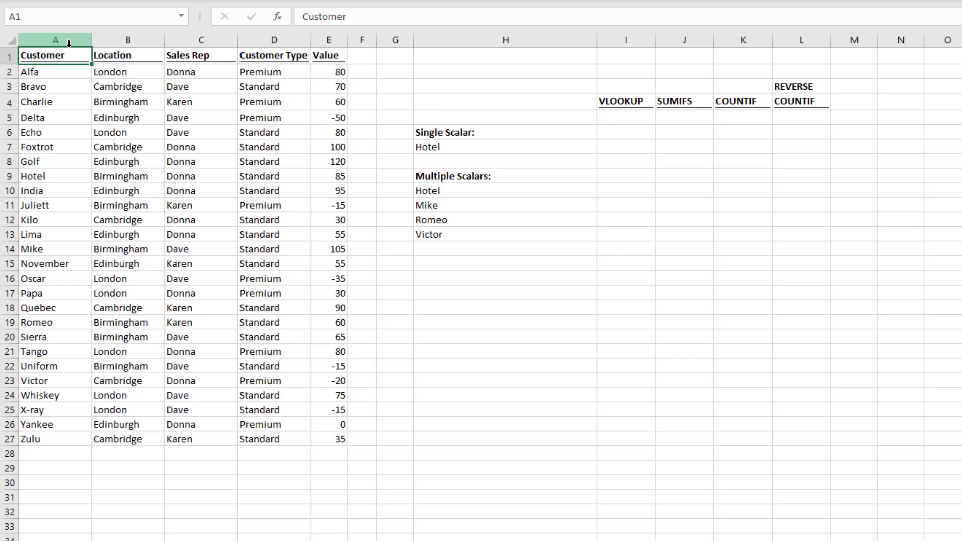
Step: Enter =VLOOKUP(H7,A2:E27,5,0) in I7 to look up the single scalar's value with an exact match
double_click(621, 148)
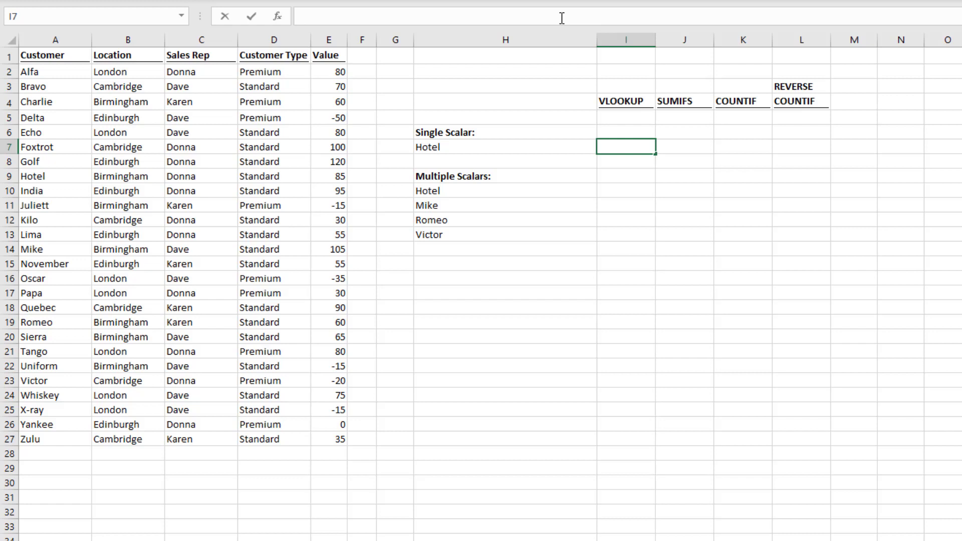
text(=VLOOKUP)
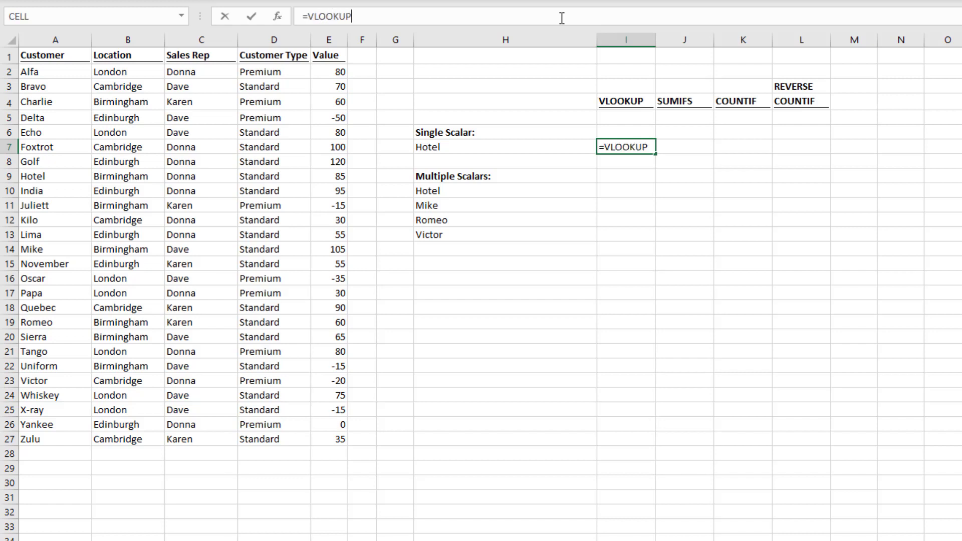
text(()
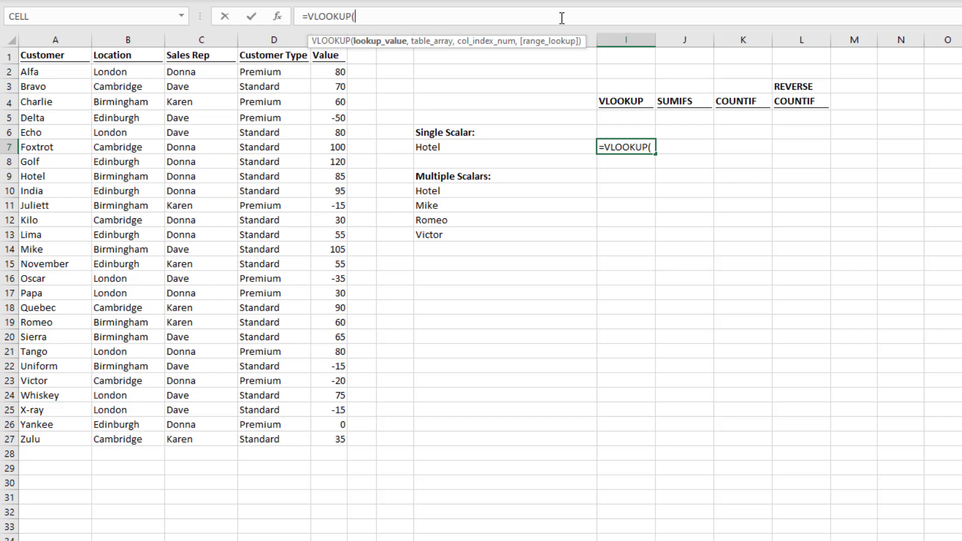
click(517, 147)
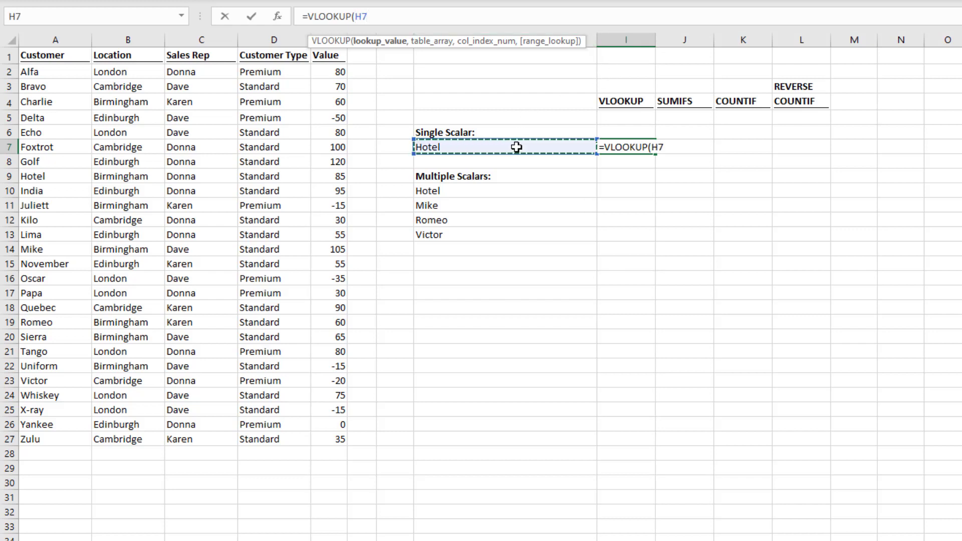
text(,)
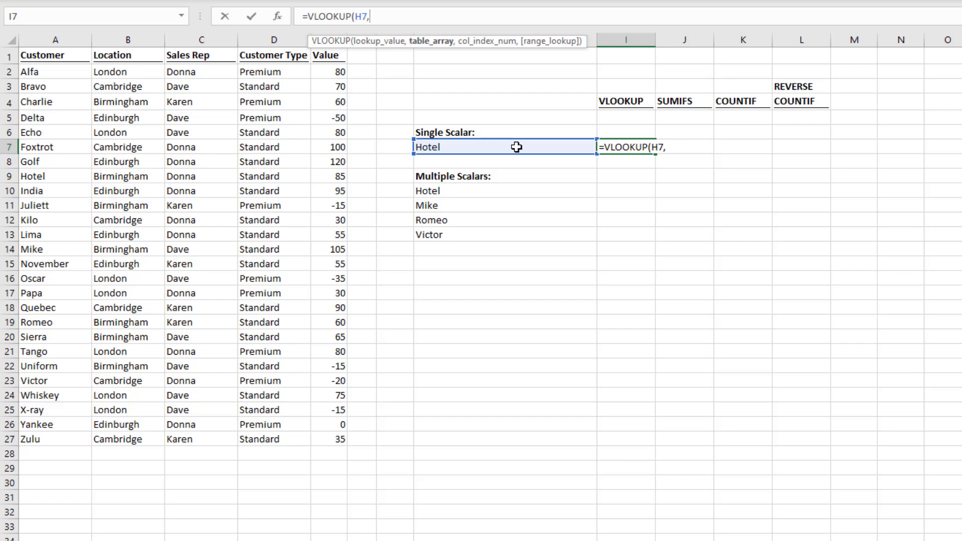
drag(73, 77, 340, 435)
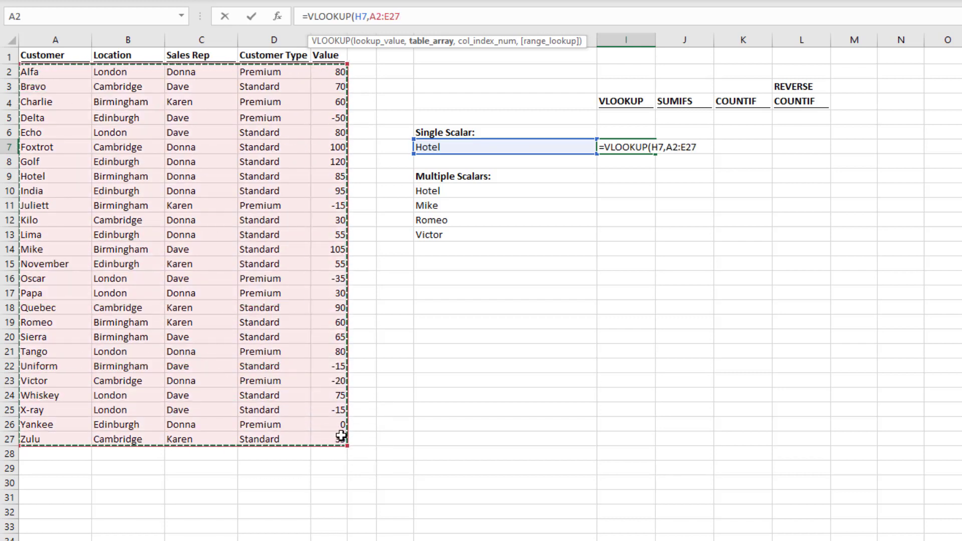
text(,)
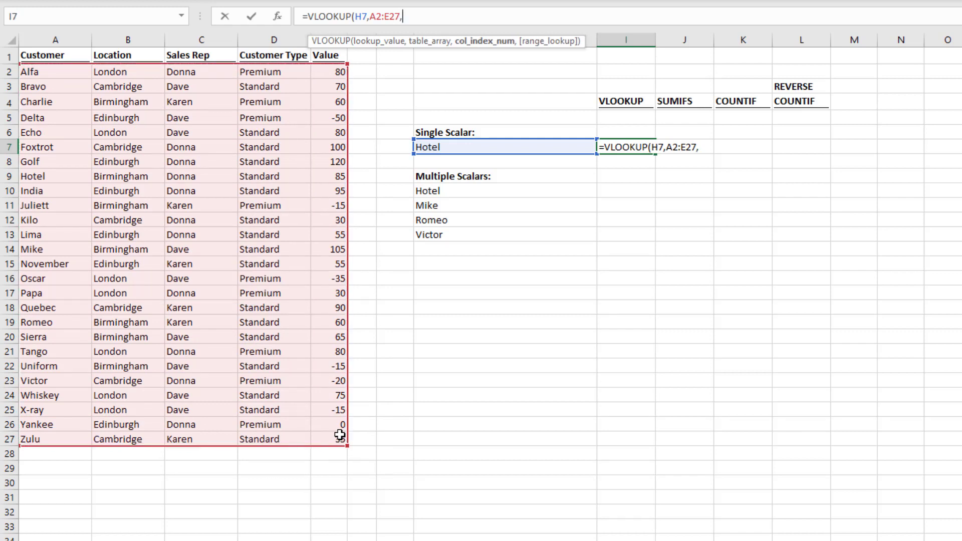
text(5,)
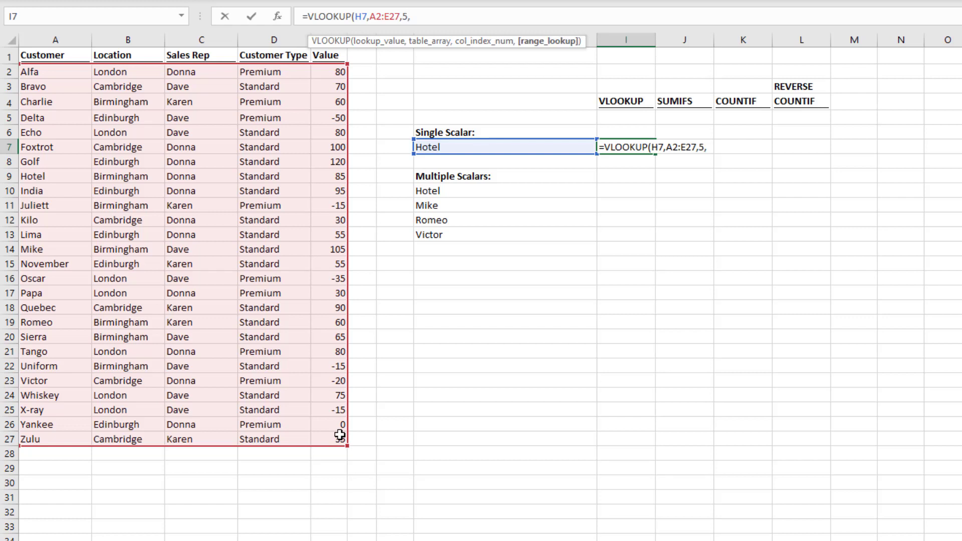
text(0))
key(Return)
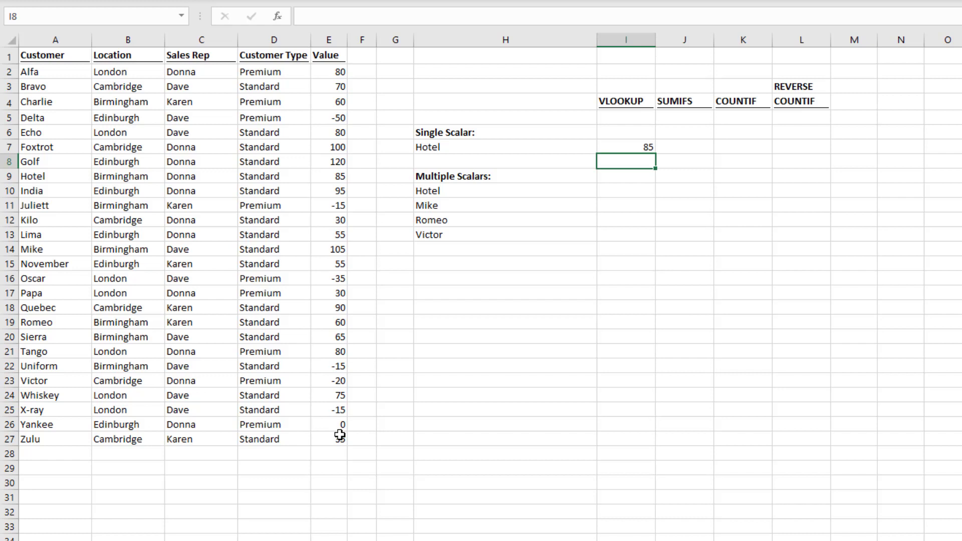
Step: Enter =VLOOKUP(H10:H13,A2:E27,5,0) in I10 to look up values for all the multiple scalars with one formula
click(624, 190)
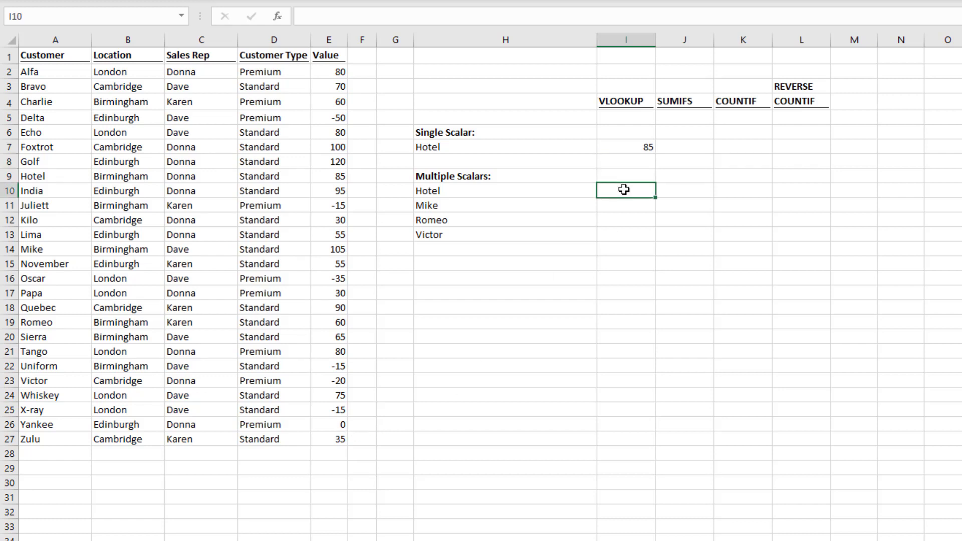
text(=VLOOKU)
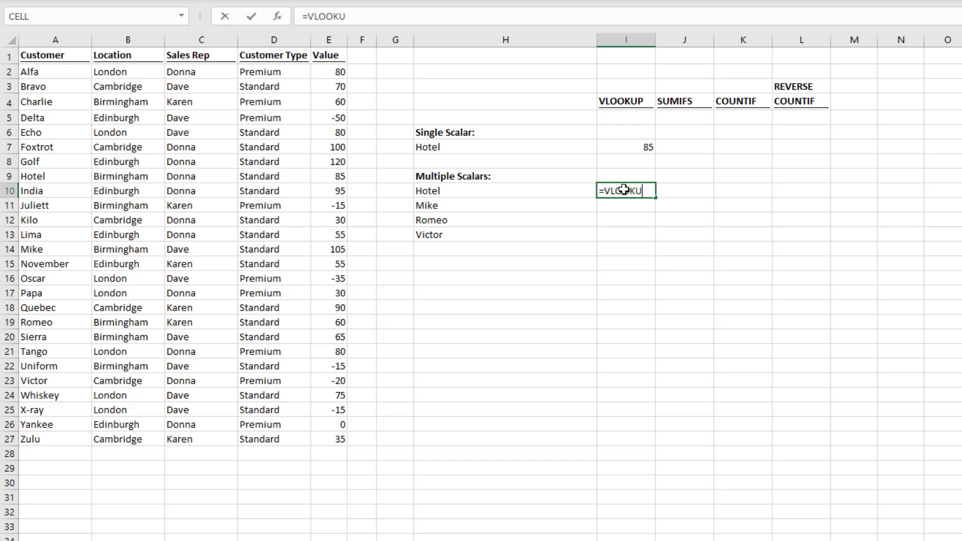
text(P()
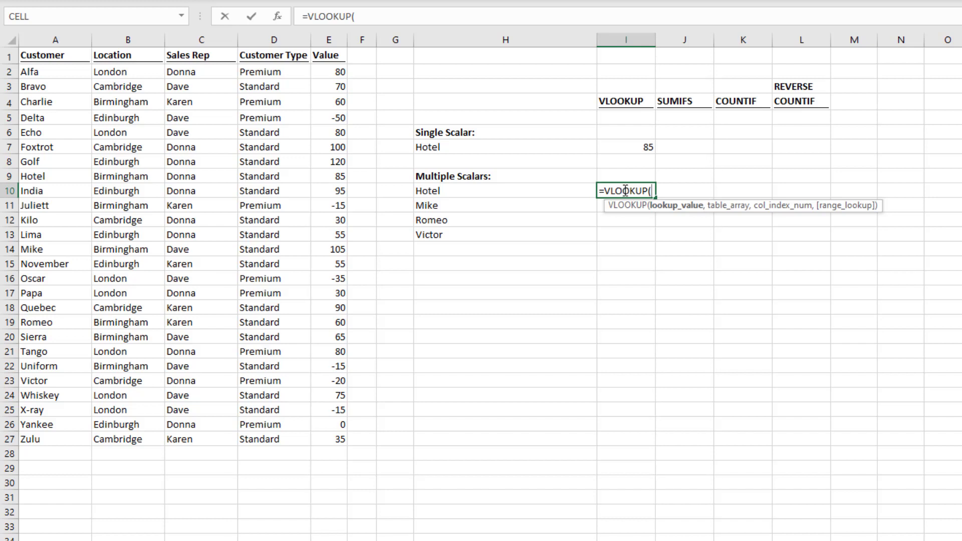
click(565, 189)
mouse_move(558, 233)
mouse_down()
mouse_move(558, 265)
mouse_move(558, 237)
mouse_up()
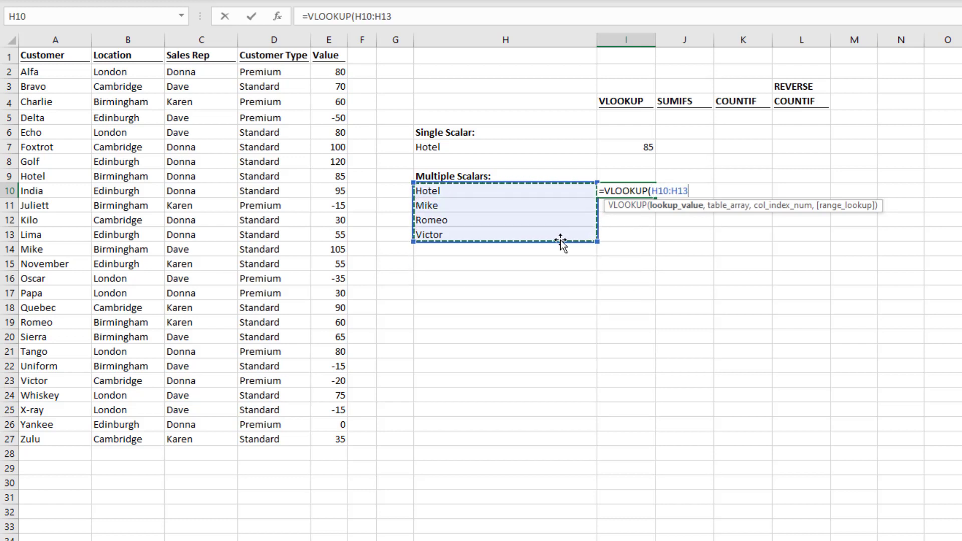
text(,)
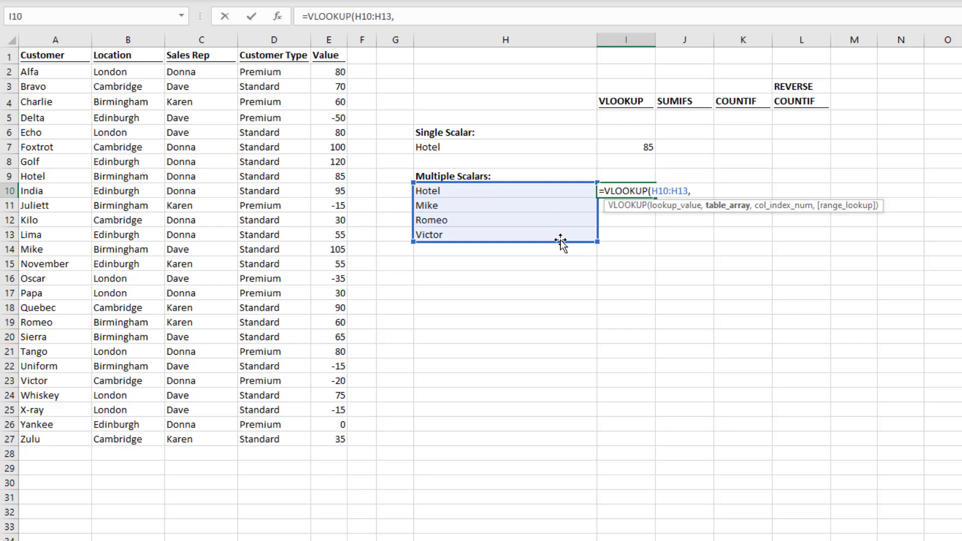
drag(47, 74, 330, 442)
text(,)
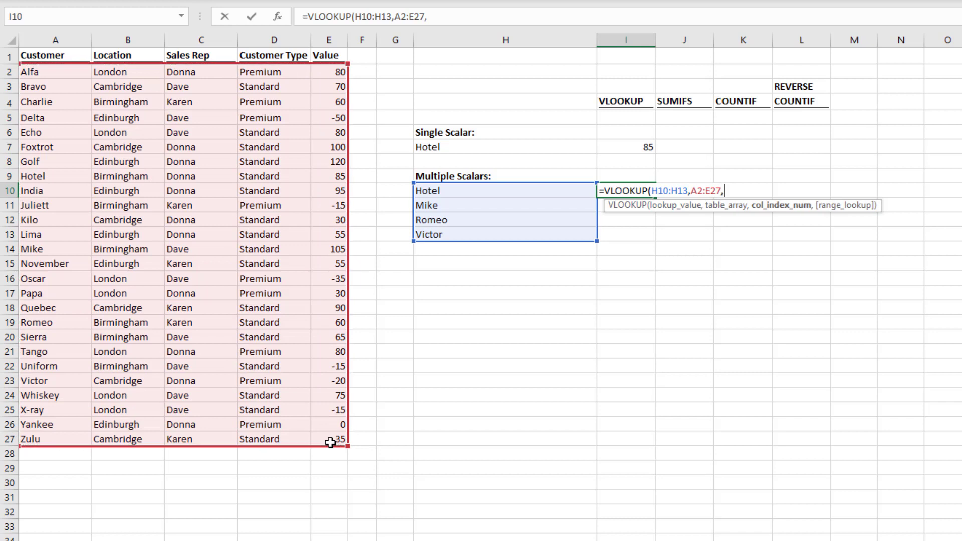
text(5,0)
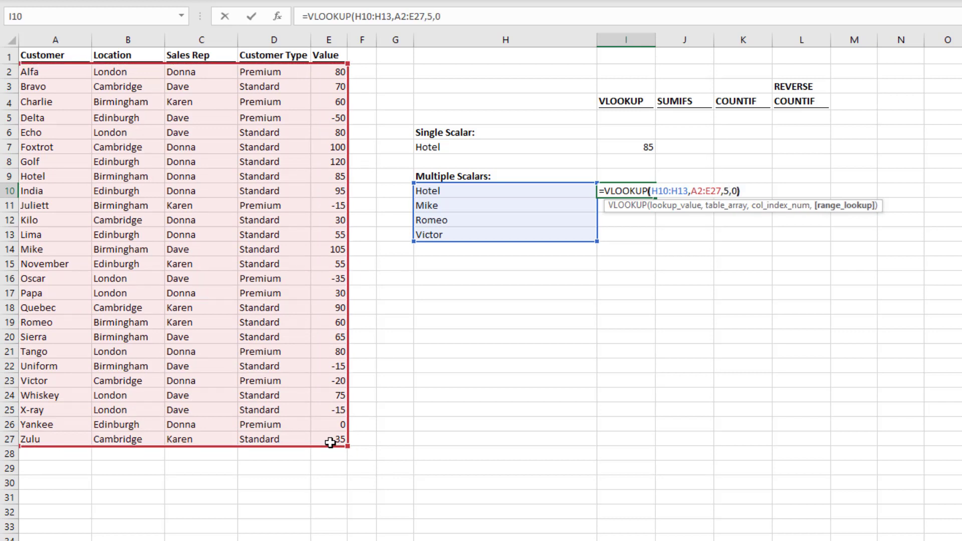
text())
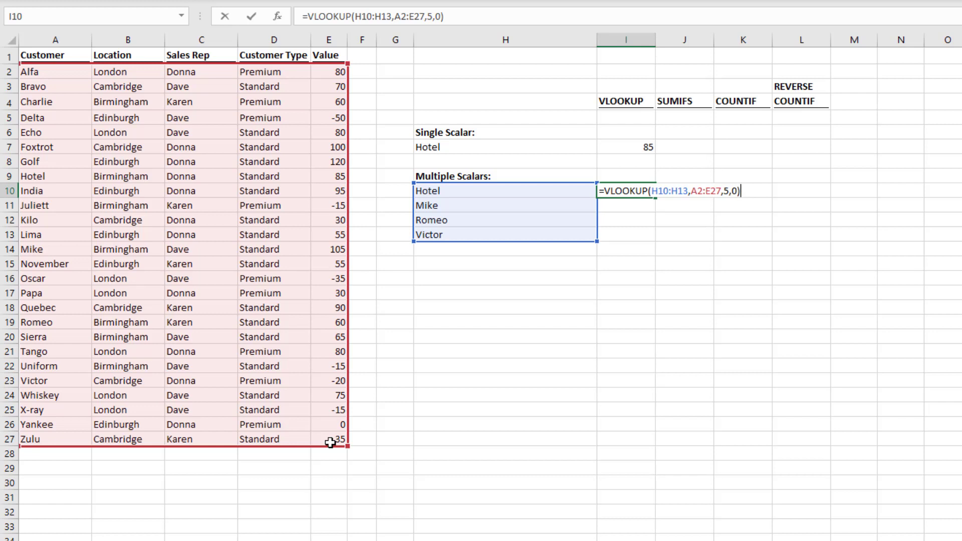
key(Return)
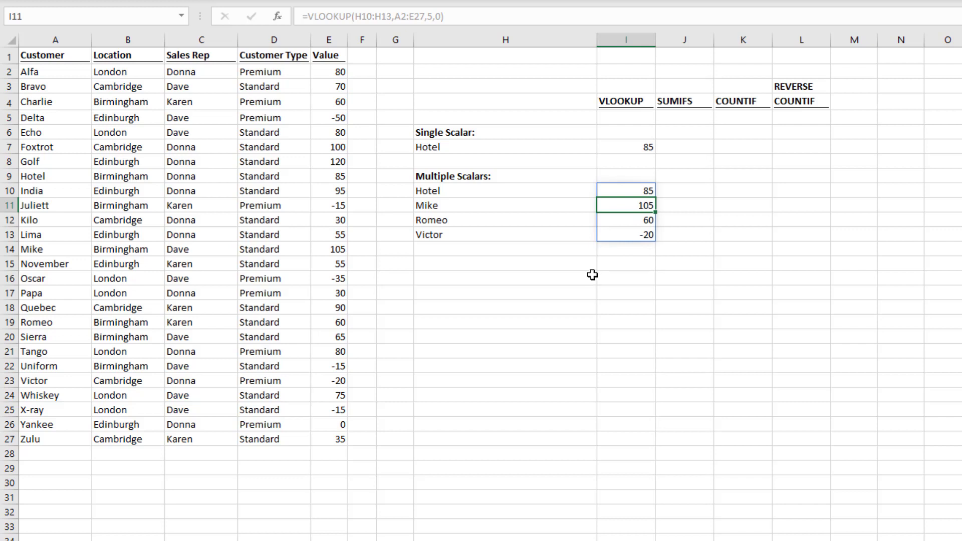
Step: Enter =SUMIFS(E2:E27,A2:A27,H7) in J7 to sum the Value column for the single scalar customer
click(680, 149)
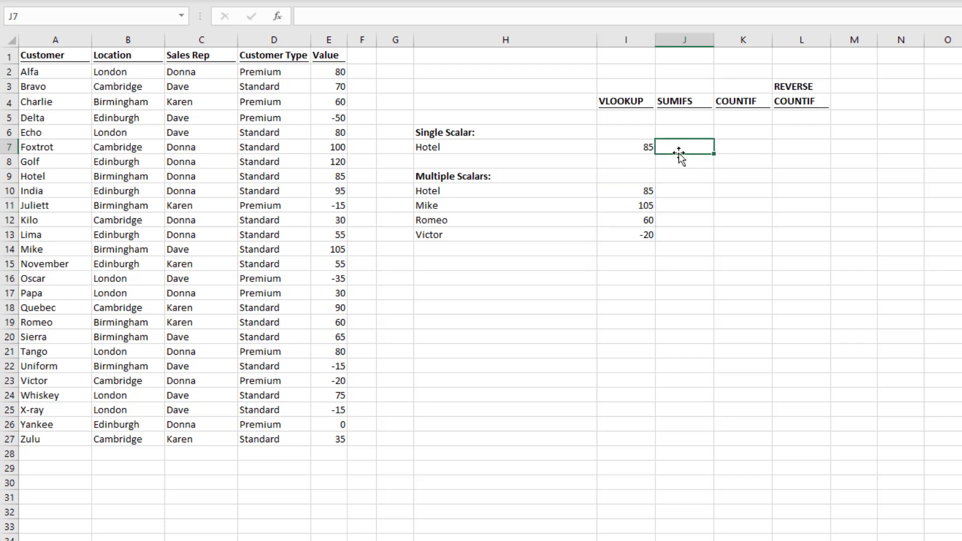
text(=SUMIFS()
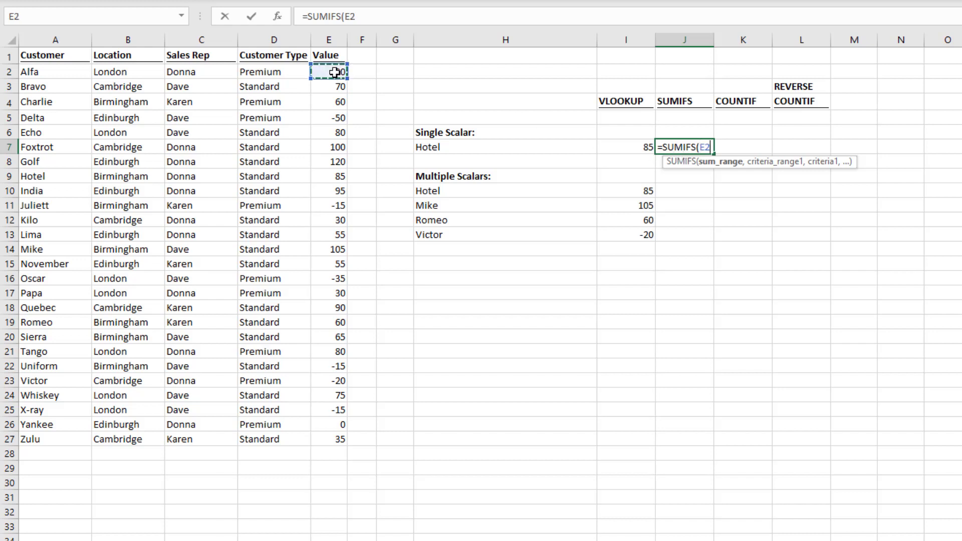
drag(337, 71, 339, 431)
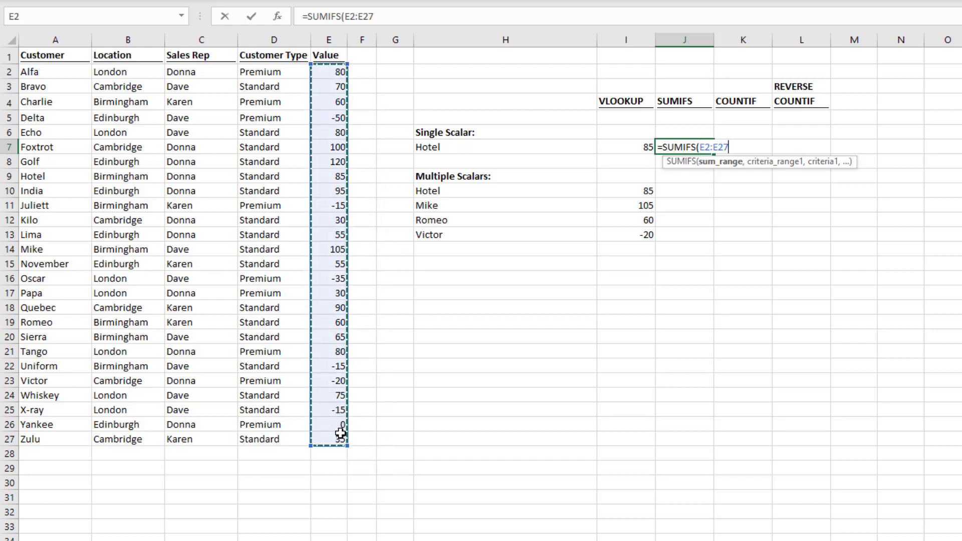
text(,)
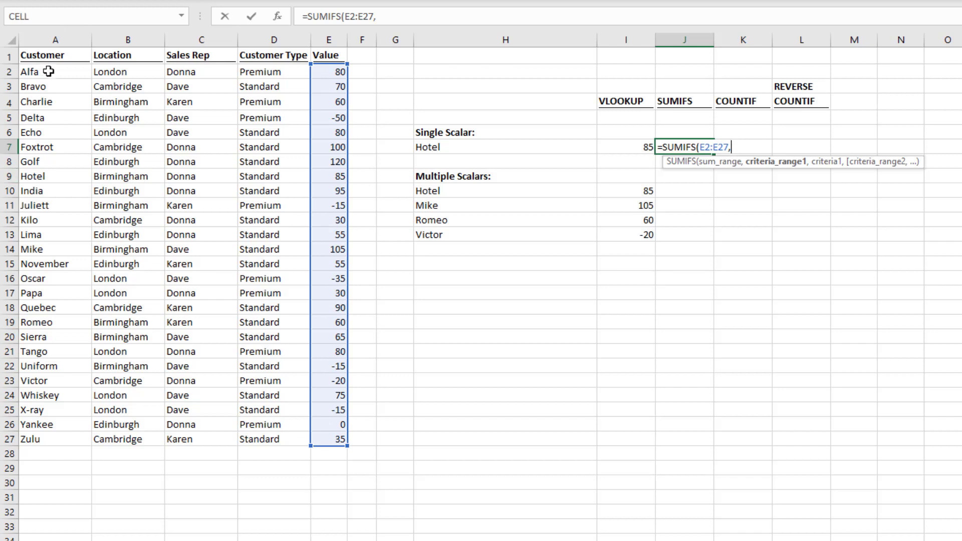
drag(48, 71, 49, 438)
text(,)
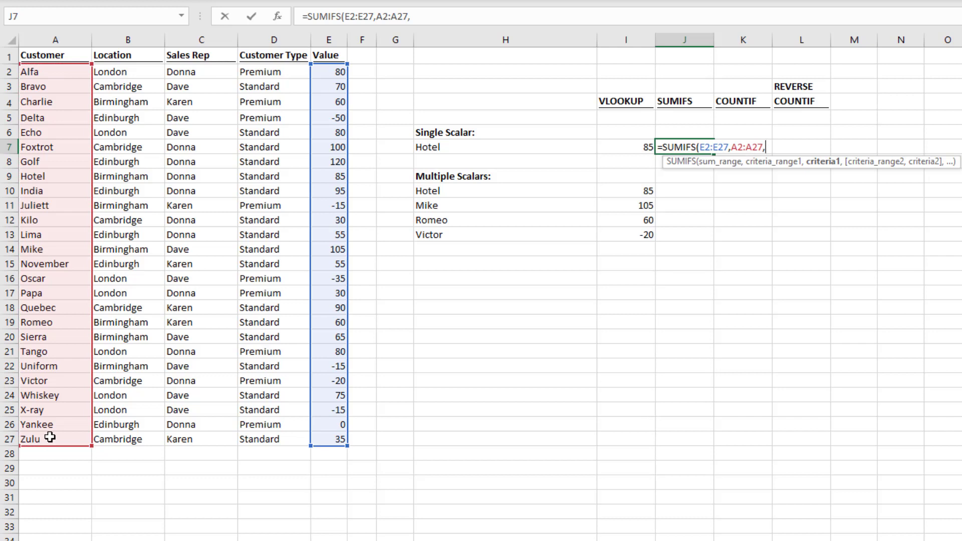
click(466, 149)
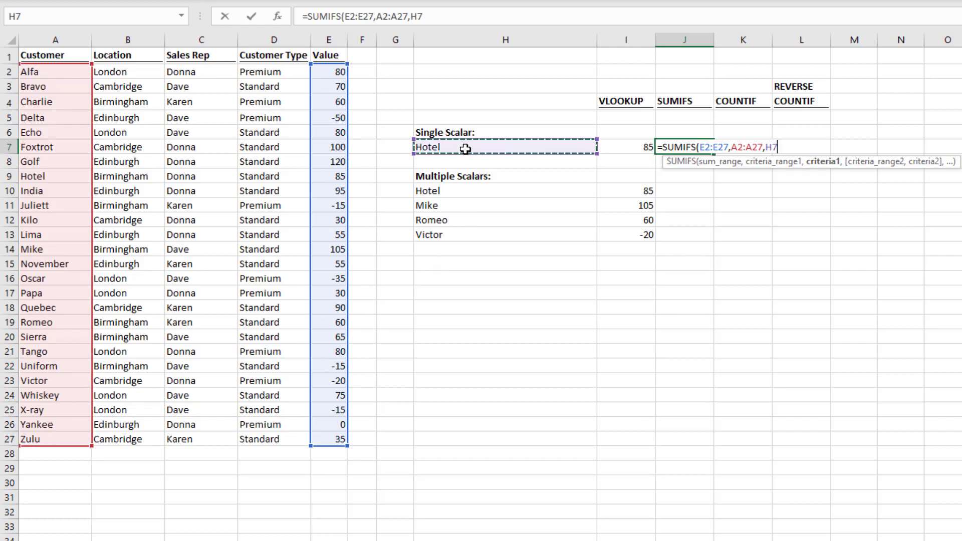
text())
key(Return)
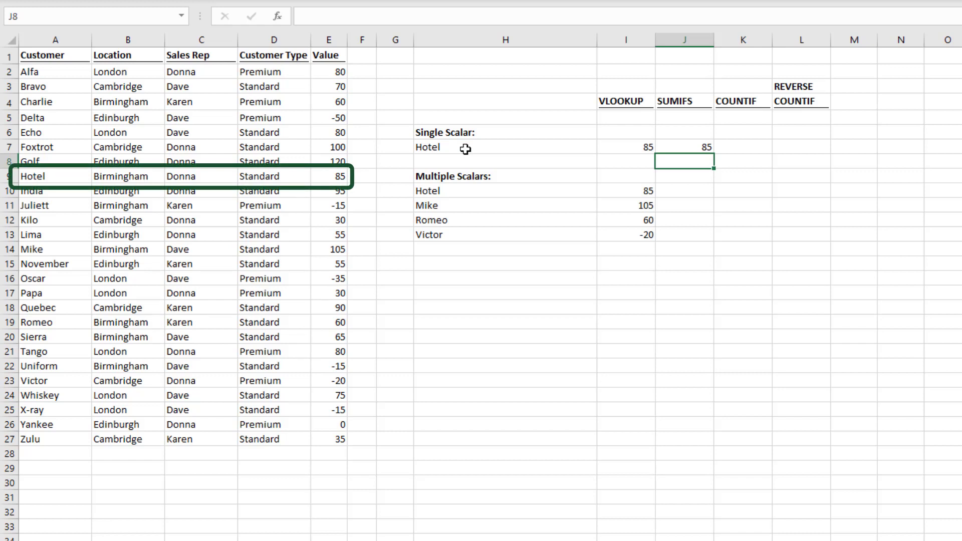
Step: Enter =SUMIFS(E2:E27,A2:A27,H10:H13) in J10 to sum values for all the multiple scalar customers with one formula
click(685, 189)
text(=)
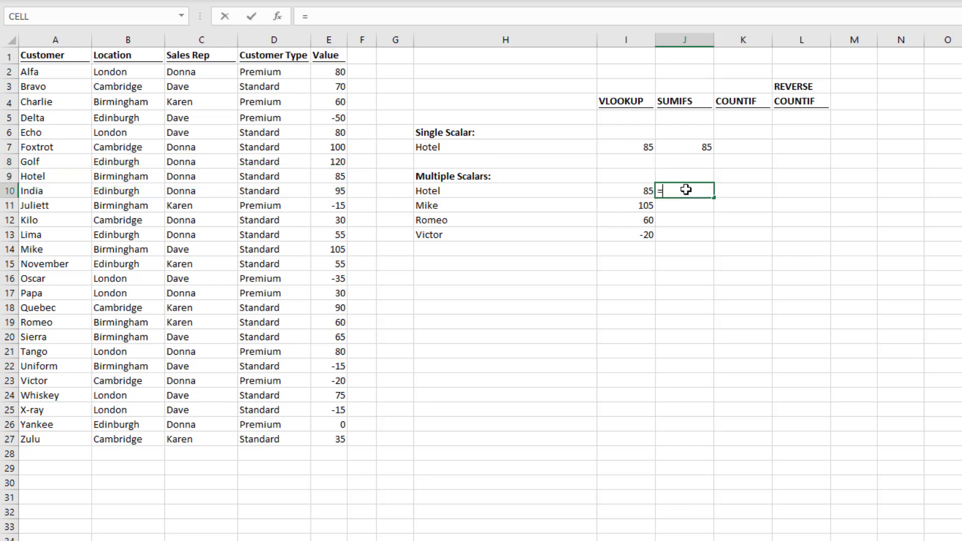
text(SUMIFS()
drag(337, 73, 338, 438)
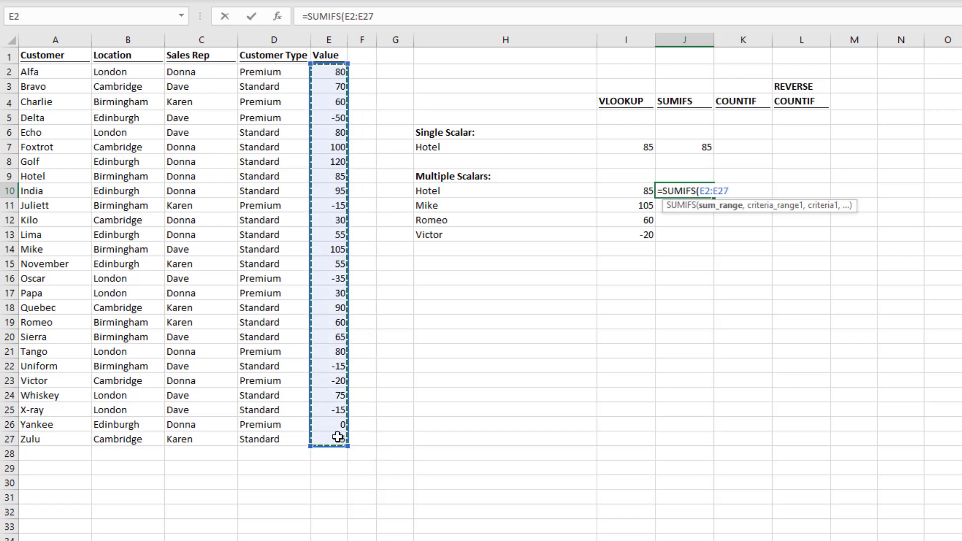
text(,)
drag(51, 79, 60, 436)
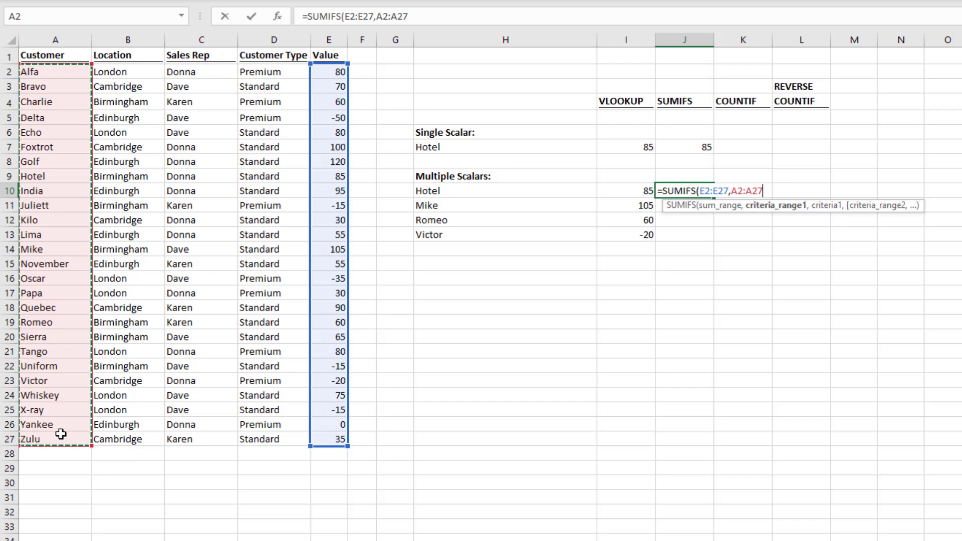
text(,)
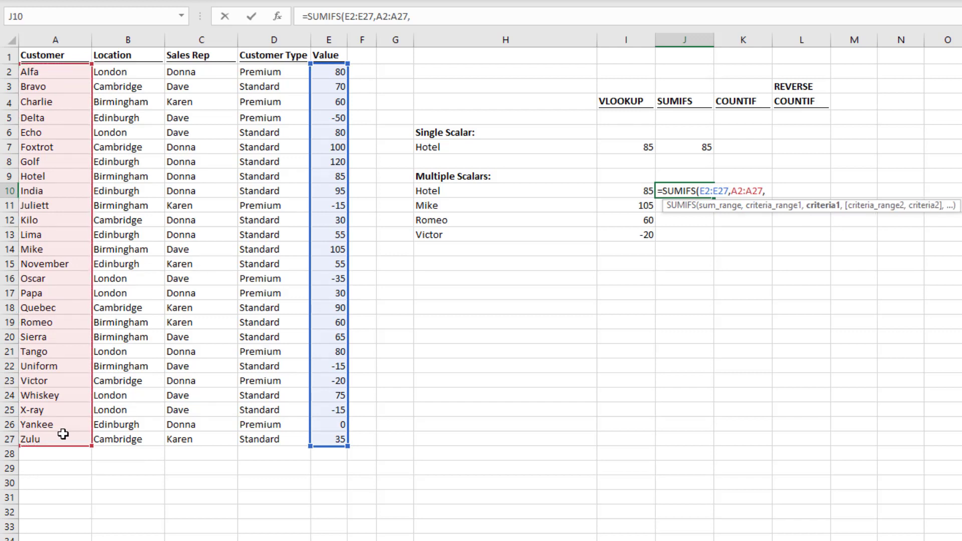
click(473, 193)
drag(470, 204, 474, 239)
text())
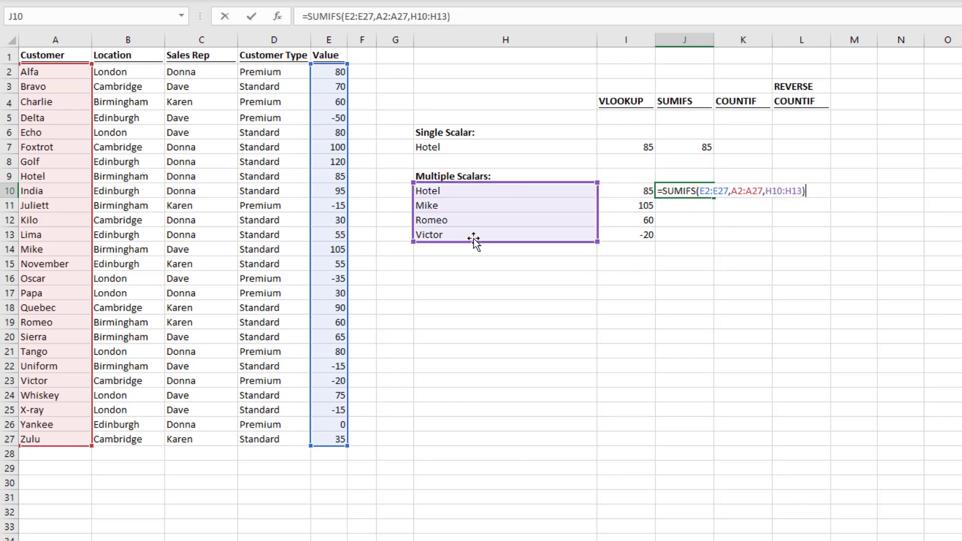
key(Return)
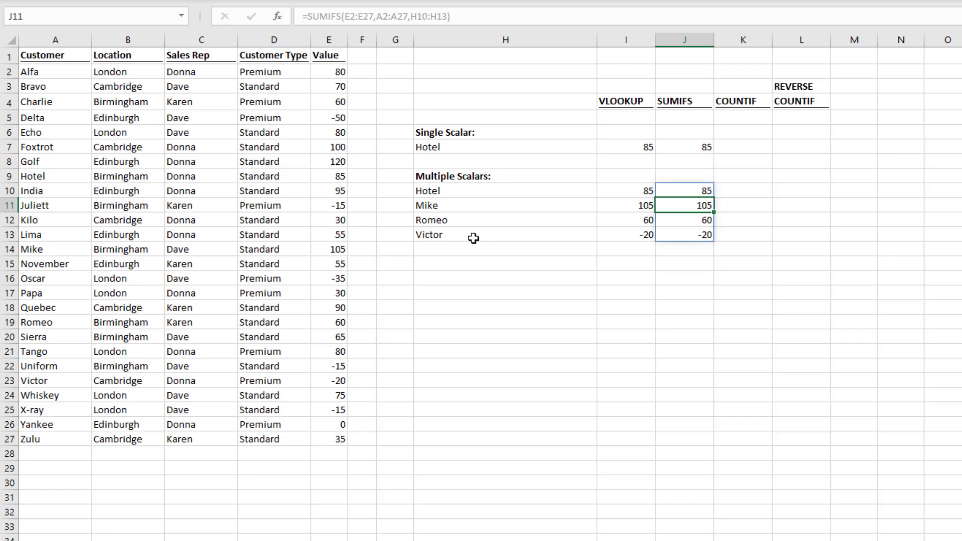
Step: Enter =COUNTIF(A2:A27,H7) in K7 to count the single scalar customer in the Customer column
click(749, 145)
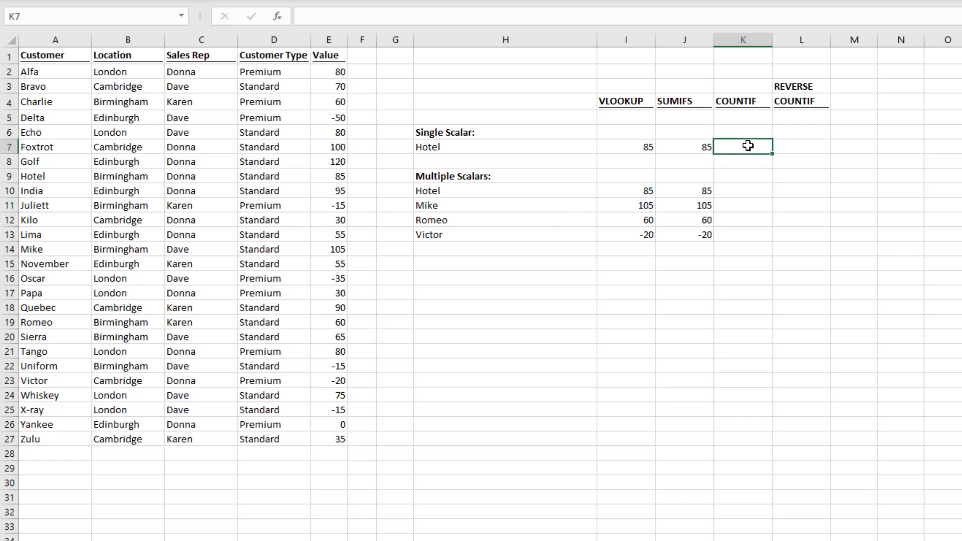
text(=COUNTIF()
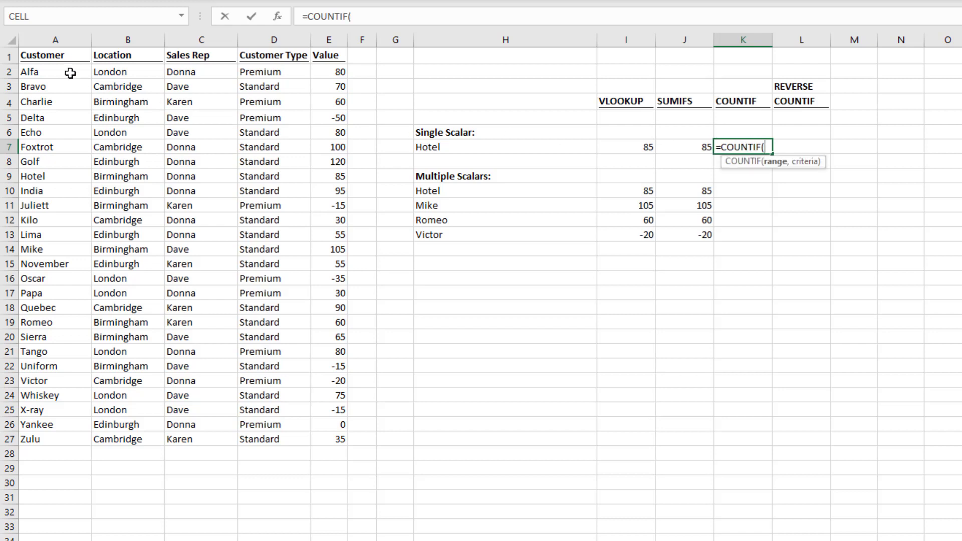
drag(70, 72, 65, 444)
text(,)
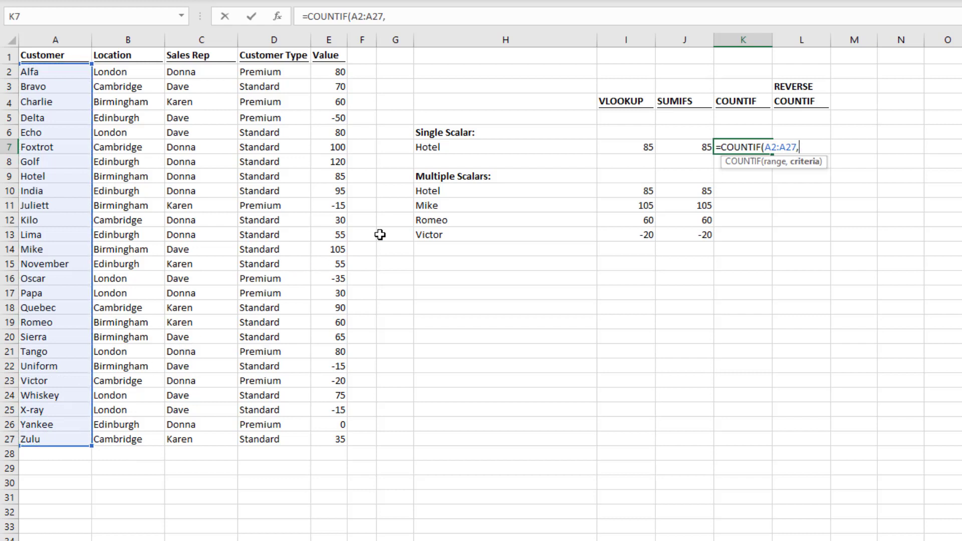
click(460, 147)
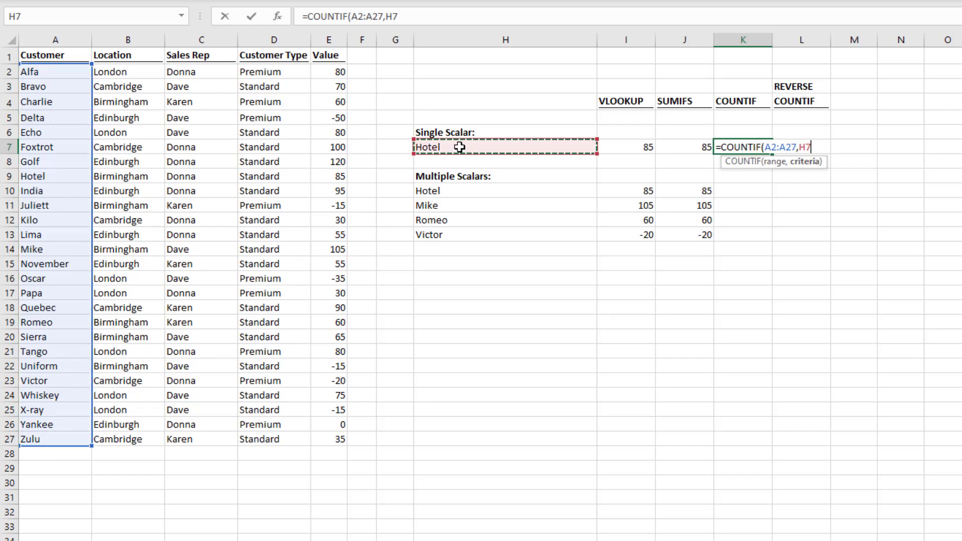
text())
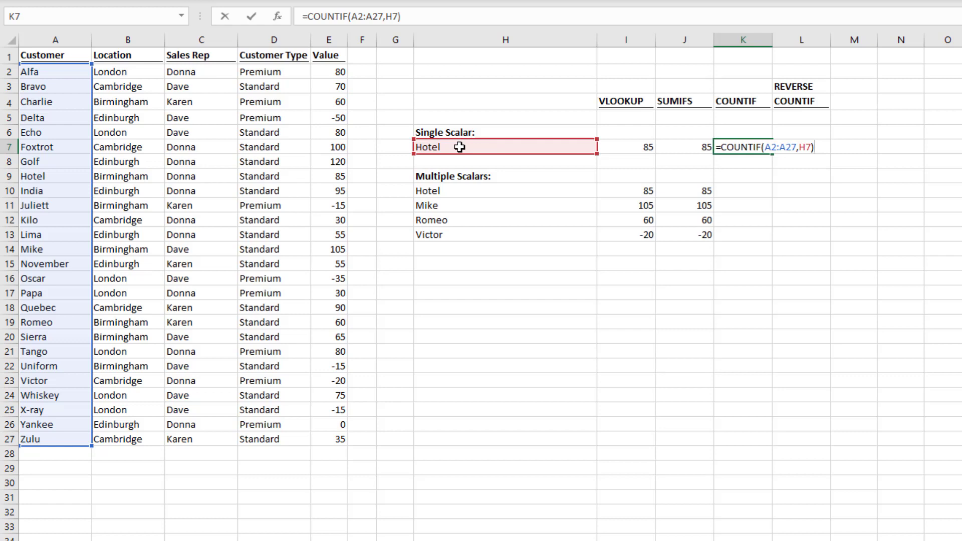
key(Return)
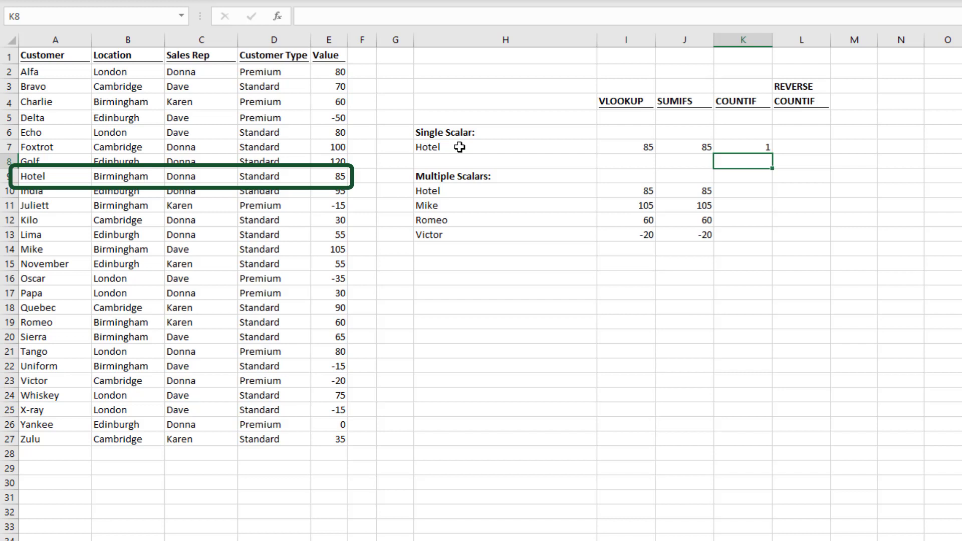
Step: Enter =COUNTIF(A2:A27,H10:H13) in K10 to count all the multiple scalar customers with one formula
click(753, 192)
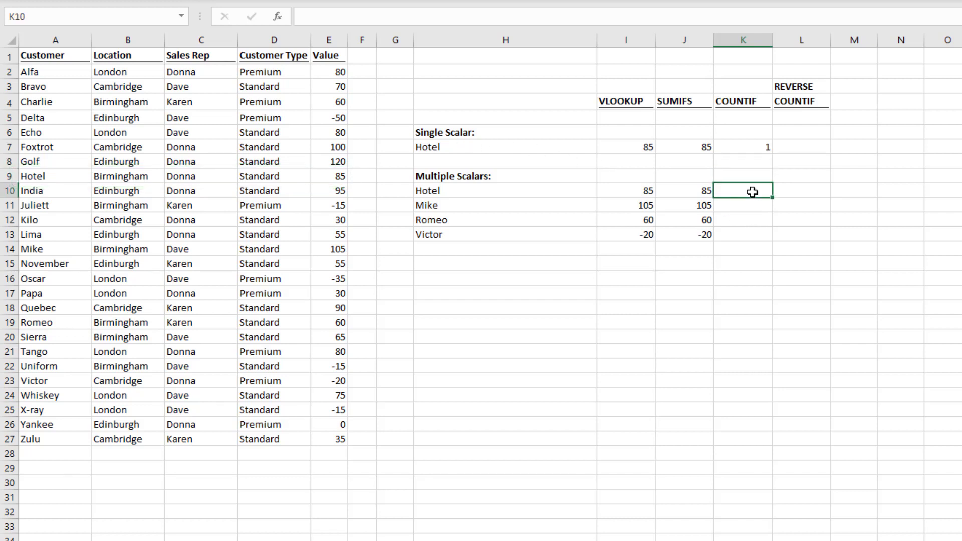
text(=COUNTIF()
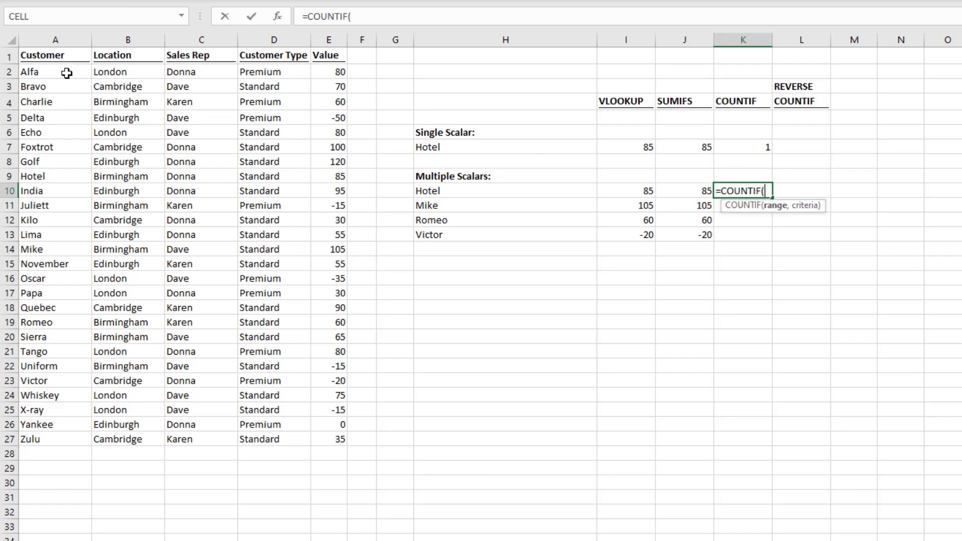
drag(65, 72, 50, 437)
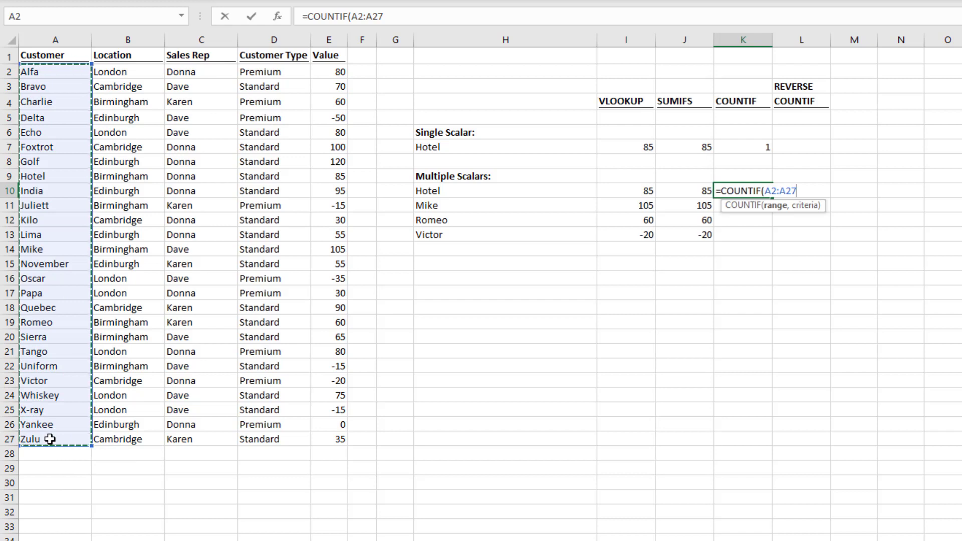
text(,)
drag(449, 193, 448, 239)
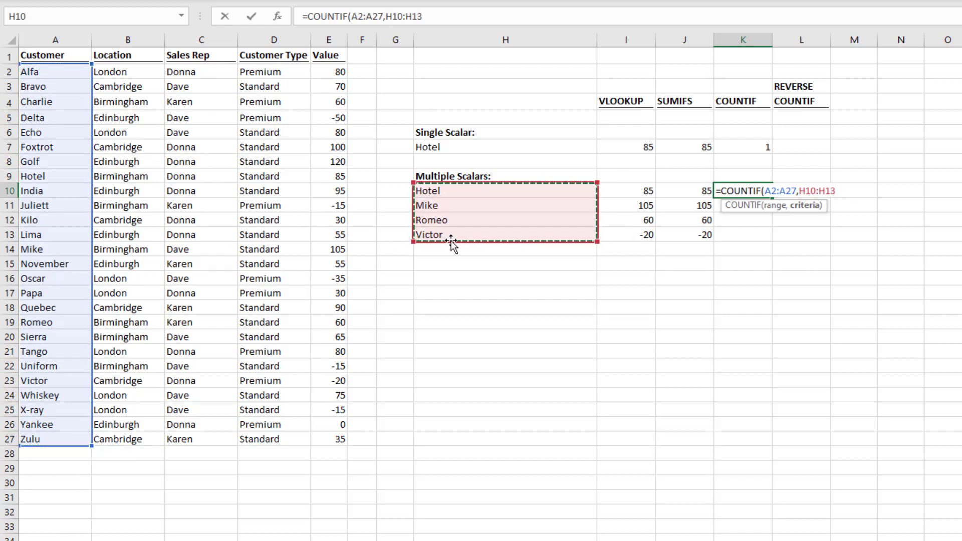
text())
key(Return)
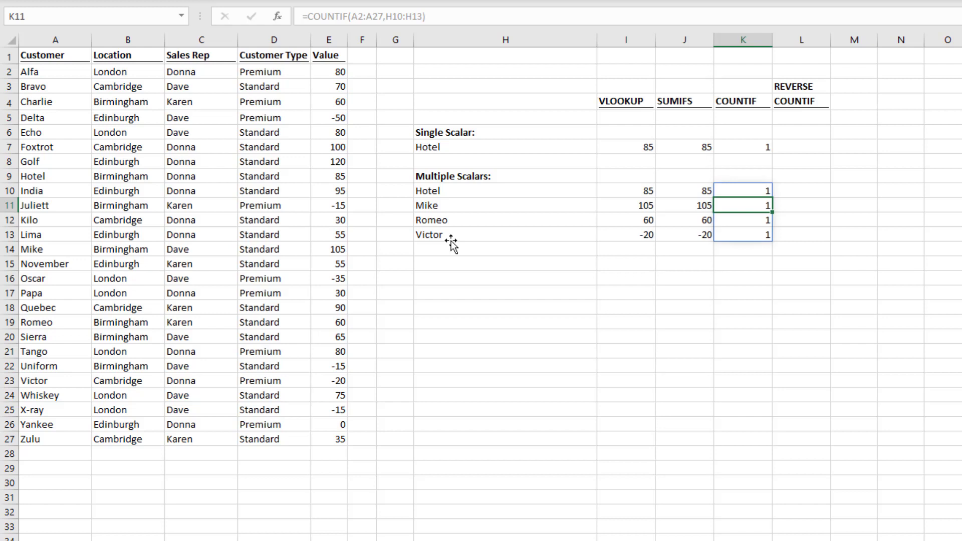
Step: Enter the reverse formula =COUNTIF(H10:H13,A2:A27) in L10 to check every table customer against the multiple scalars list
click(794, 188)
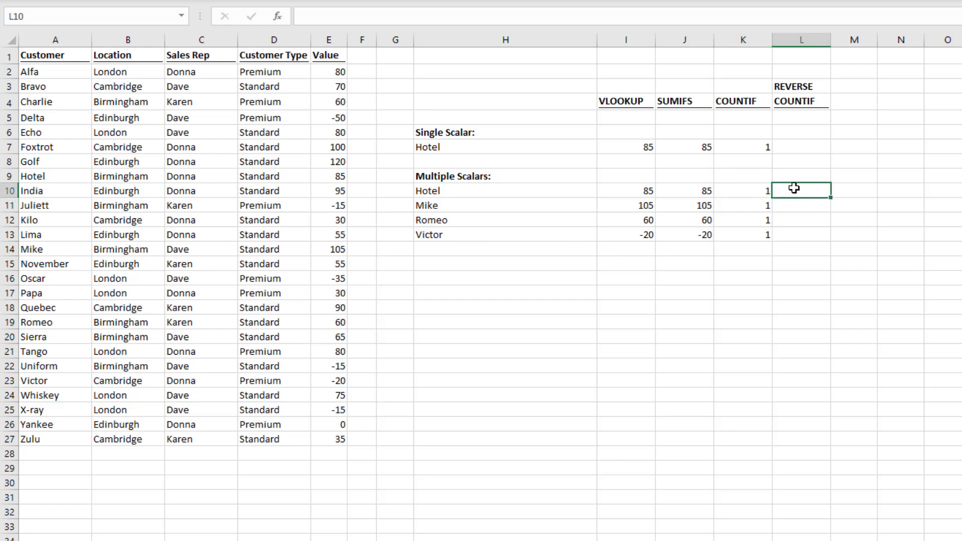
text(=CI)
key(BackSpace)
text(OUNTIF()
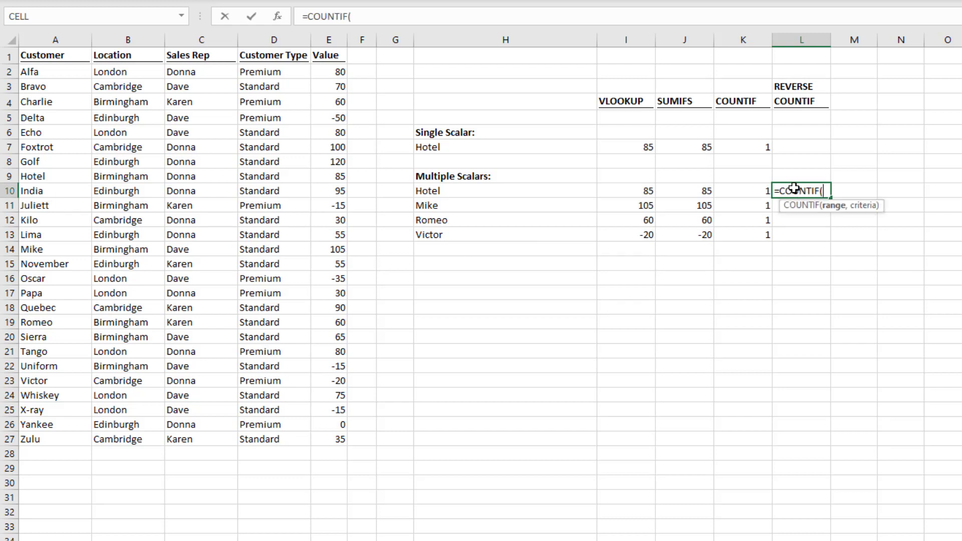
drag(566, 193, 564, 230)
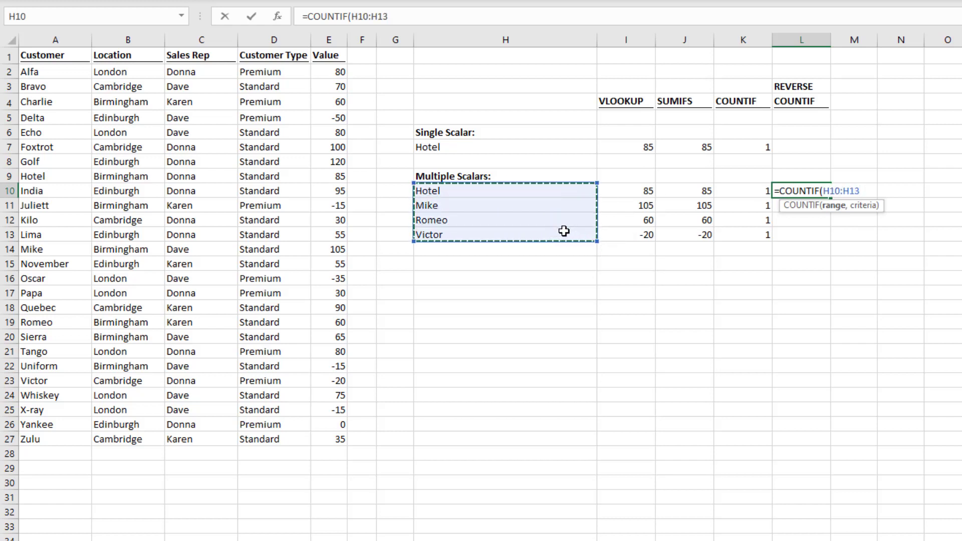
text(,)
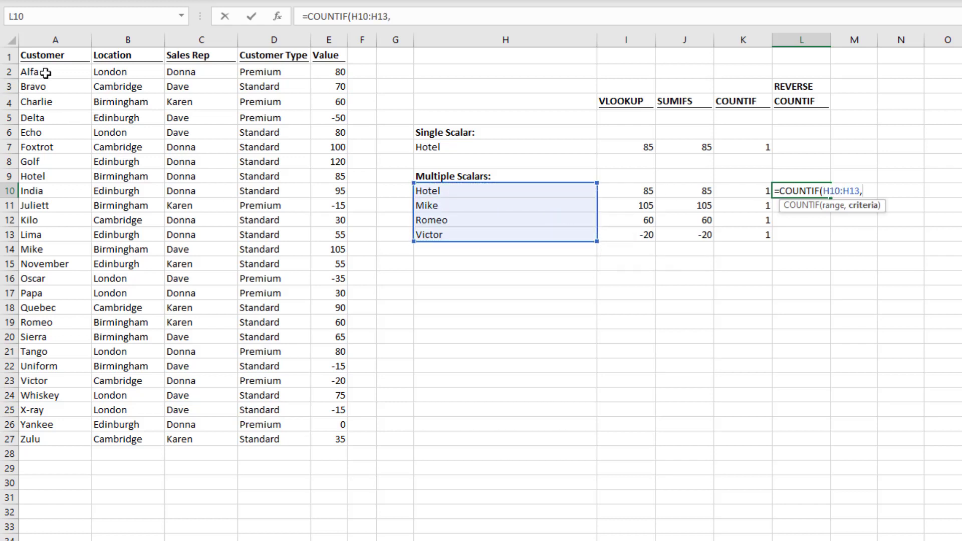
drag(46, 74, 51, 433)
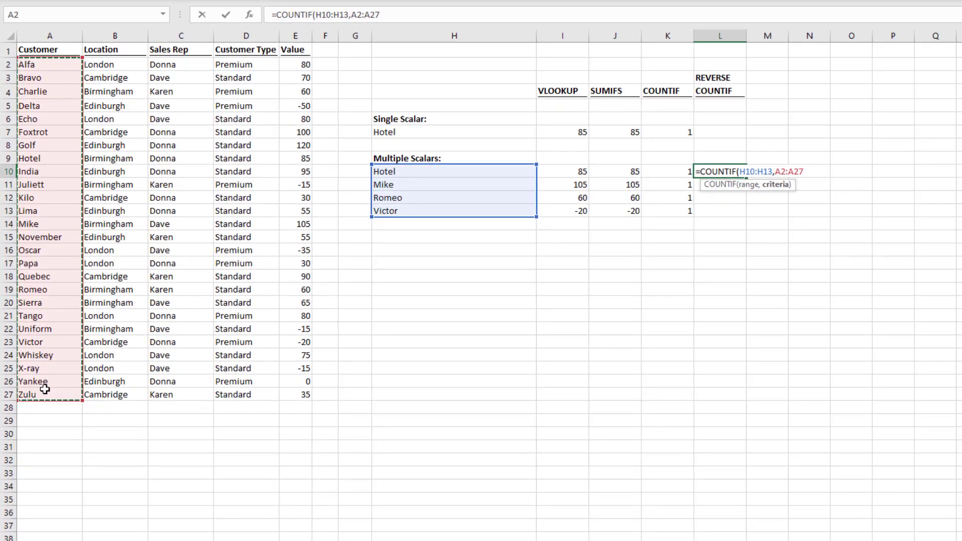
text())
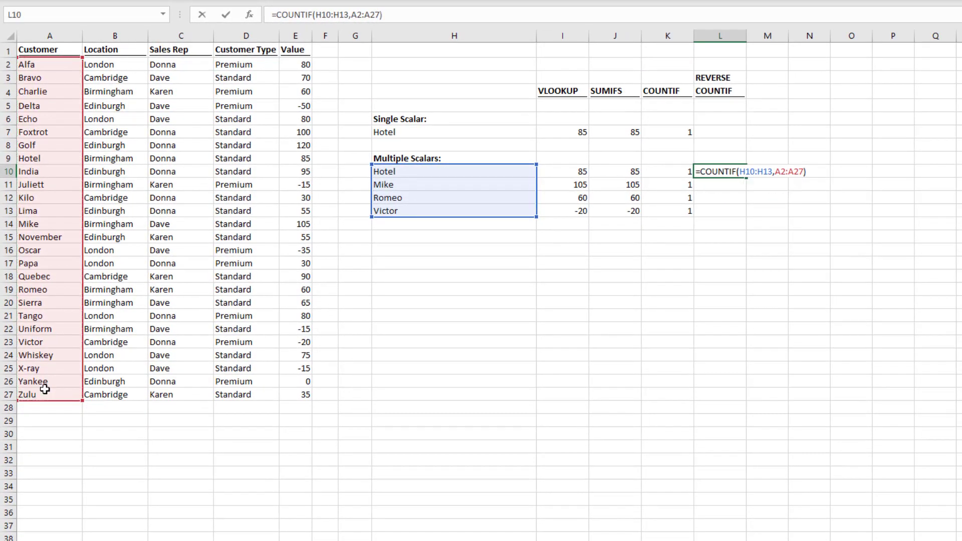
key(Return)
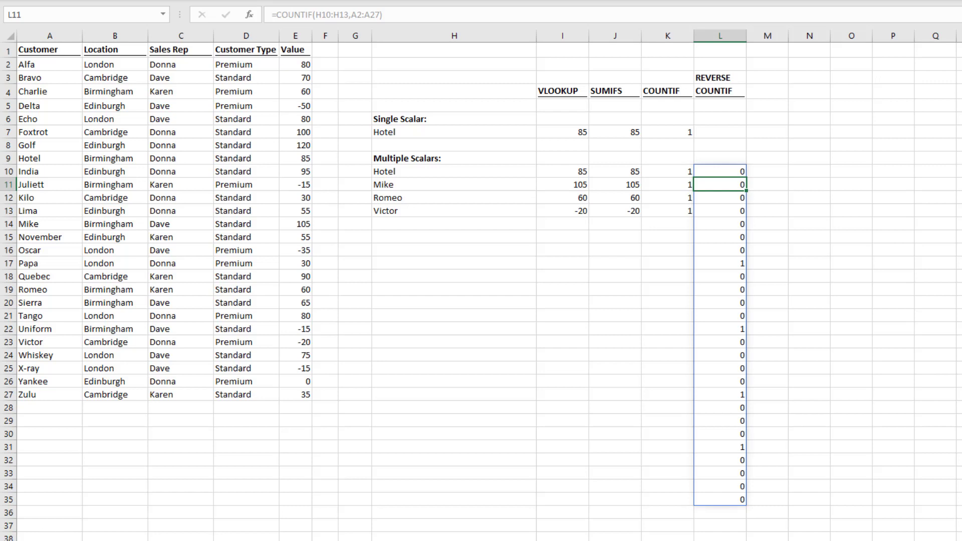
Step: On the SUMIFS Single Slicer sheet, create a PivotTable from A1:E27 and place it on the existing worksheet at N3
click(60, 540)
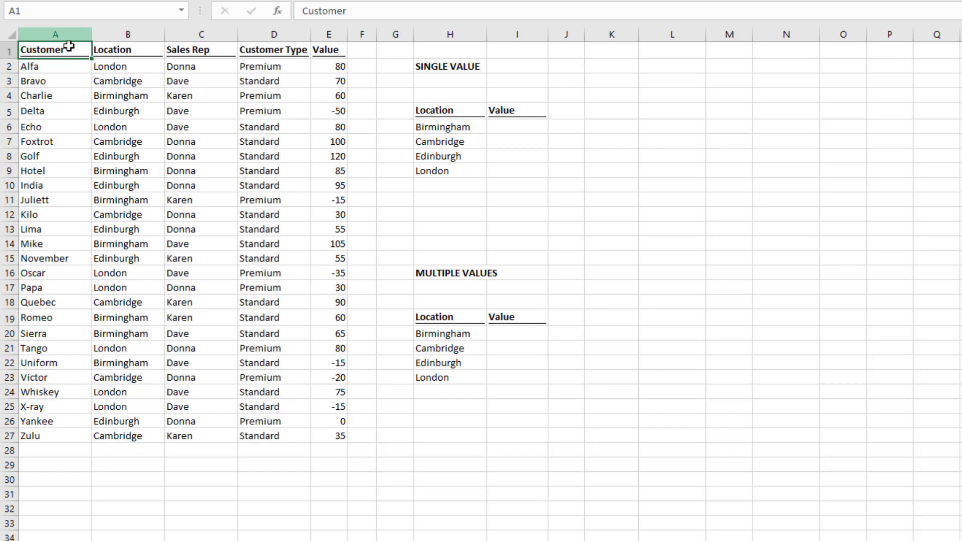
mouse_move(68, 48)
mouse_down()
mouse_move(274, 307)
mouse_move(341, 433)
mouse_up()
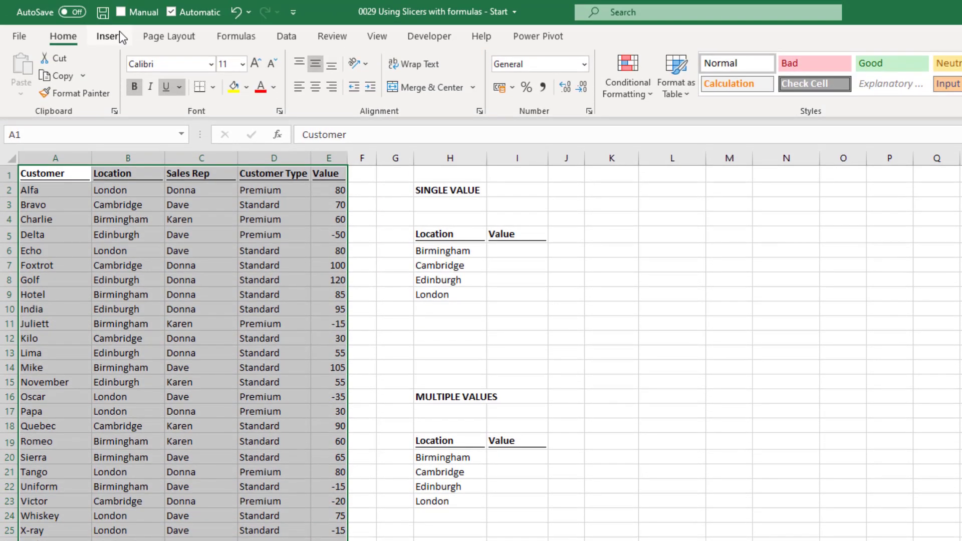
click(119, 35)
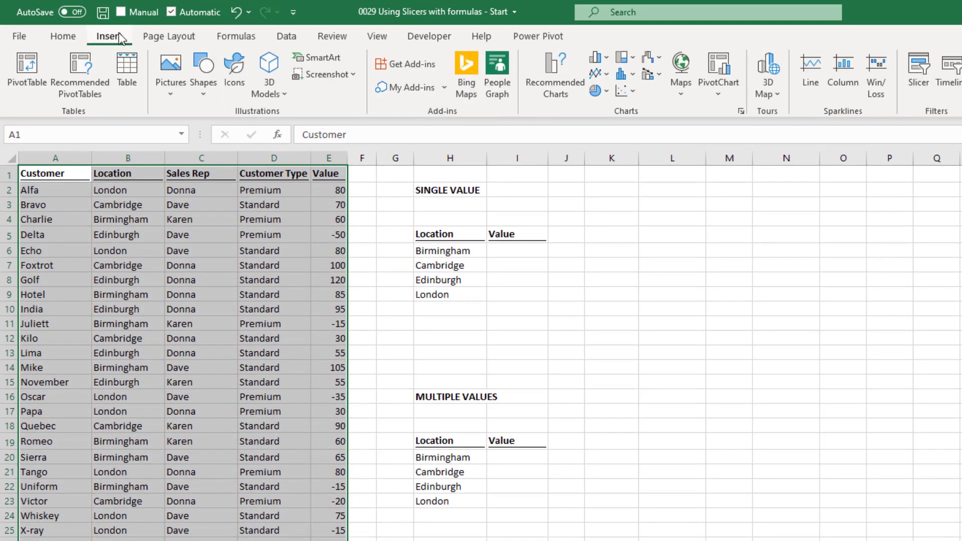
click(26, 76)
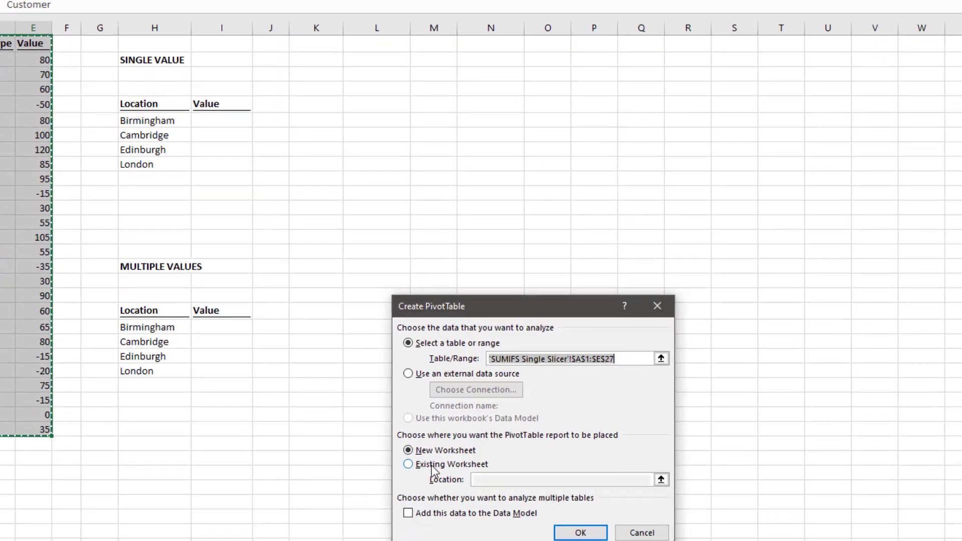
click(734, 540)
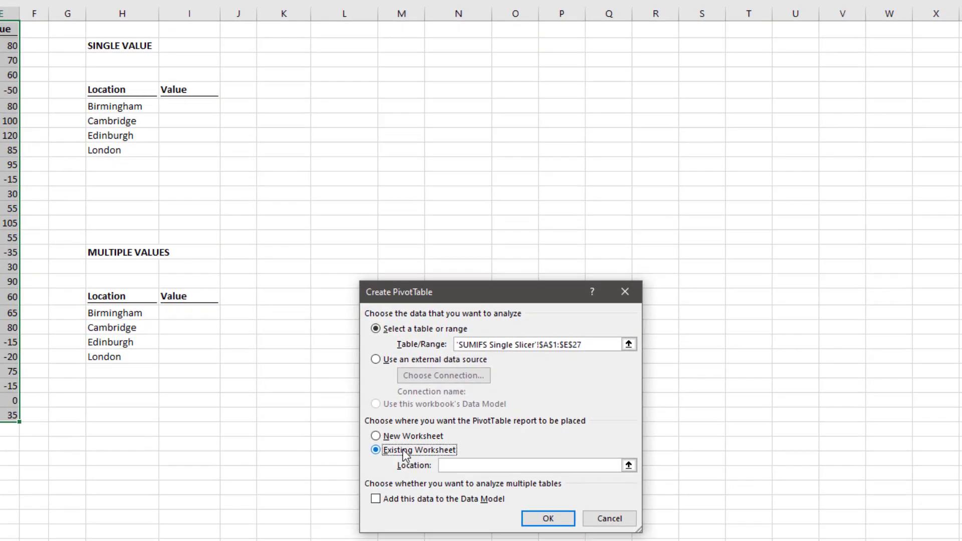
click(628, 465)
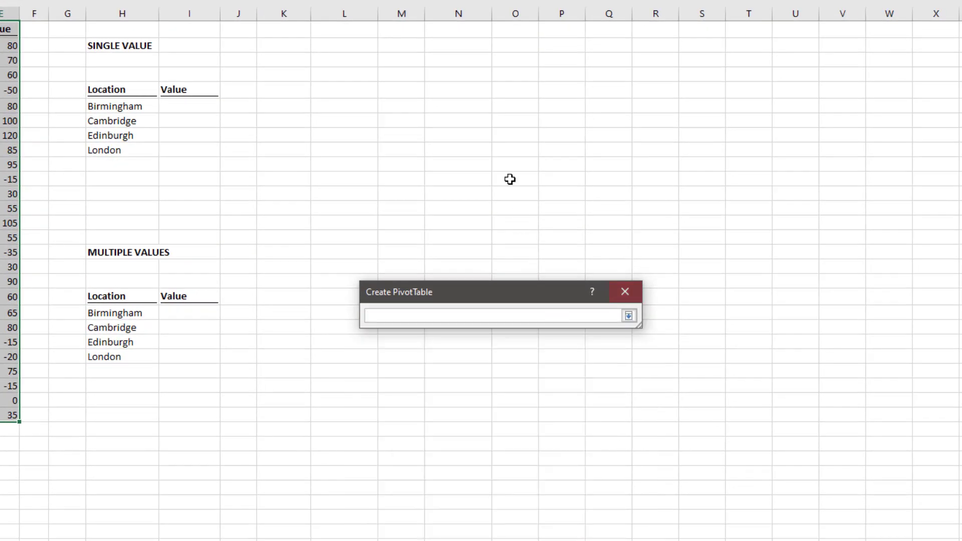
click(472, 61)
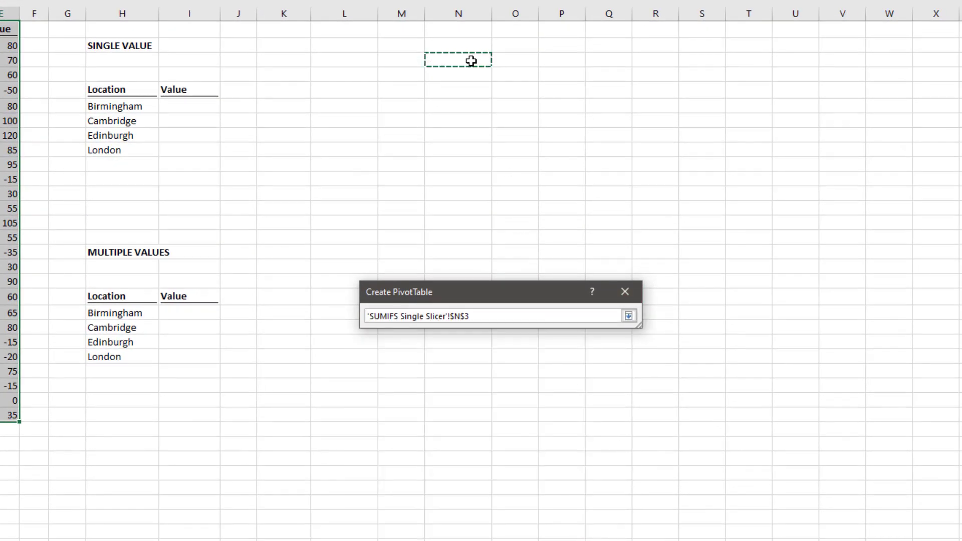
click(628, 316)
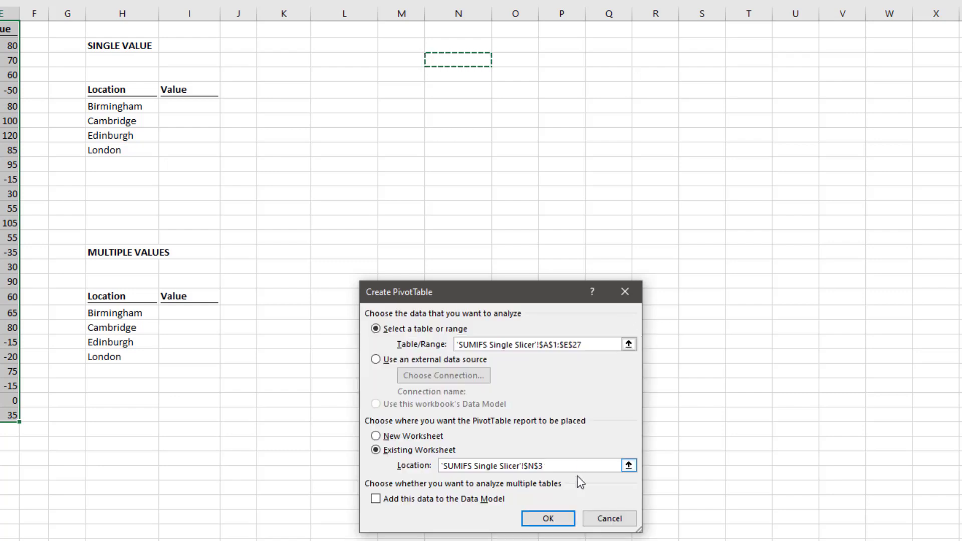
click(548, 522)
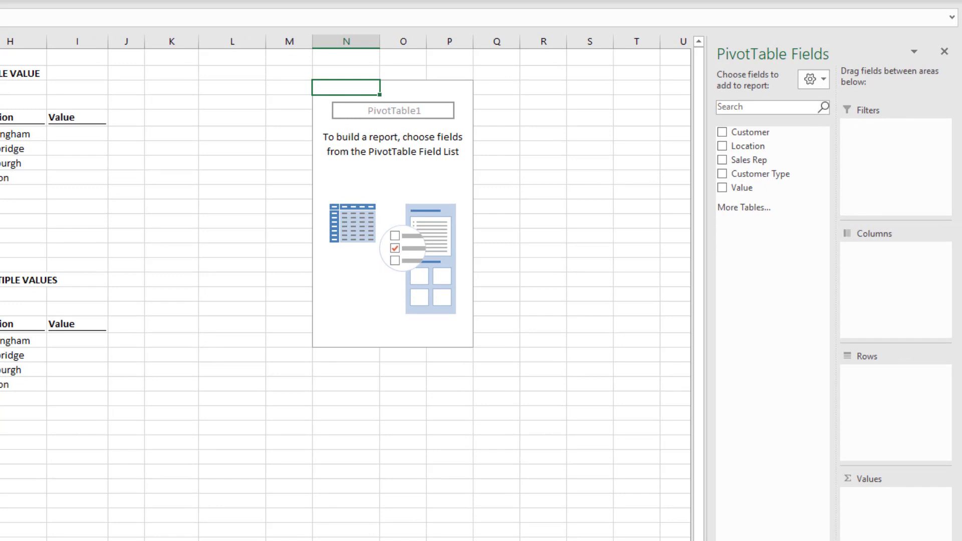
Step: Add Sales Rep to the PivotTable rows and turn off grand totals for both rows and columns
drag(775, 161, 881, 385)
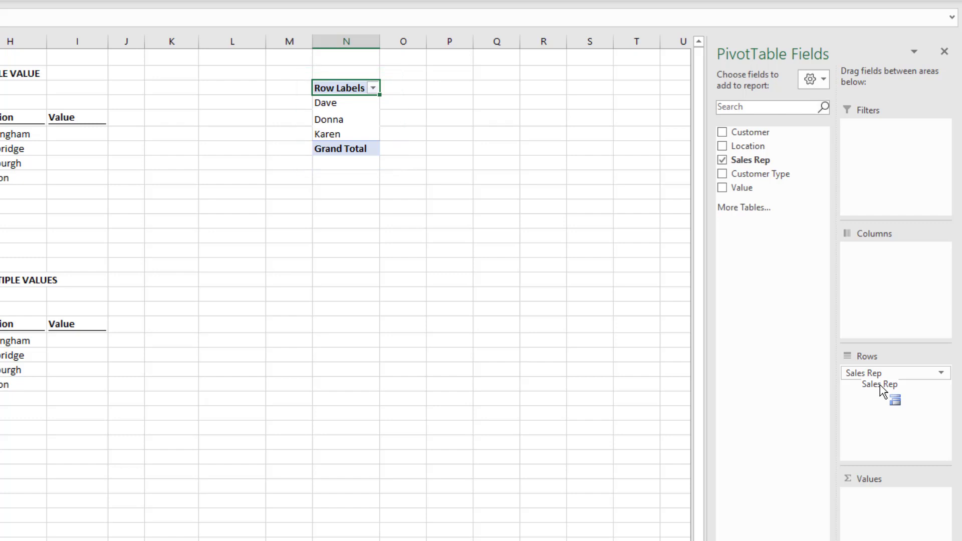
right_click(370, 119)
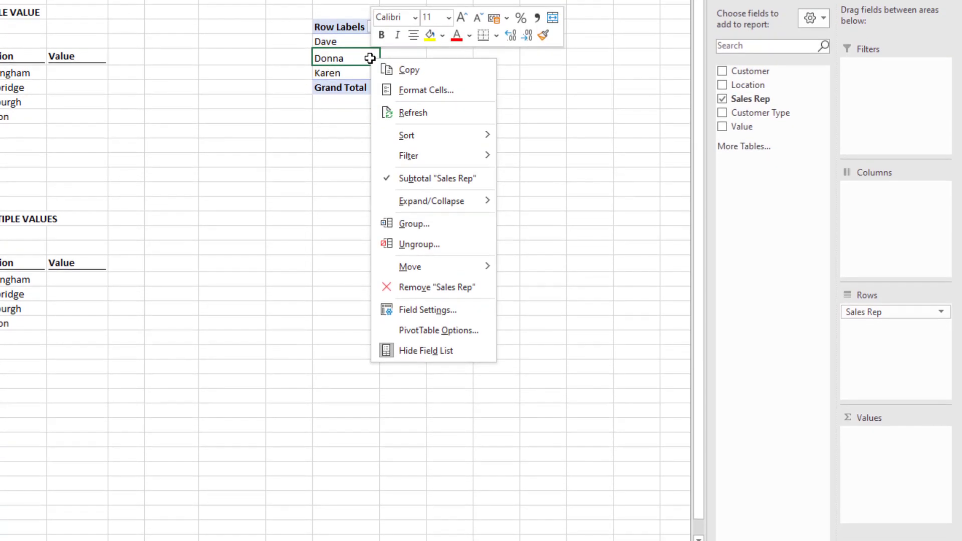
click(437, 331)
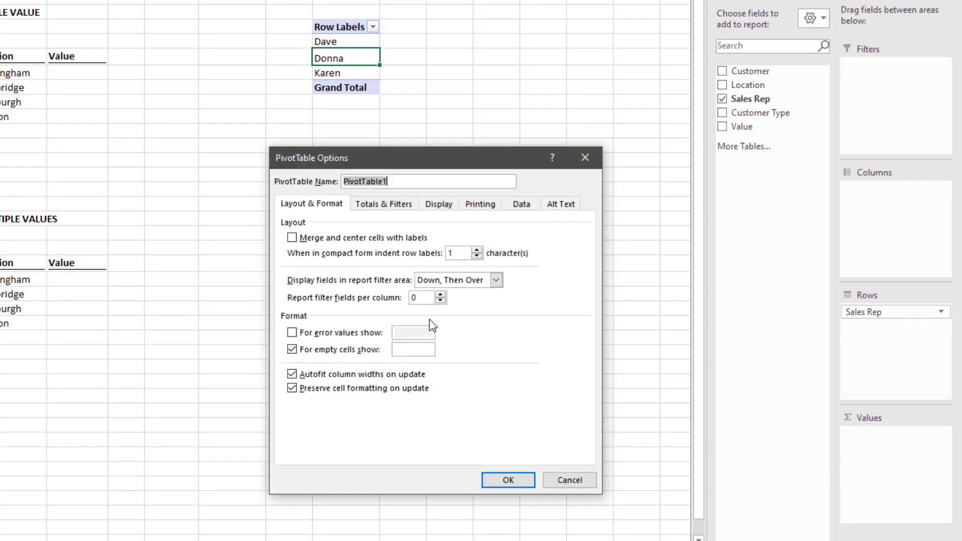
click(381, 208)
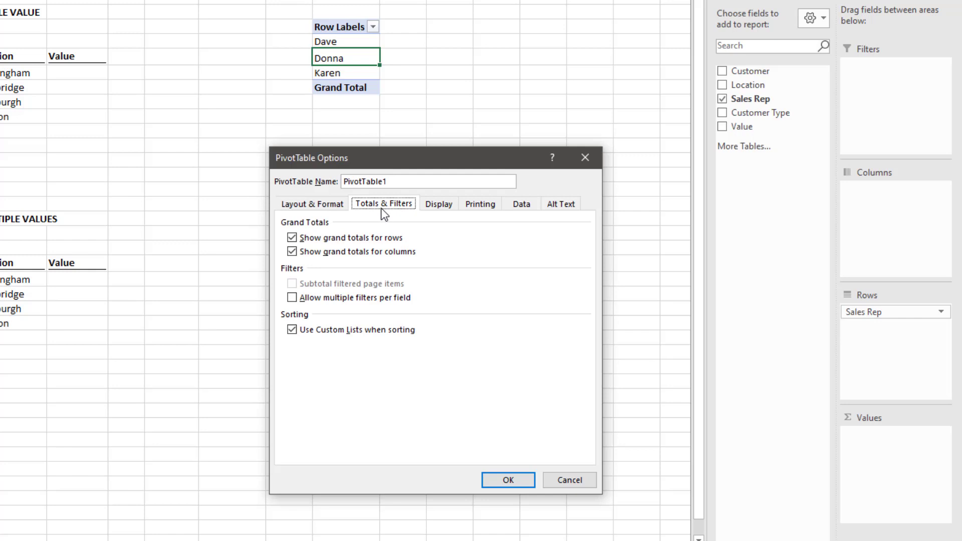
click(371, 236)
click(376, 252)
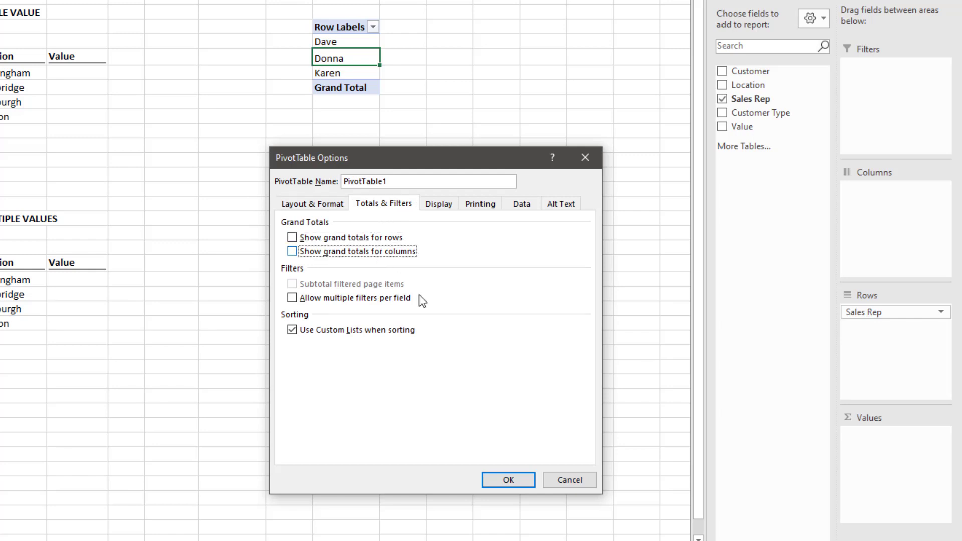
click(509, 480)
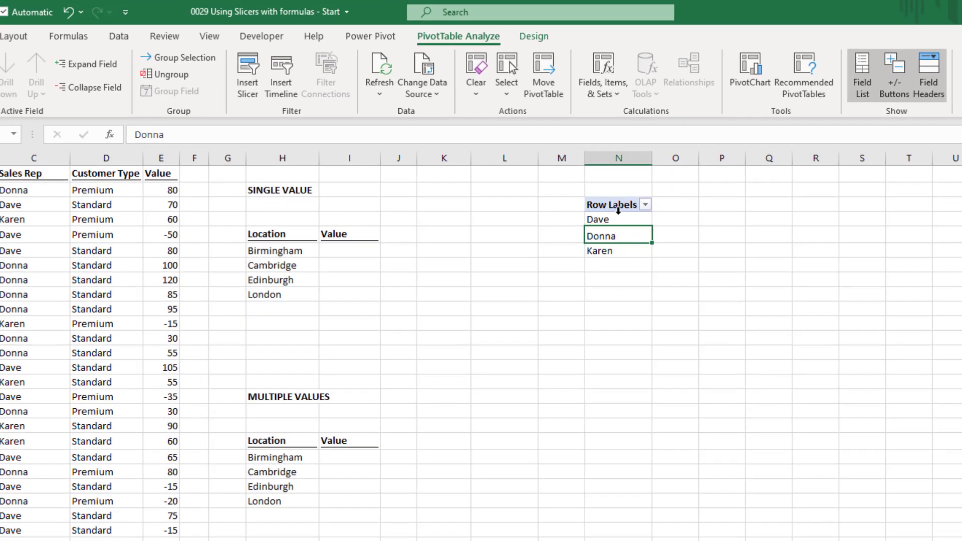
Step: Insert a Sales Rep slicer for the PivotTable
click(516, 153)
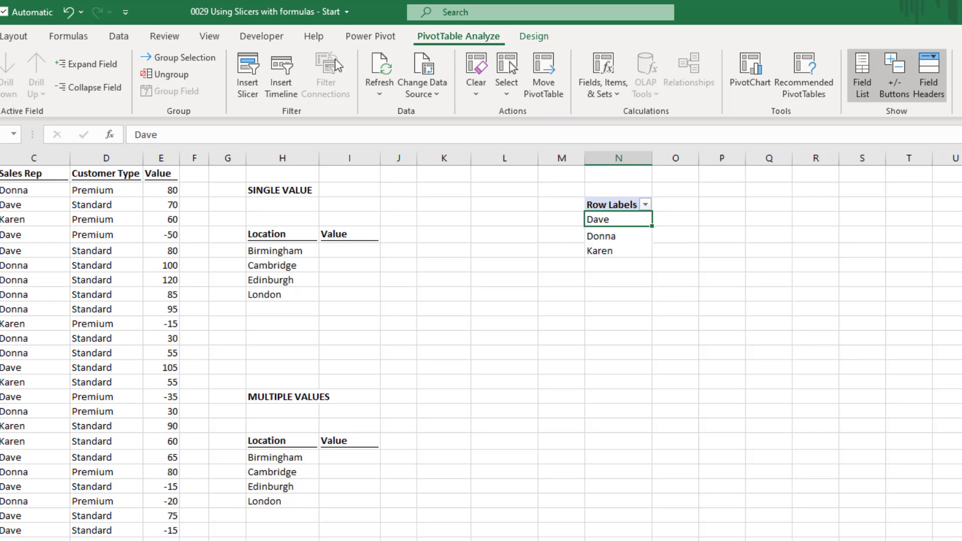
click(249, 71)
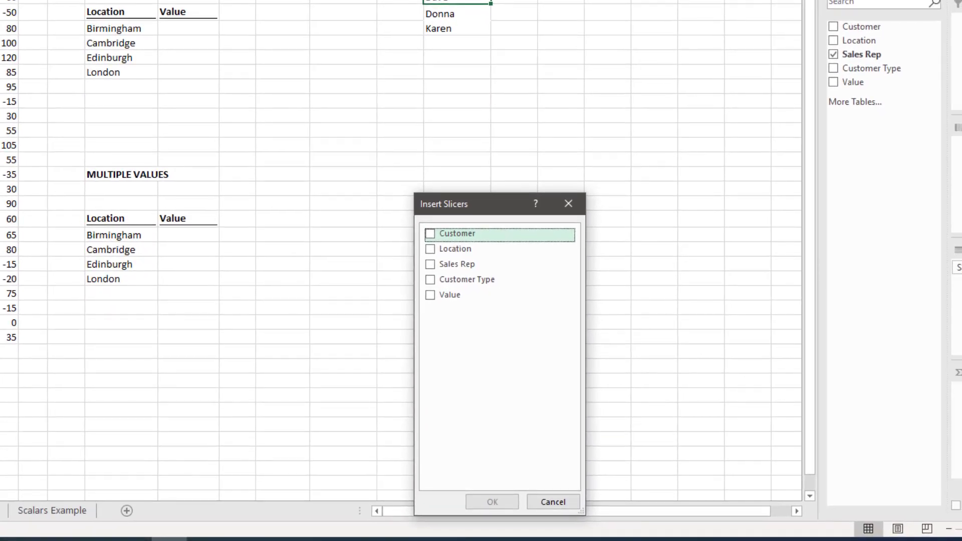
click(441, 264)
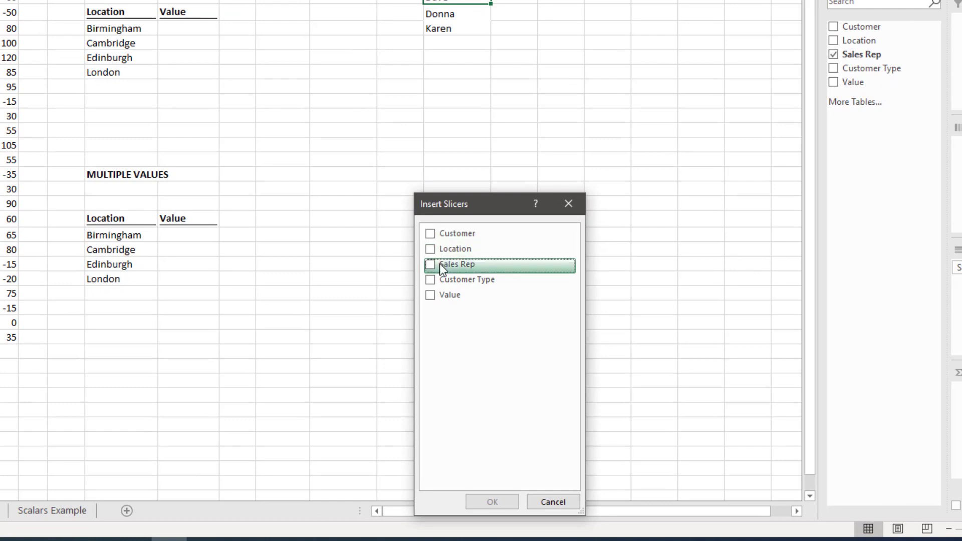
click(431, 264)
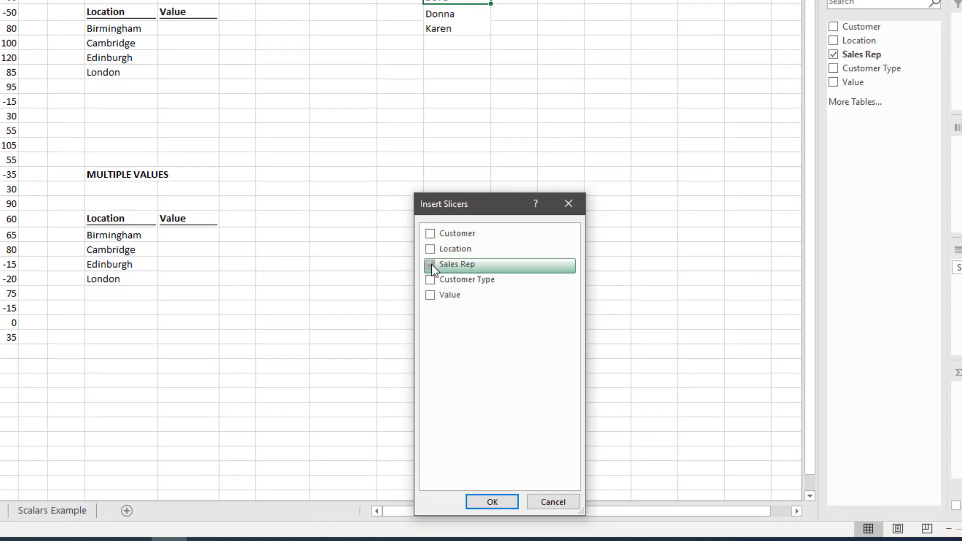
click(503, 501)
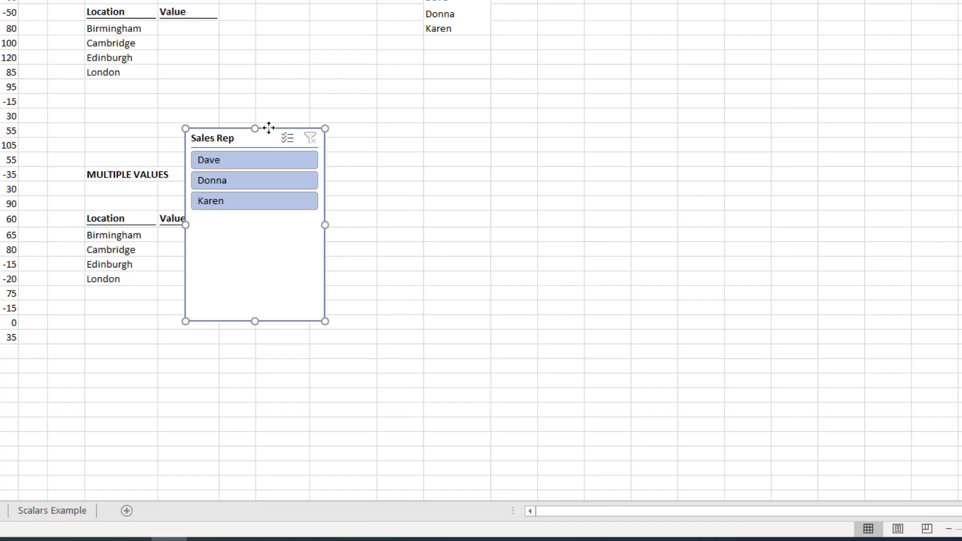
Step: Move the Sales Rep slicer beside the SINGLE VALUE table and shrink its width and height to fit between columns K and M
drag(269, 128, 337, 19)
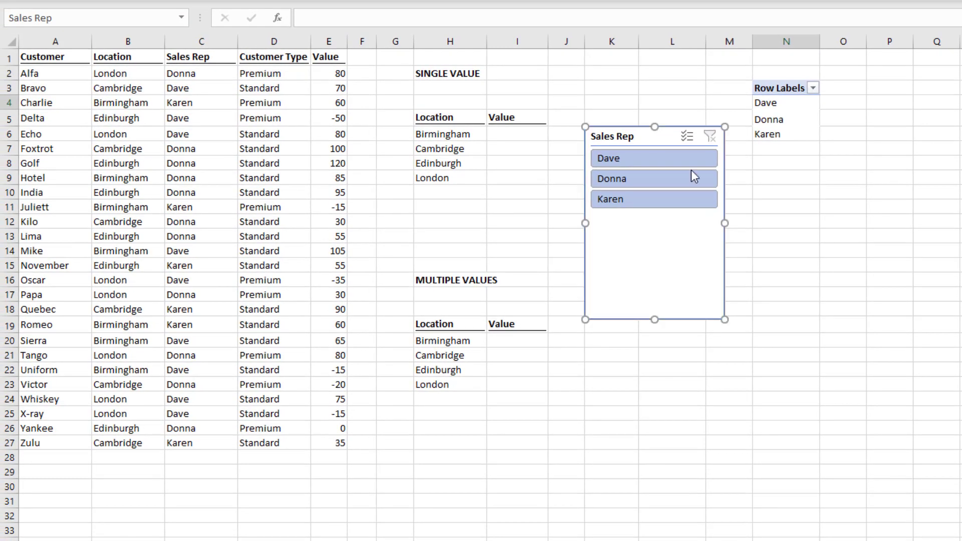
drag(725, 223, 706, 224)
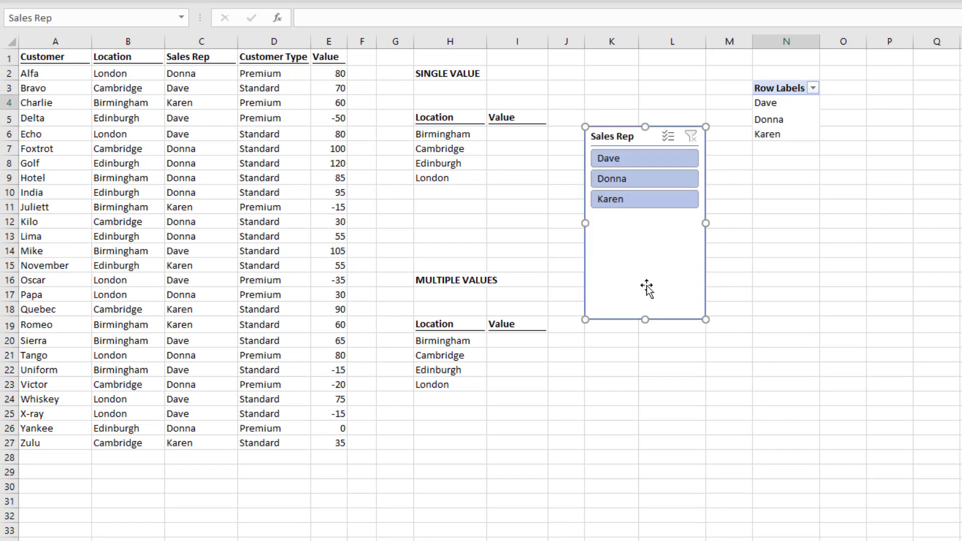
drag(644, 319, 638, 228)
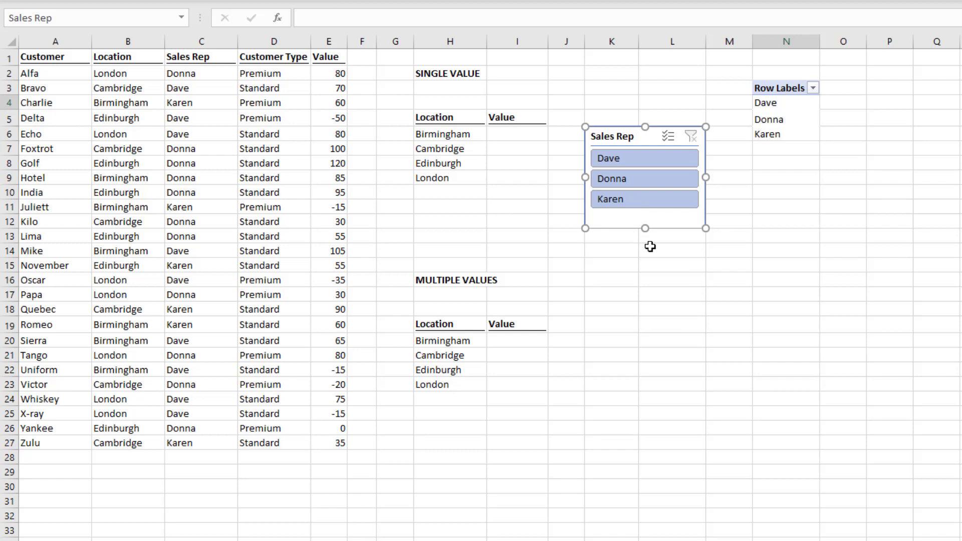
Step: Switch the slicer through each sales rep to check how the PivotTable filters, finishing on the last rep listed
click(665, 158)
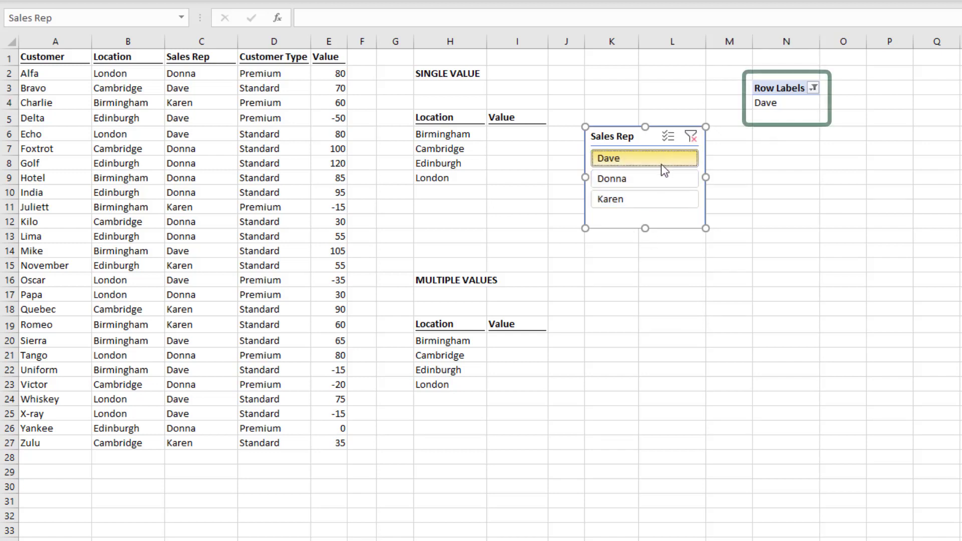
click(661, 181)
click(659, 198)
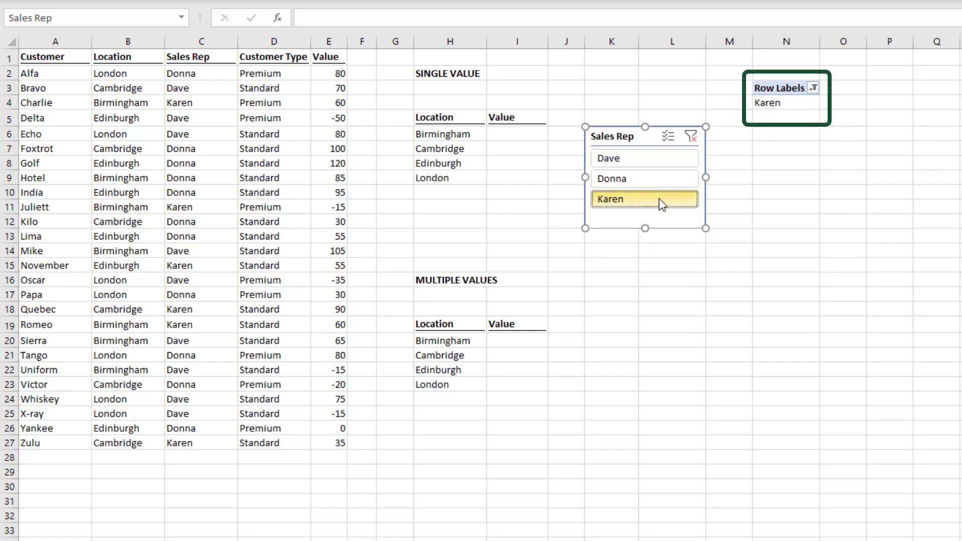
click(659, 180)
click(659, 158)
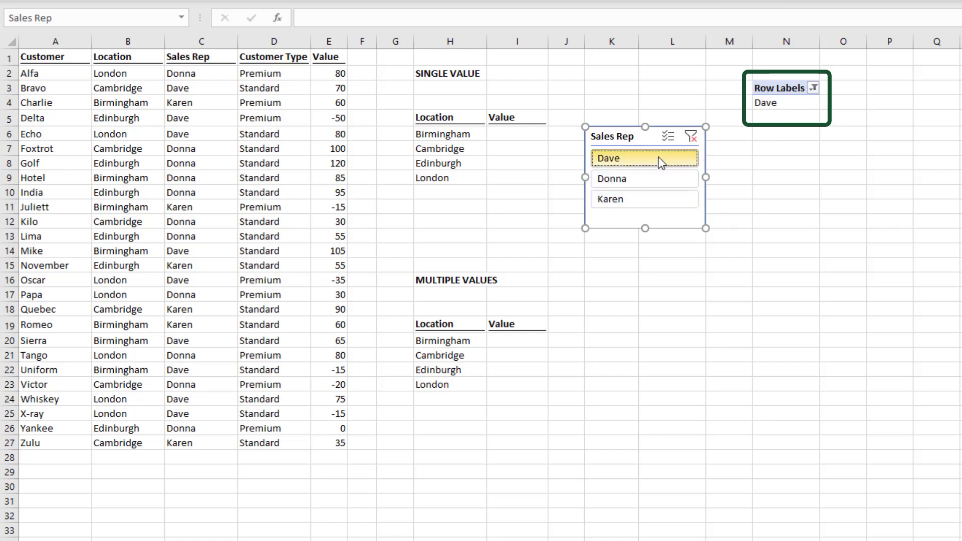
click(659, 179)
click(658, 201)
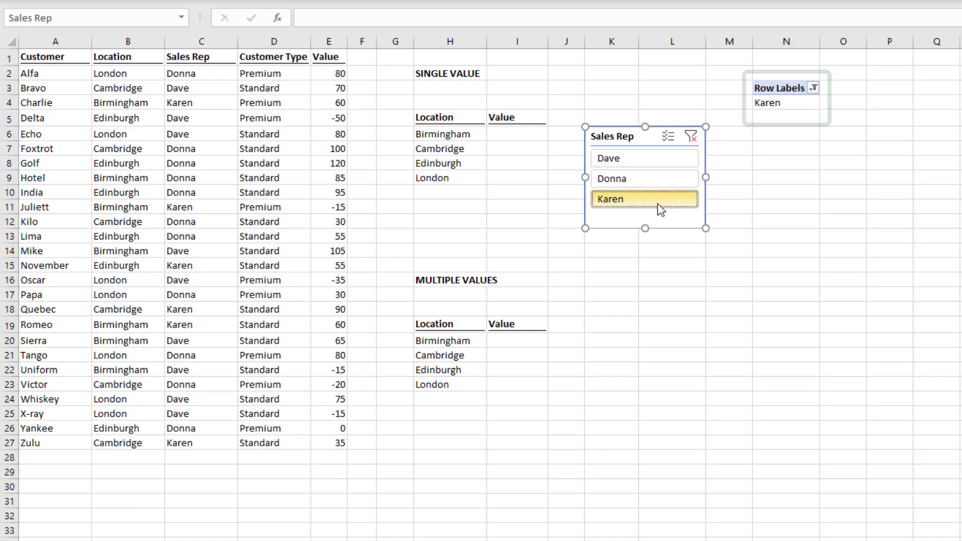
Step: Start a SUMIFS formula in I6 that sums E2:E27 where the locations in B2:B27 match H6
click(521, 136)
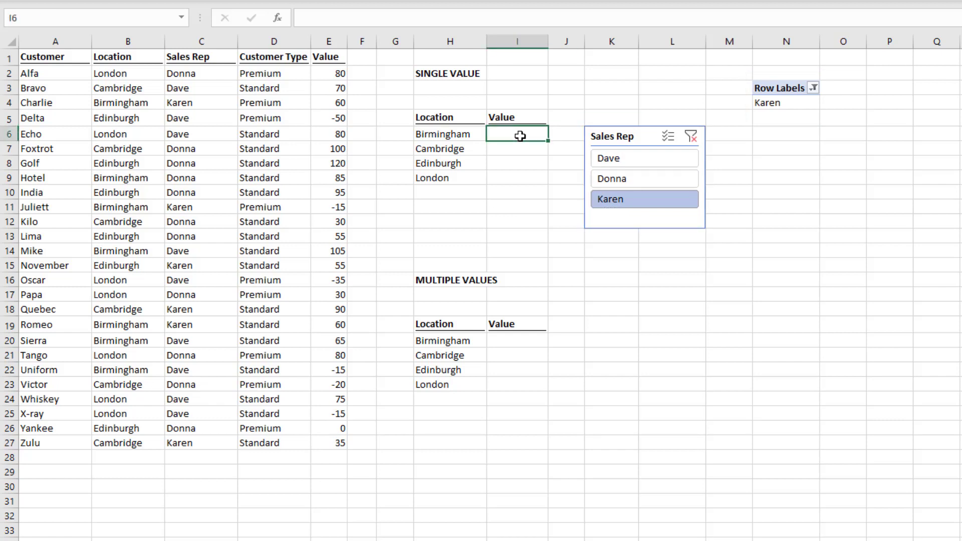
key(F2)
text(=SU)
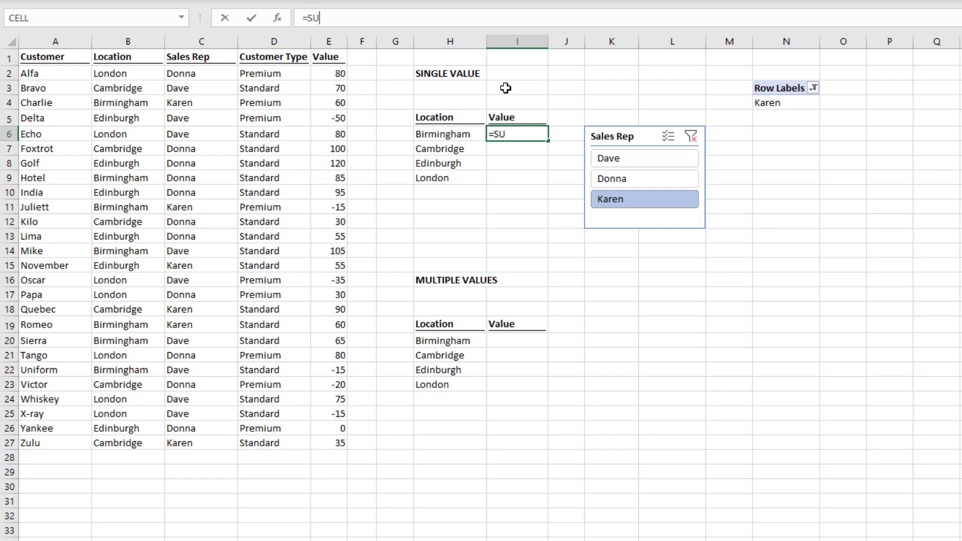
text(MIFS()
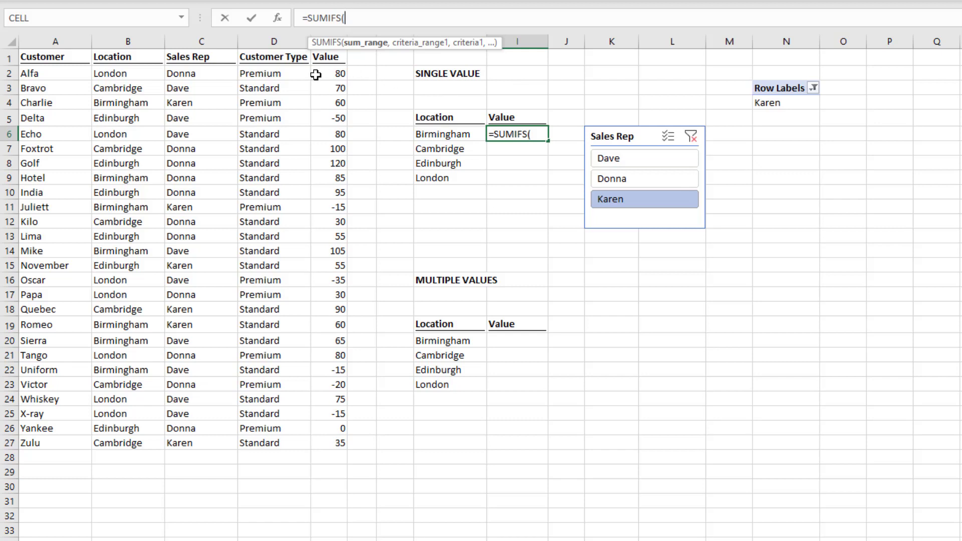
drag(328, 73, 326, 441)
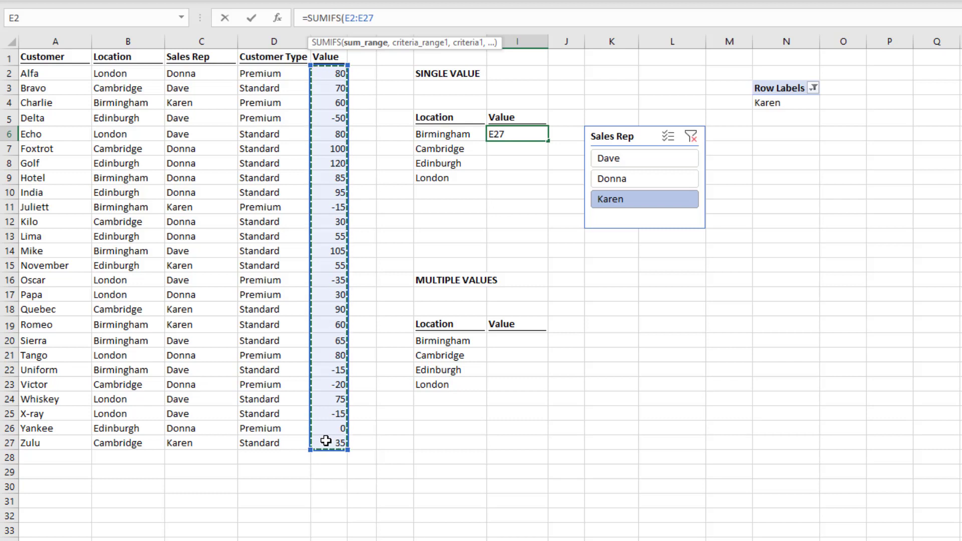
text(,)
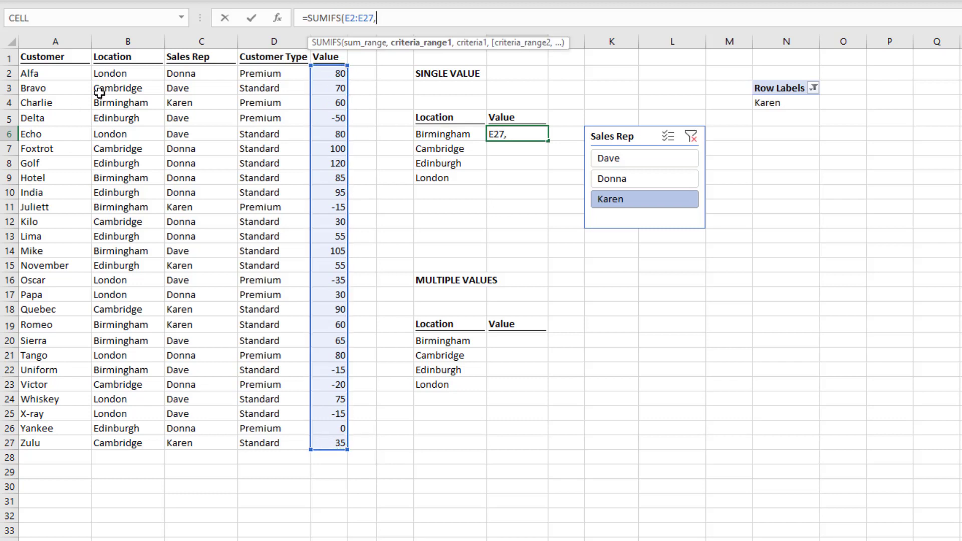
drag(128, 75, 134, 445)
text(,)
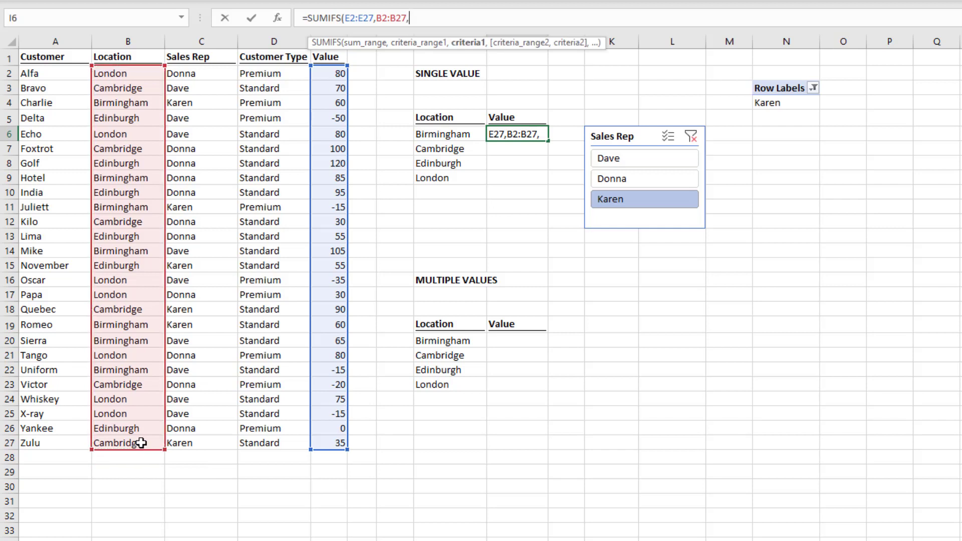
click(437, 134)
text(,)
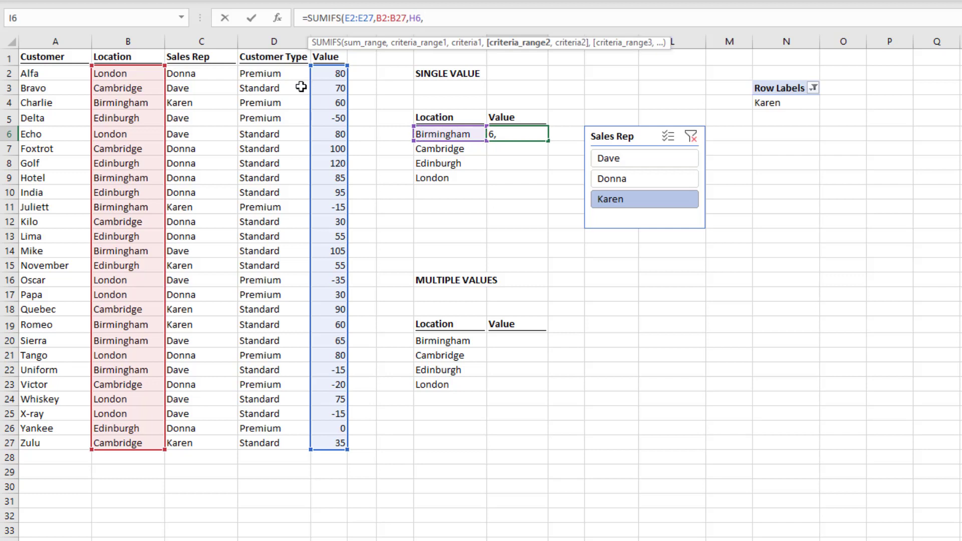
Step: Add the second SUMIFS criterion matching C2:C27 to the PivotTable rep in N4, and close the formula
drag(206, 74, 200, 446)
text(,)
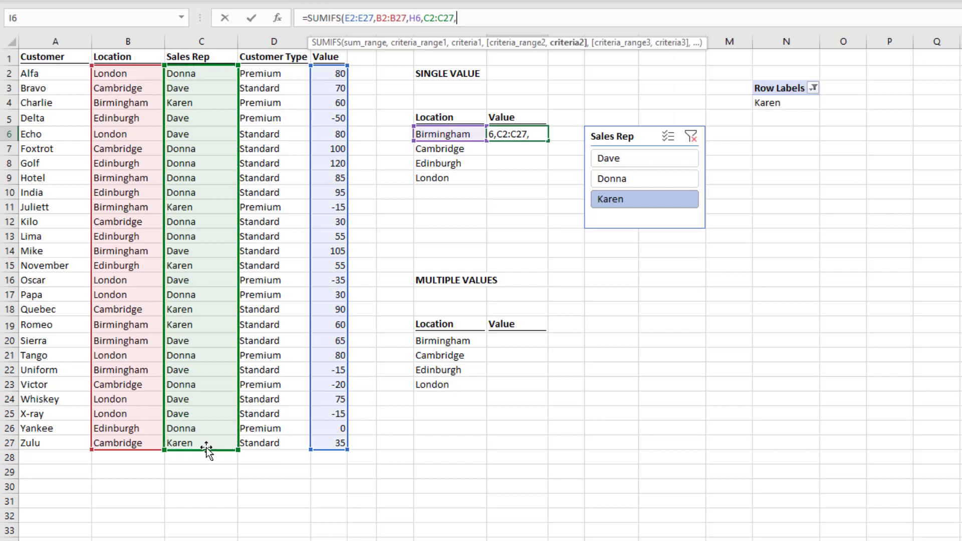
click(763, 105)
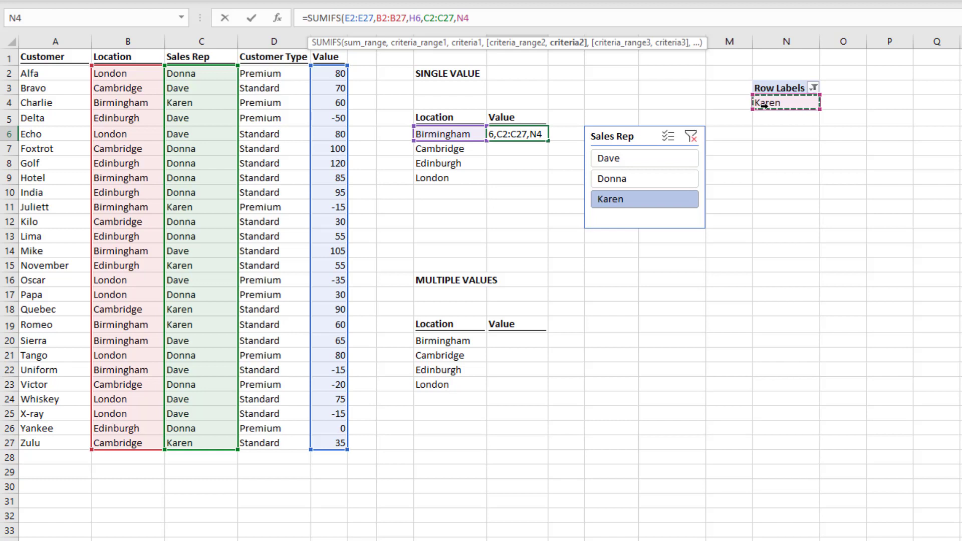
text())
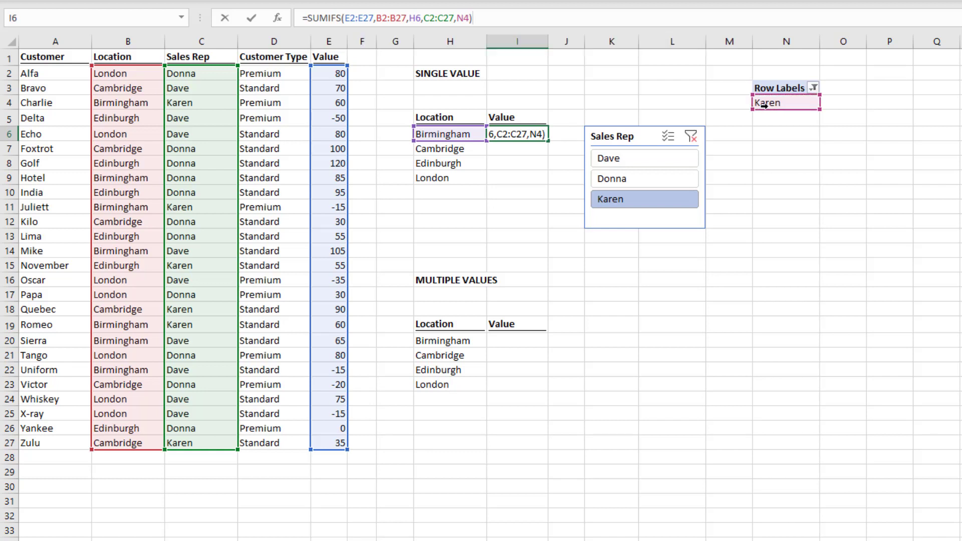
Step: Make all SUMIFS references absolute except the mixed reference $H6, and fill the I6 formula down to I9
drag(473, 18, 349, 20)
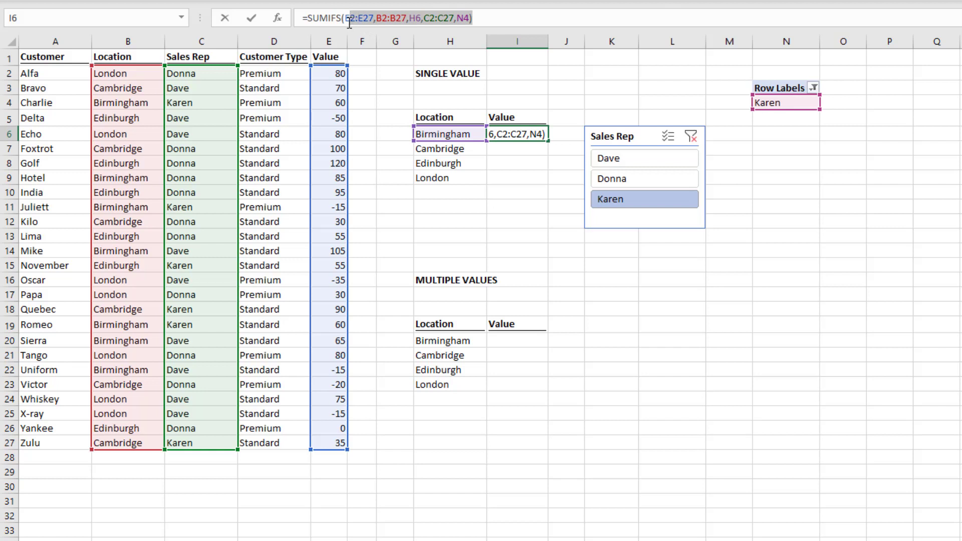
click(470, 19)
drag(470, 19, 347, 22)
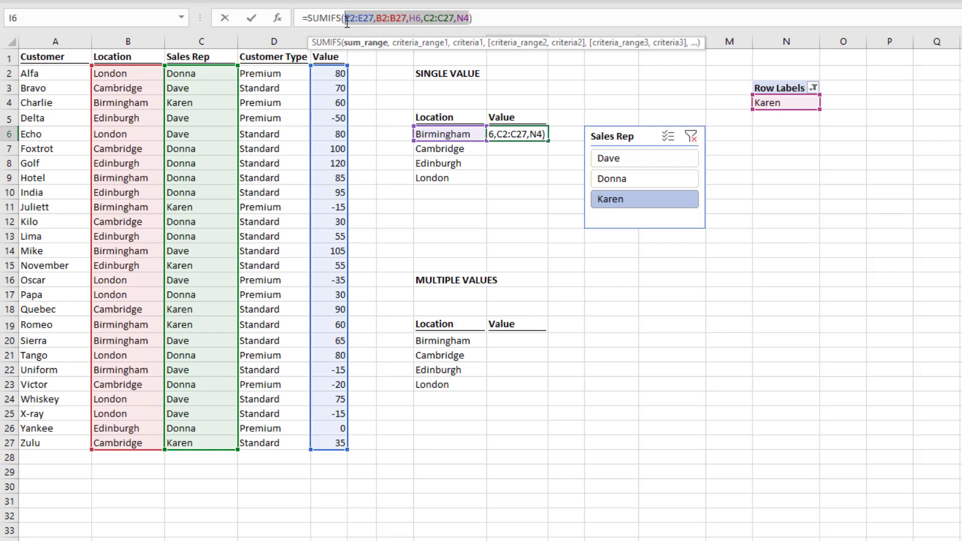
key(F4)
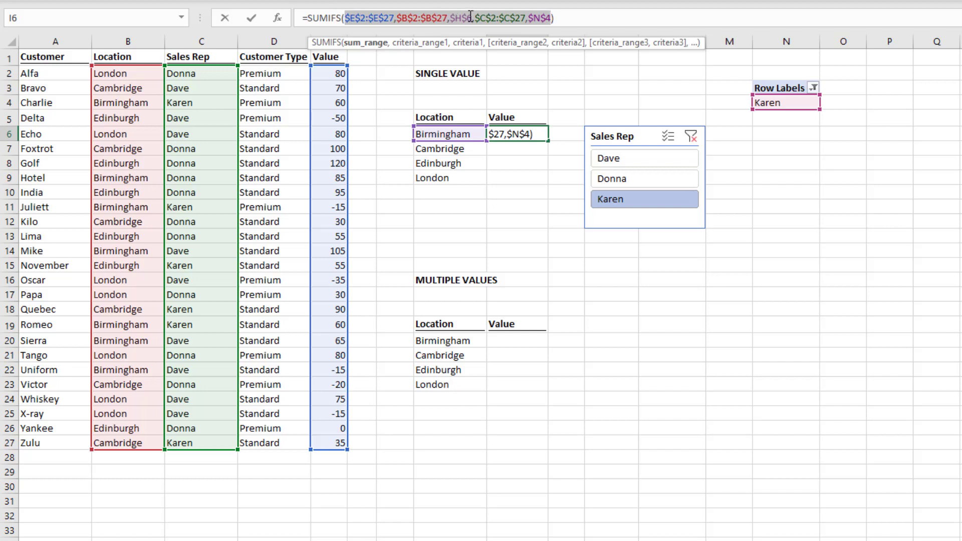
click(465, 18)
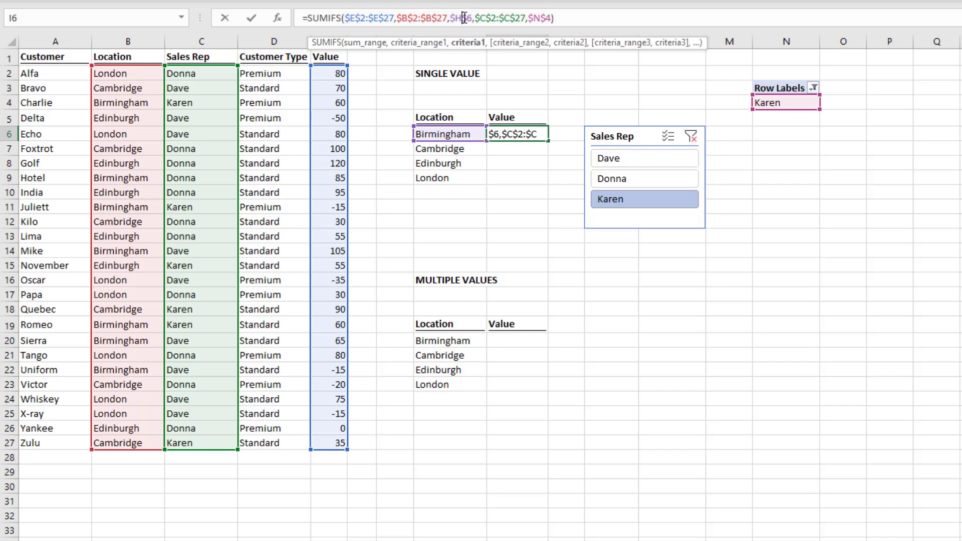
key(F4)
key(F4)
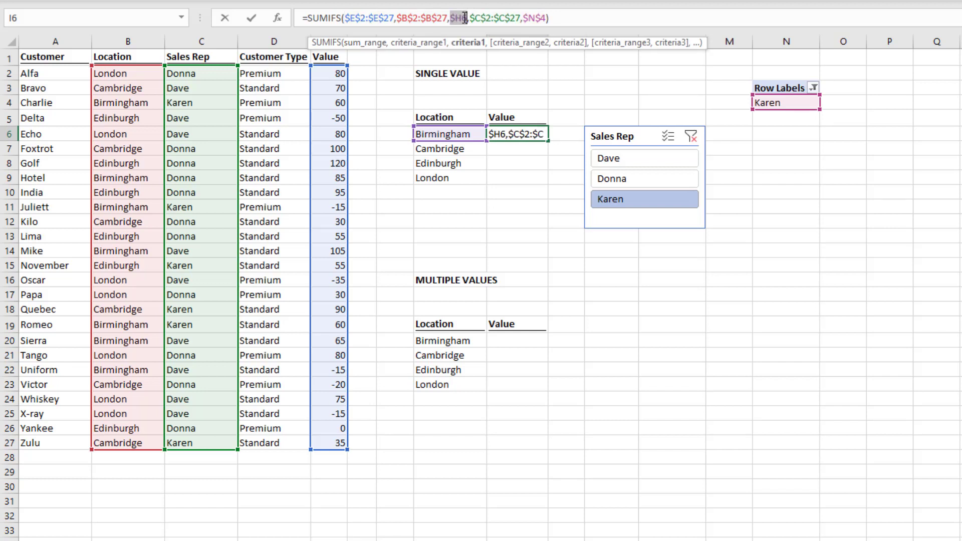
key(Return)
click(534, 132)
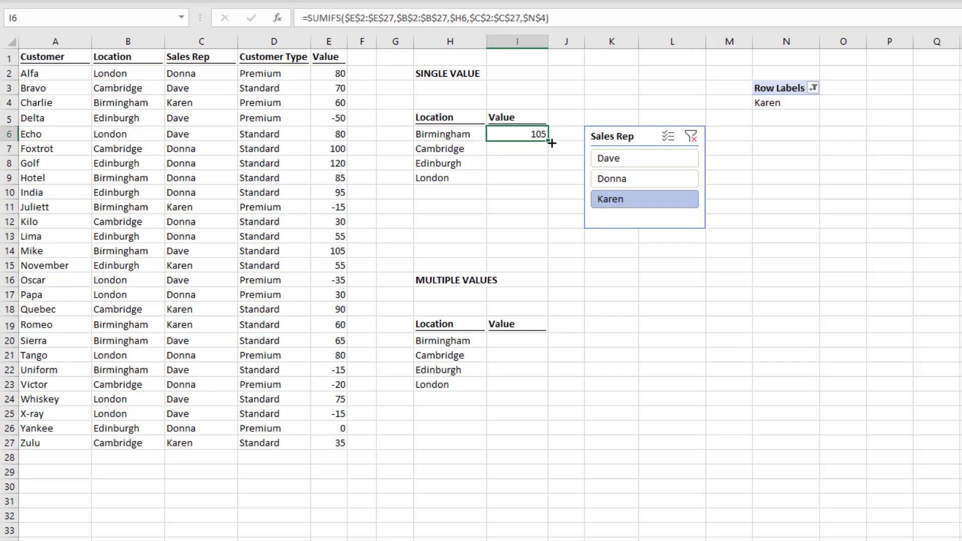
drag(548, 141, 549, 184)
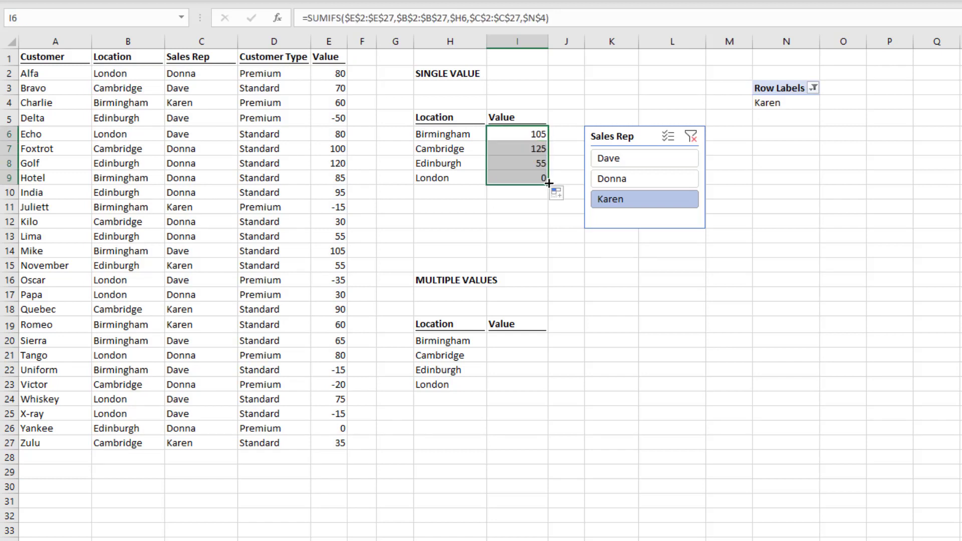
Step: Switch the slicer through the sales reps to test the SUMIFS values by location, ending on the first rep listed
click(615, 181)
click(624, 157)
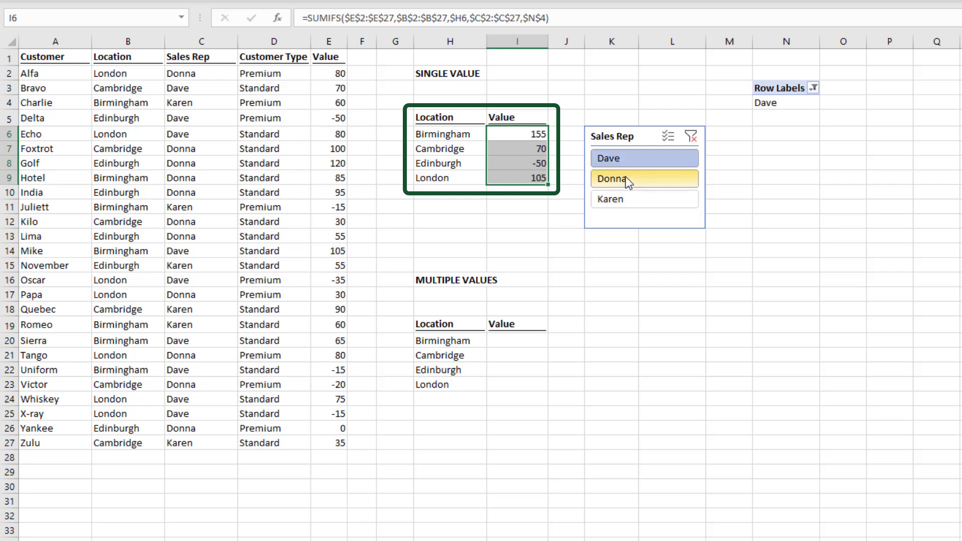
click(626, 178)
click(622, 197)
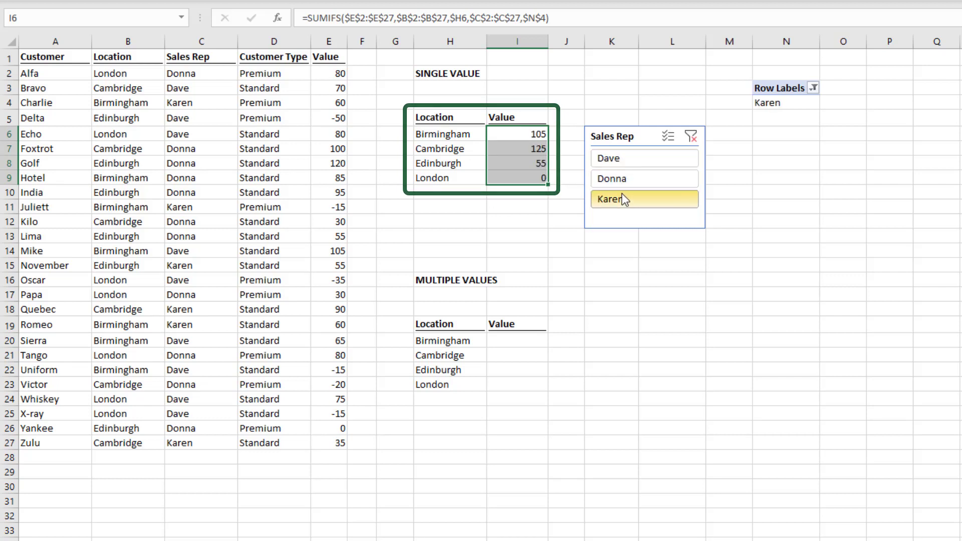
click(627, 178)
click(626, 156)
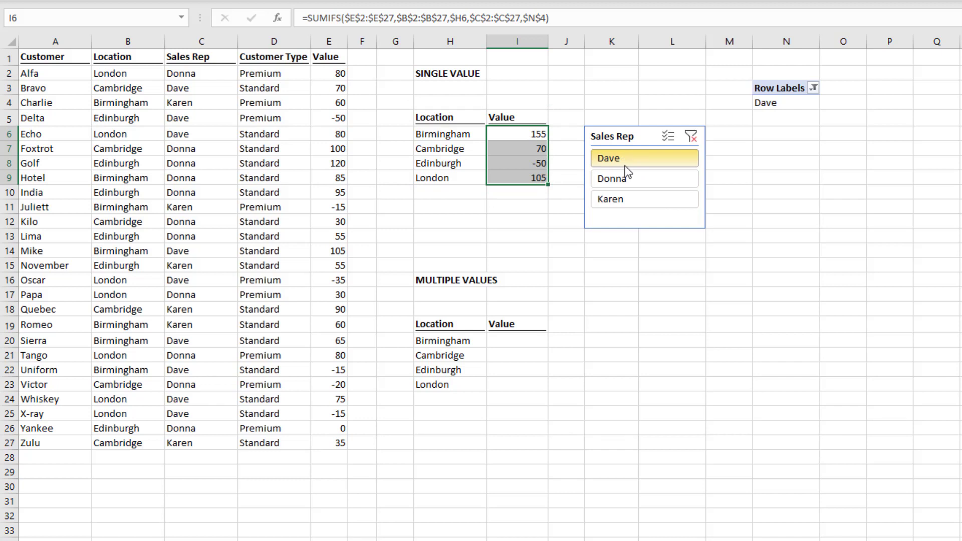
Step: Enter a dynamic label formula in H3 that joins the text "Sales Rep: " with the PivotTable rep in N4
click(424, 105)
click(431, 87)
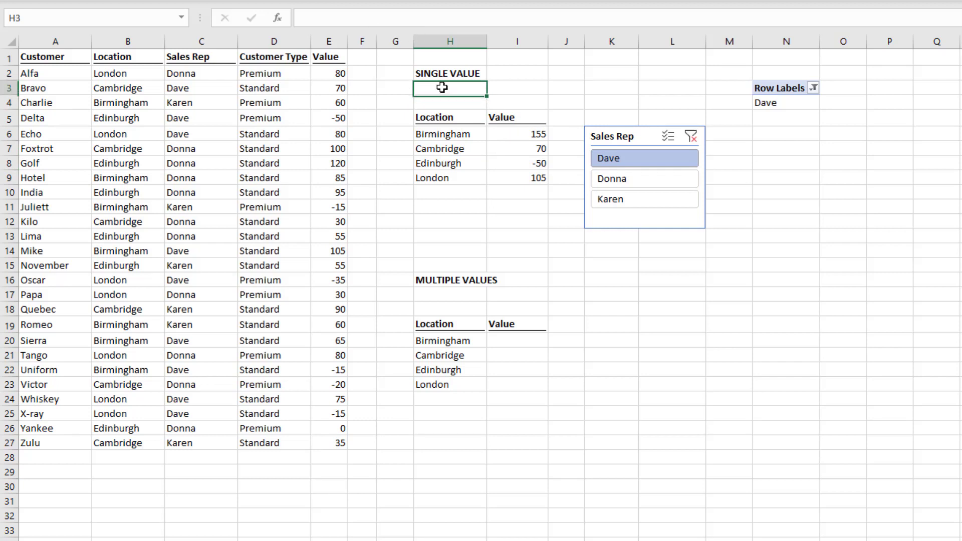
click(373, 21)
text(=")
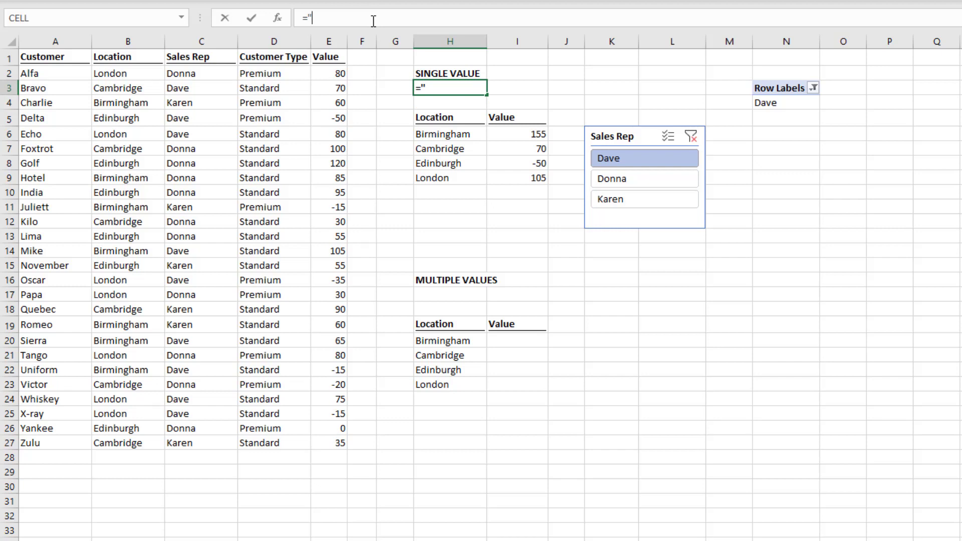
text(Sales Rep)
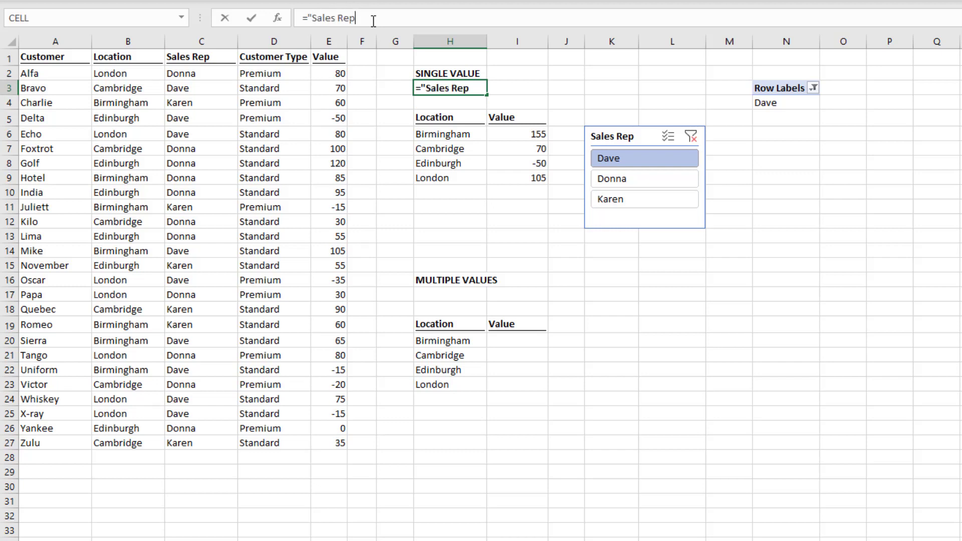
text(: "&)
click(799, 104)
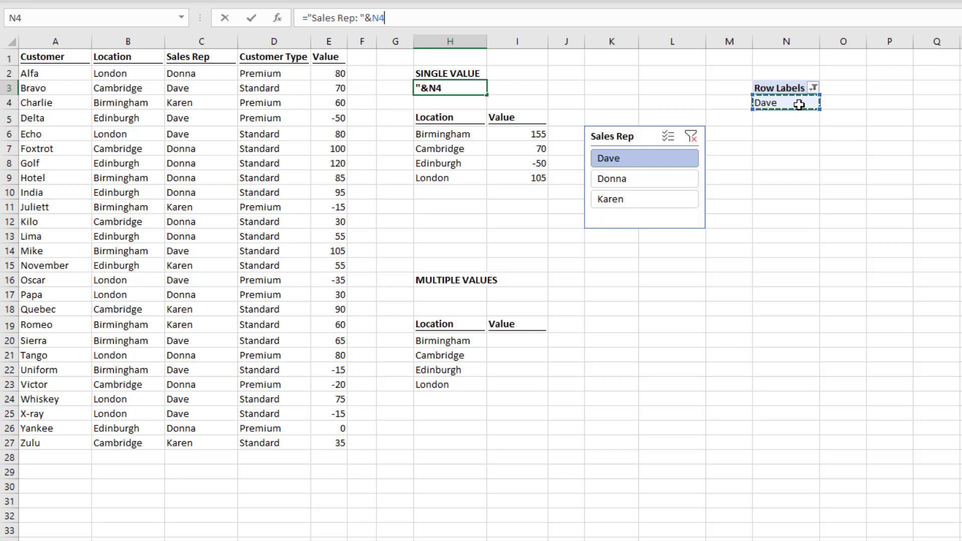
key(Return)
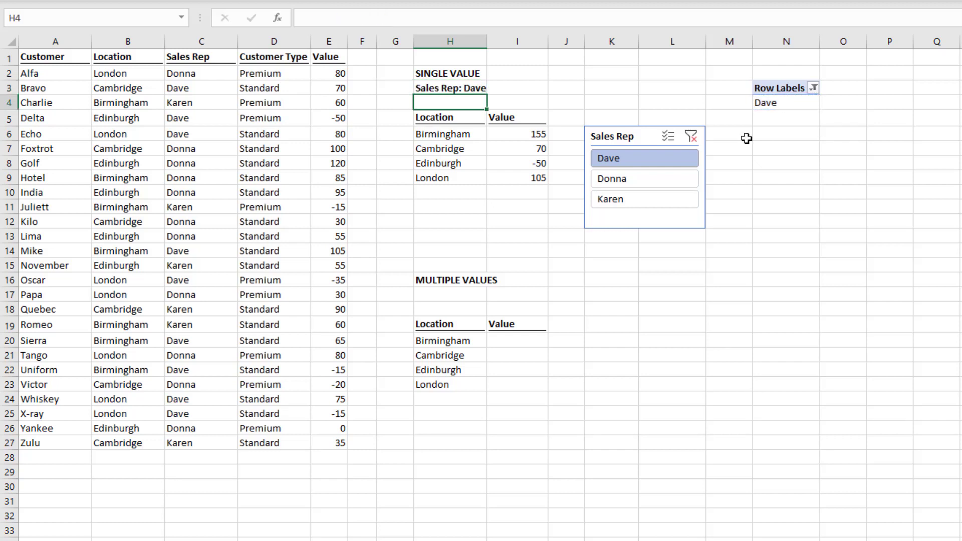
Step: Switch the slicer through the sales reps to test the dynamic label in H3, ending on the first rep listed
click(649, 181)
click(650, 199)
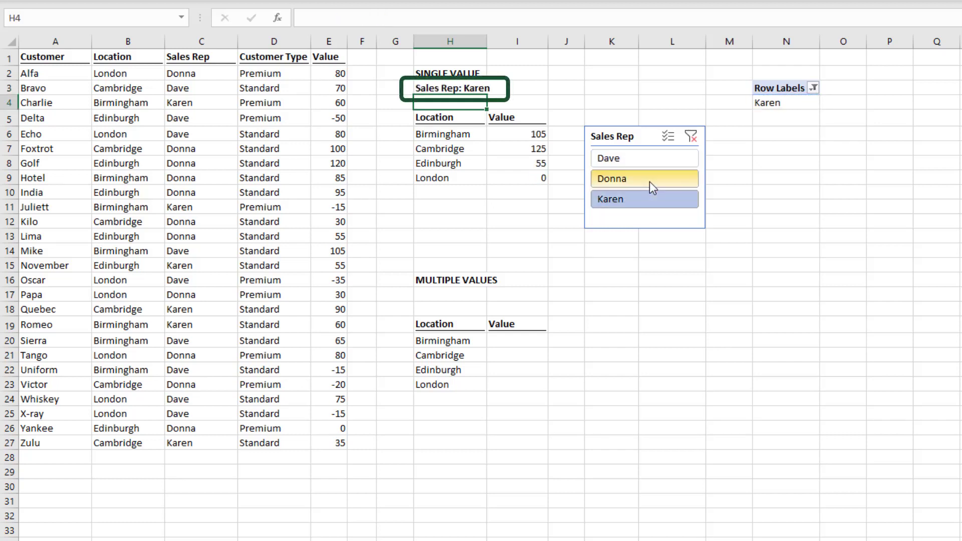
click(649, 179)
click(649, 158)
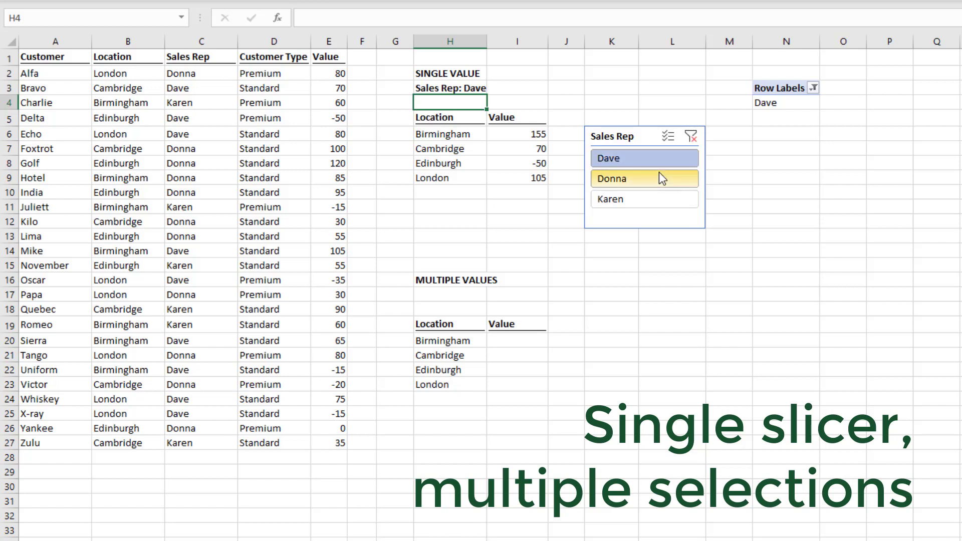
Step: Turn on multi-select in the Sales Rep slicer and try rep combinations, ending with all three reps selected
click(660, 173)
click(668, 136)
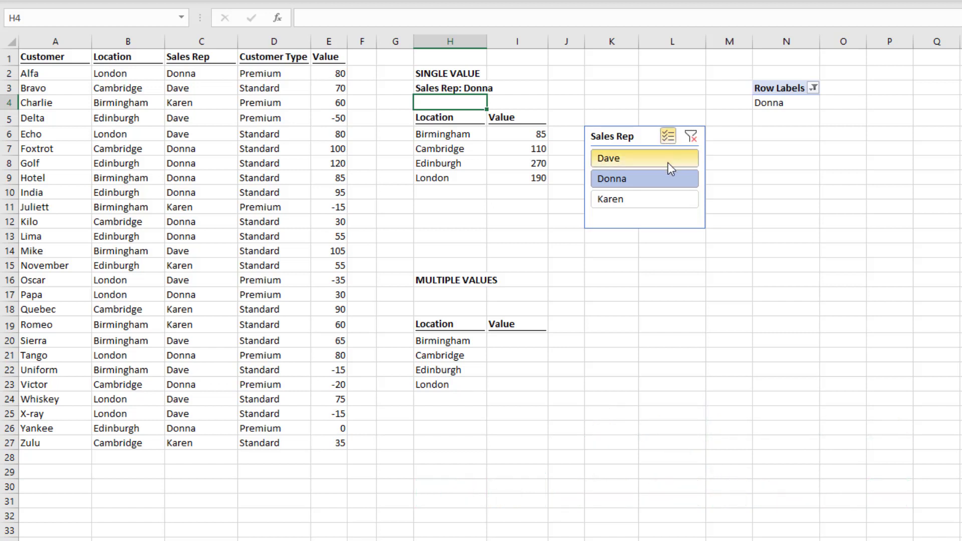
click(668, 161)
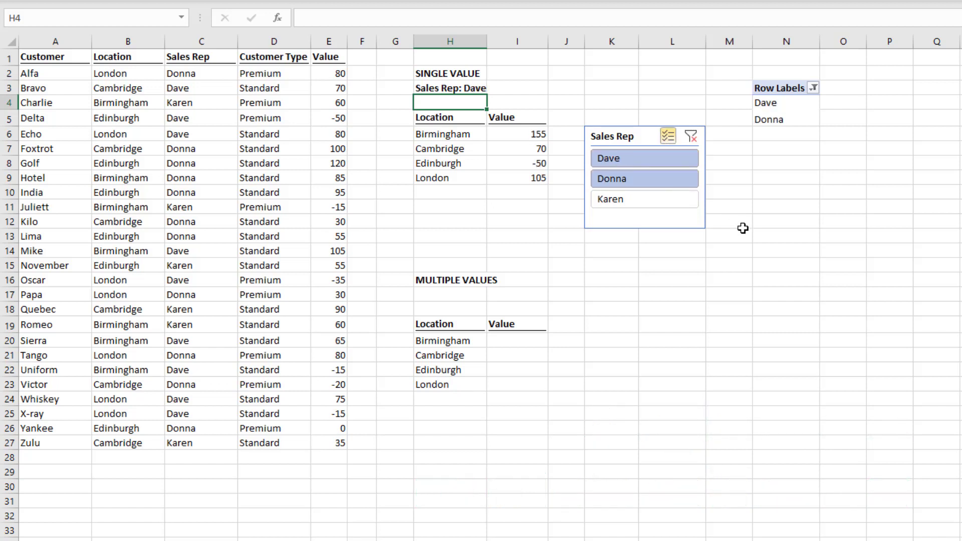
click(676, 205)
click(676, 206)
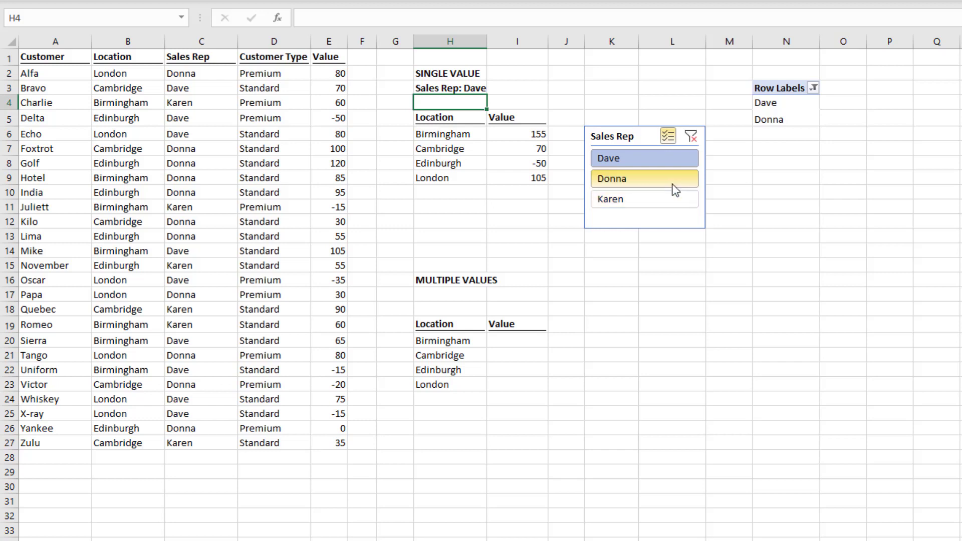
click(672, 185)
click(672, 197)
click(673, 182)
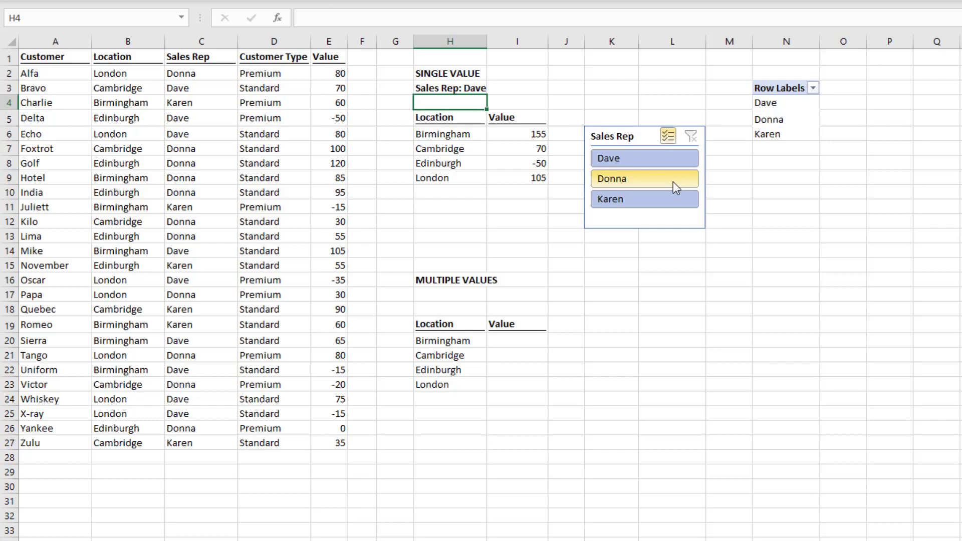
Step: Start a SUMIFS formula in I20 that sums E2:E27 where the locations in B2:B27 match H20
click(529, 342)
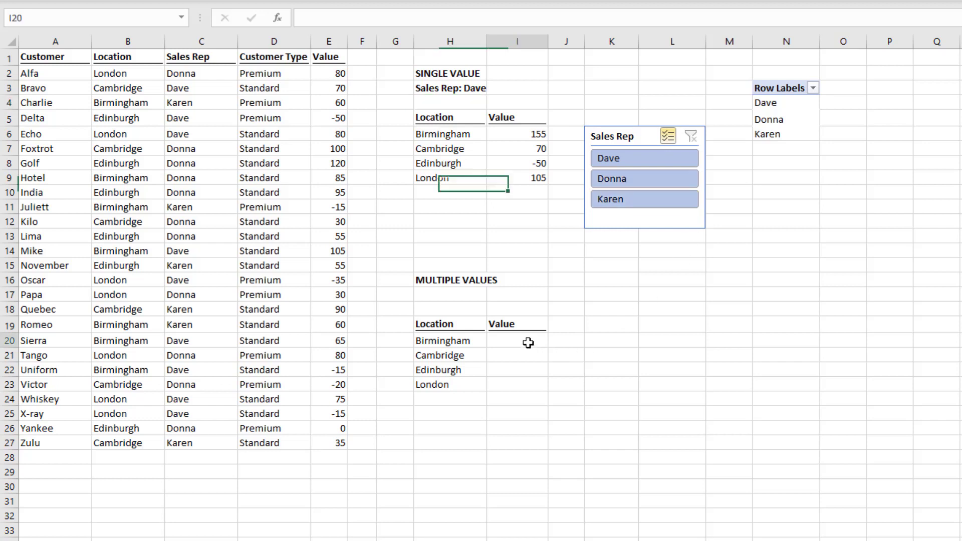
text(=SUMIFS()
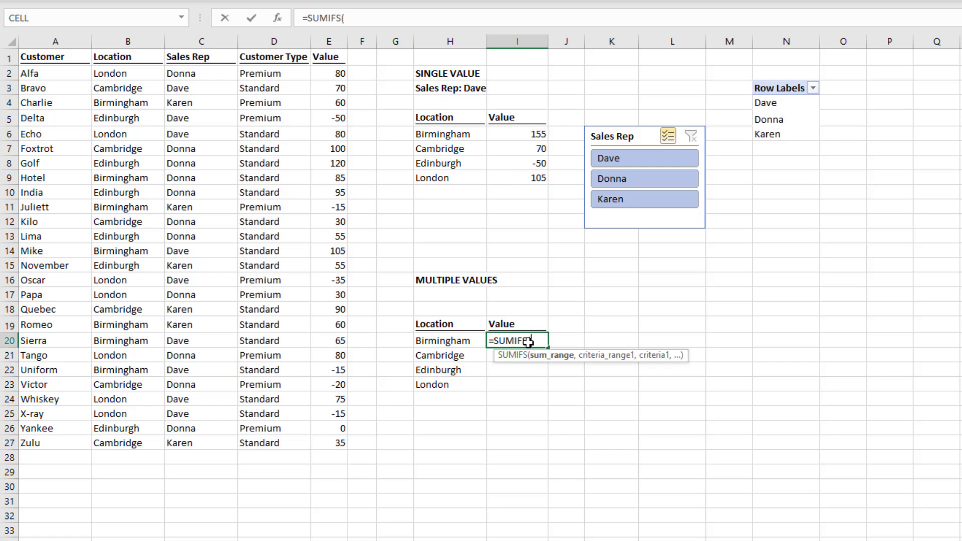
drag(338, 73, 334, 440)
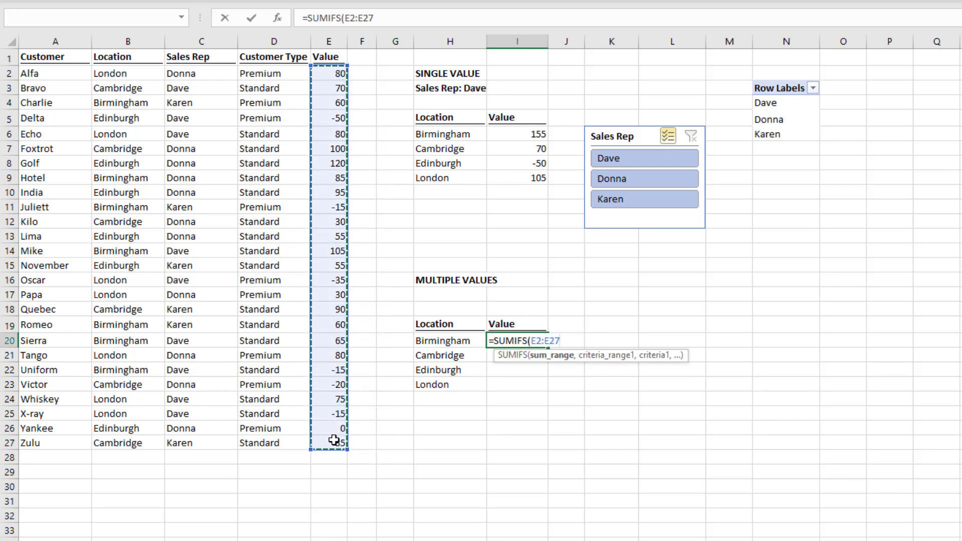
text(,)
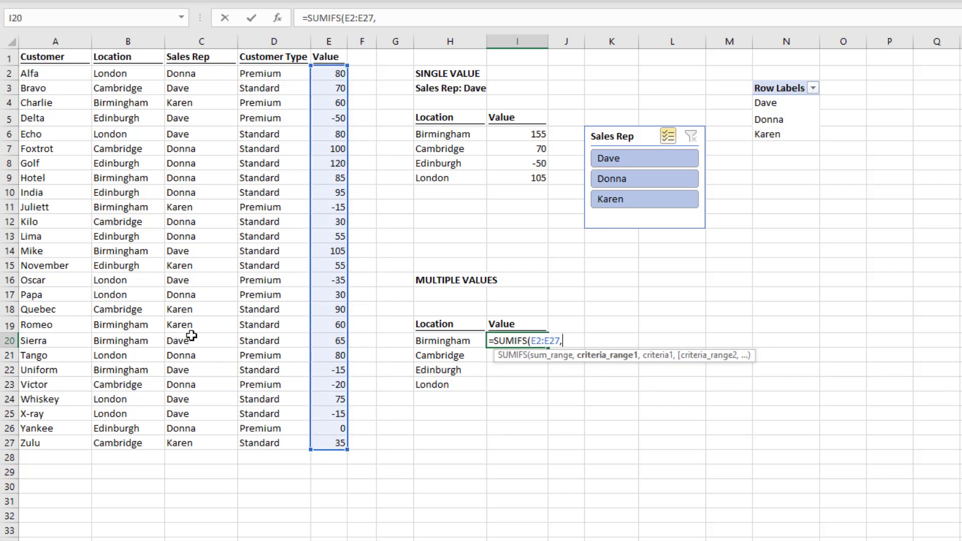
drag(138, 74, 139, 440)
text(,)
click(430, 341)
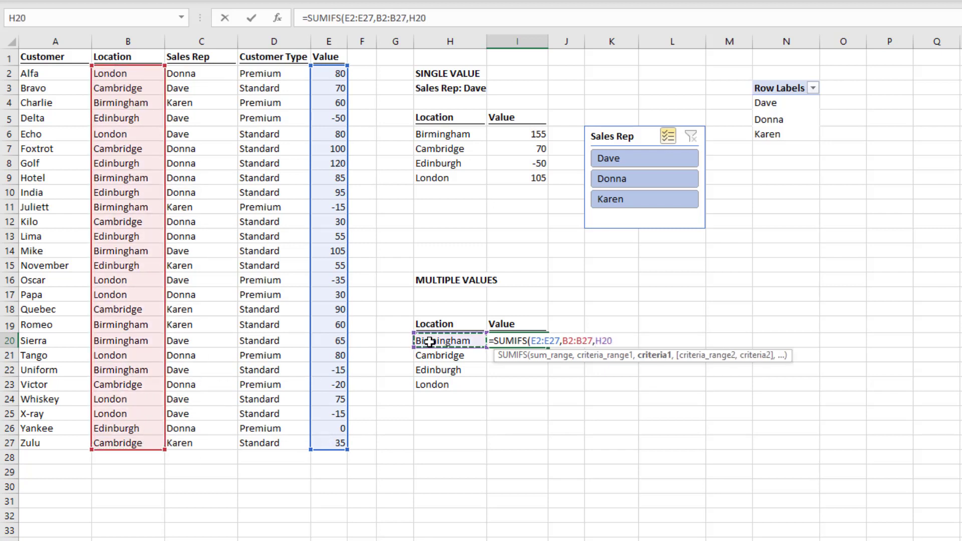
Step: Add a second SUMIFS criterion matching C2:C27 to the PivotTable reps in N4:N6, and enter the formula
text(,)
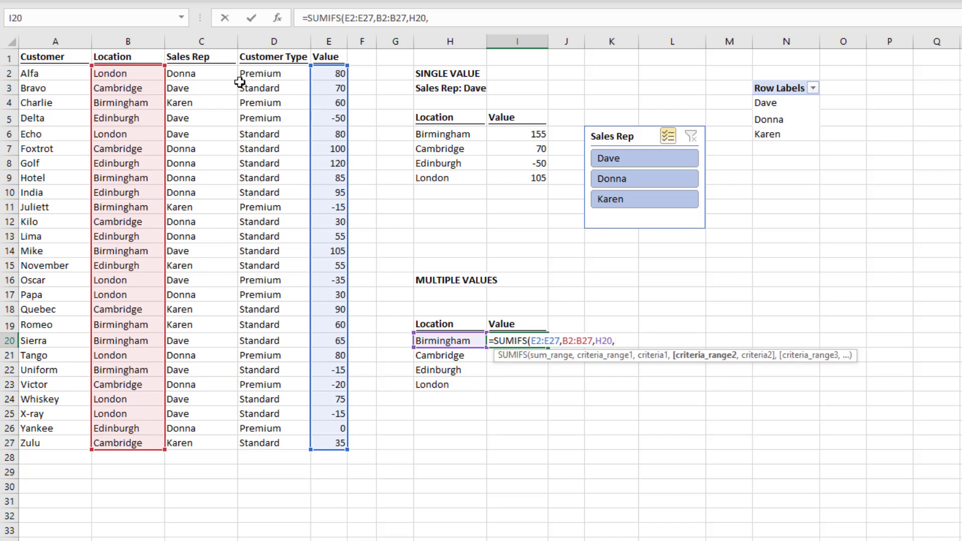
drag(199, 74, 212, 441)
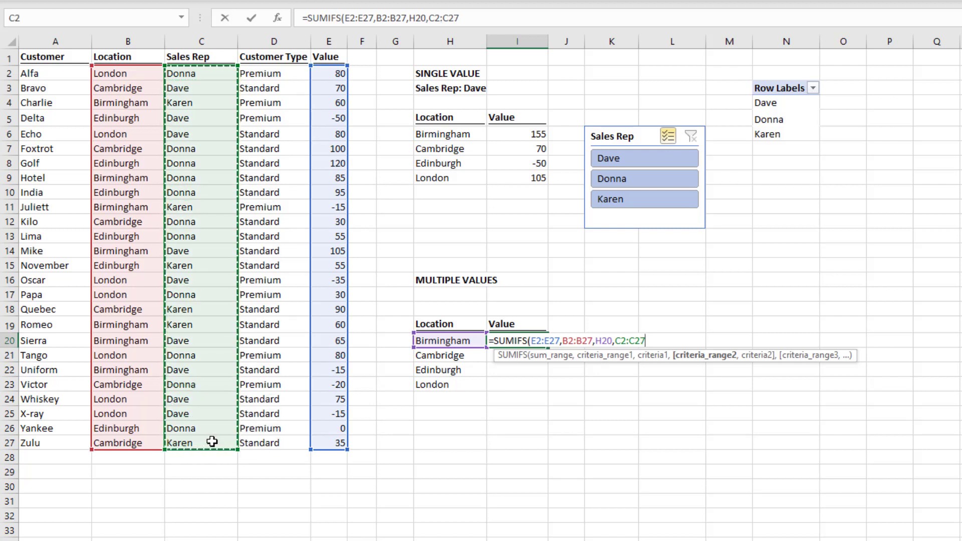
text(,)
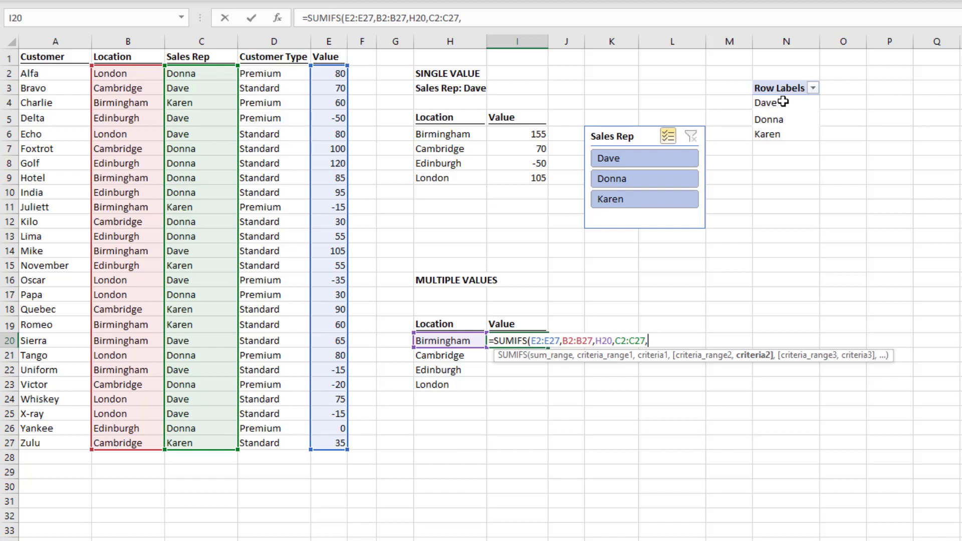
drag(791, 102, 789, 139)
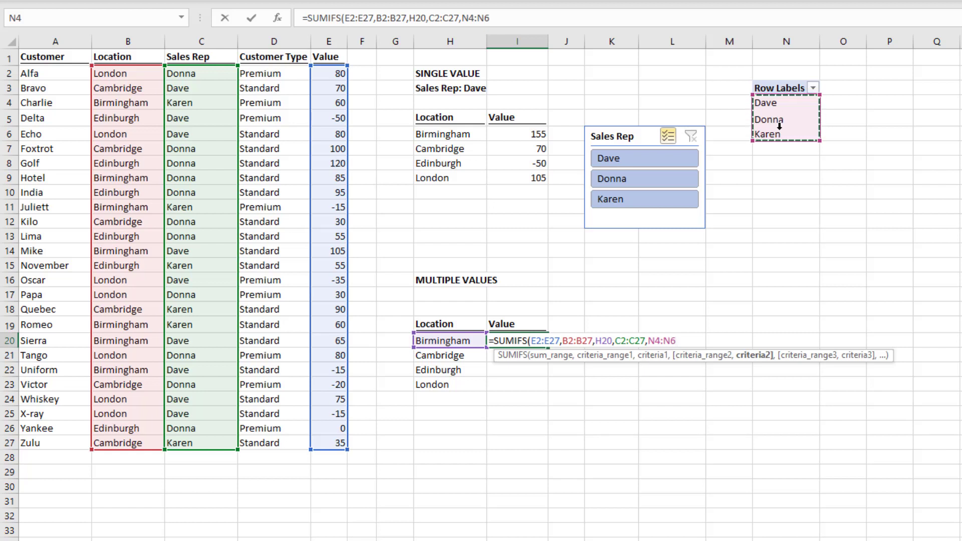
text())
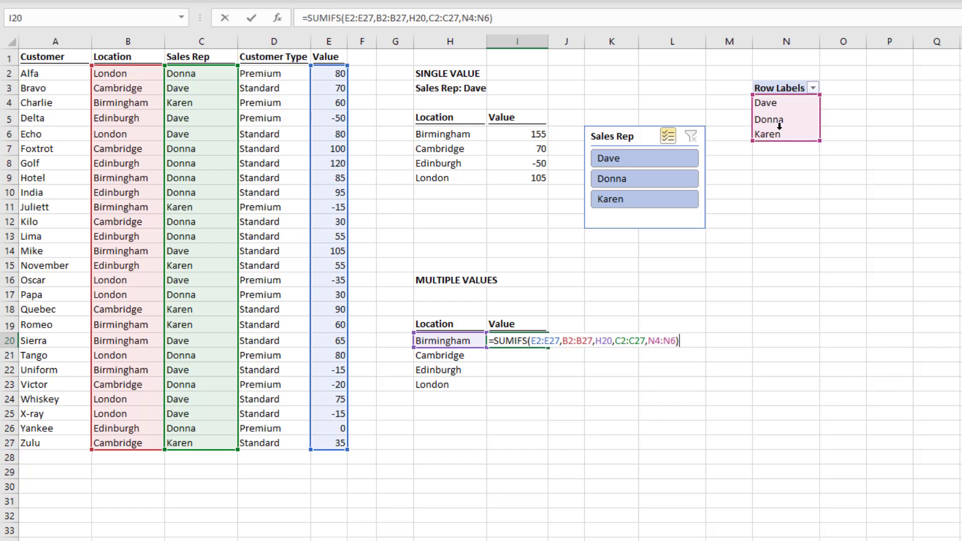
key(Return)
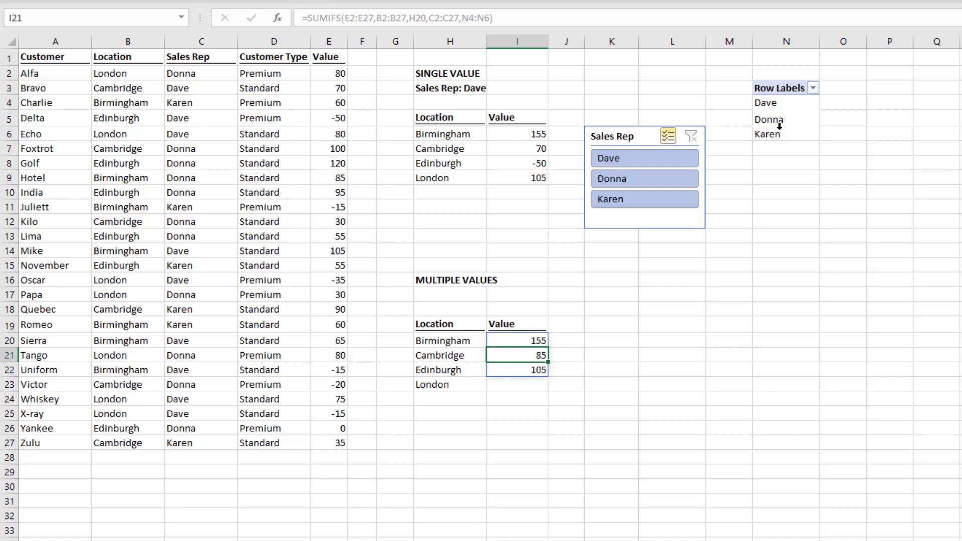
Step: Toggle reps in the slicer to check how the spilled SUMIFS values respond, ending with only the third rep selected
click(669, 161)
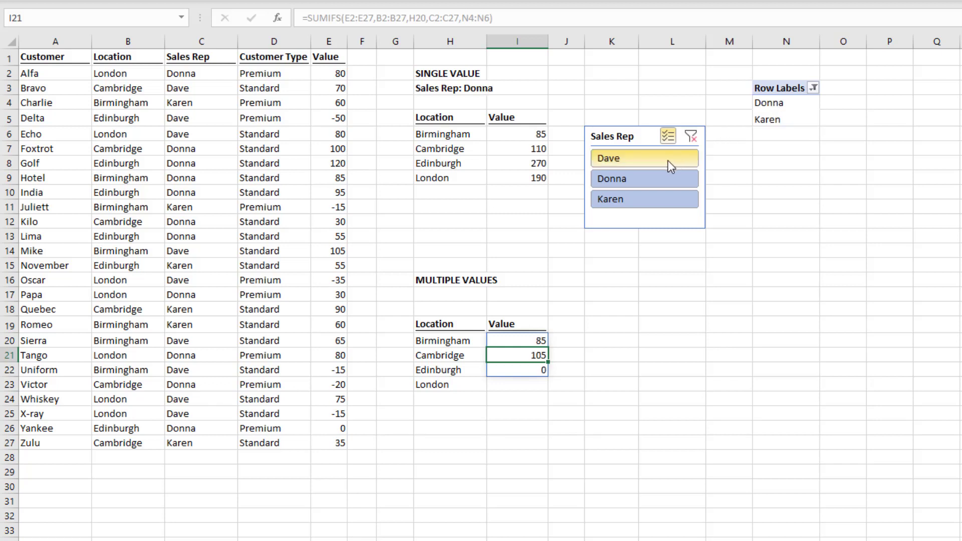
click(668, 181)
click(668, 198)
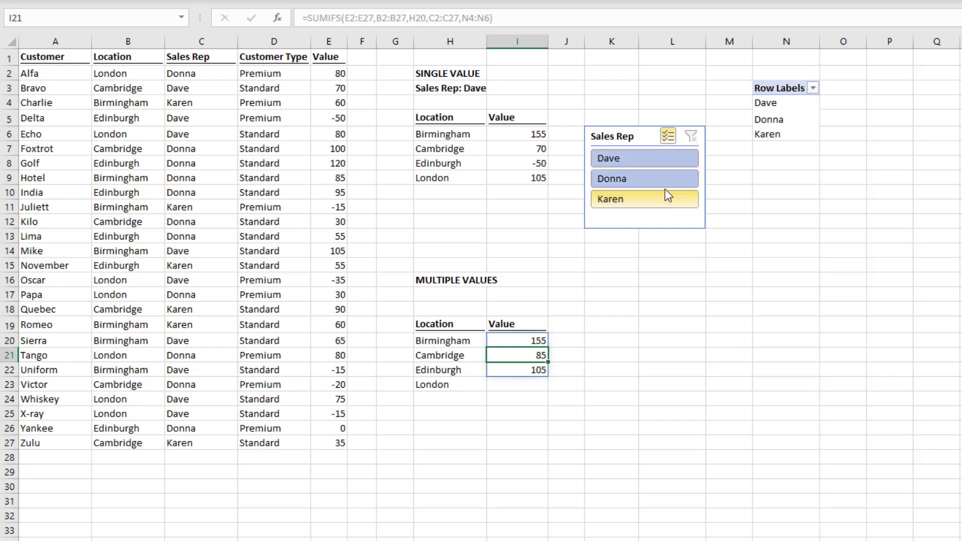
click(660, 176)
click(653, 153)
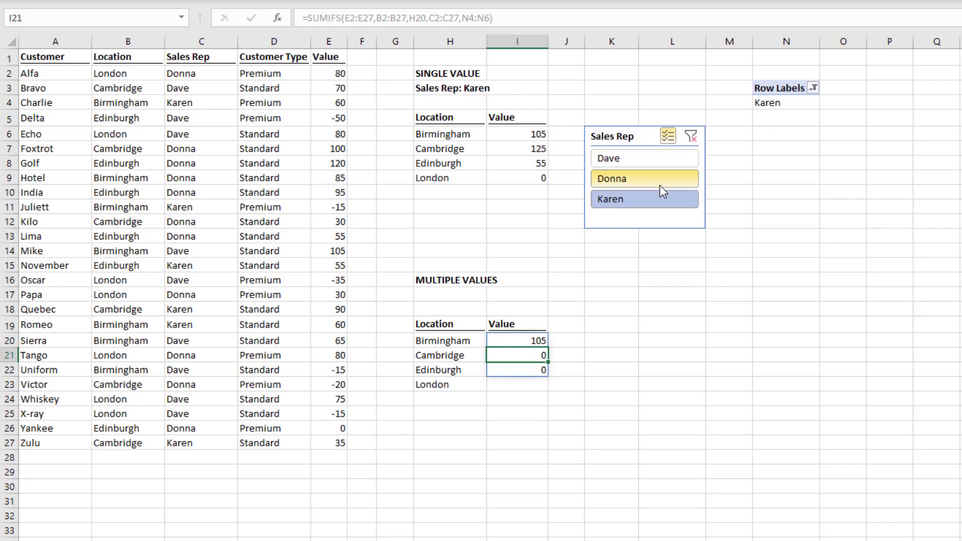
Step: Wrap the SUMIFS formula in I20 in a SUM function to return a single total
click(537, 338)
click(308, 19)
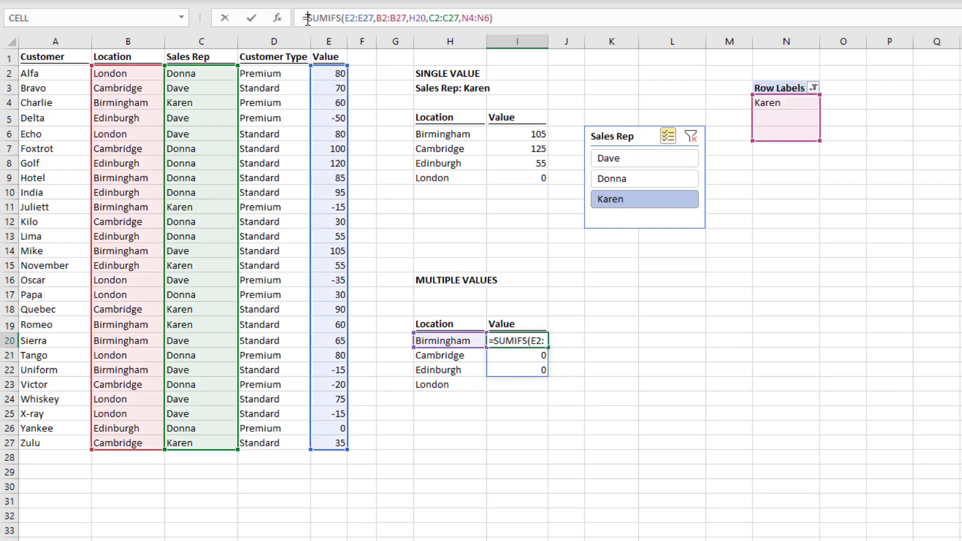
text(SUM()
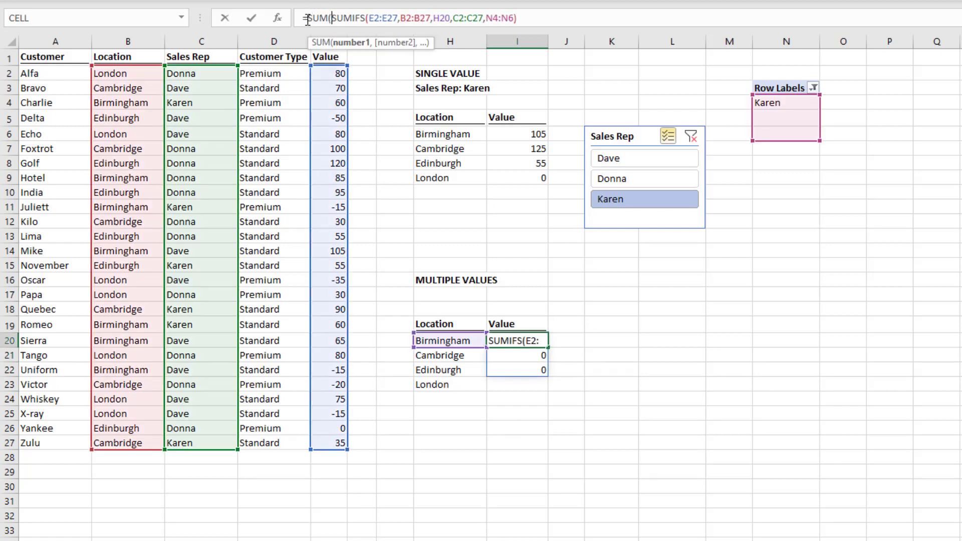
click(578, 20)
text())
key(Return)
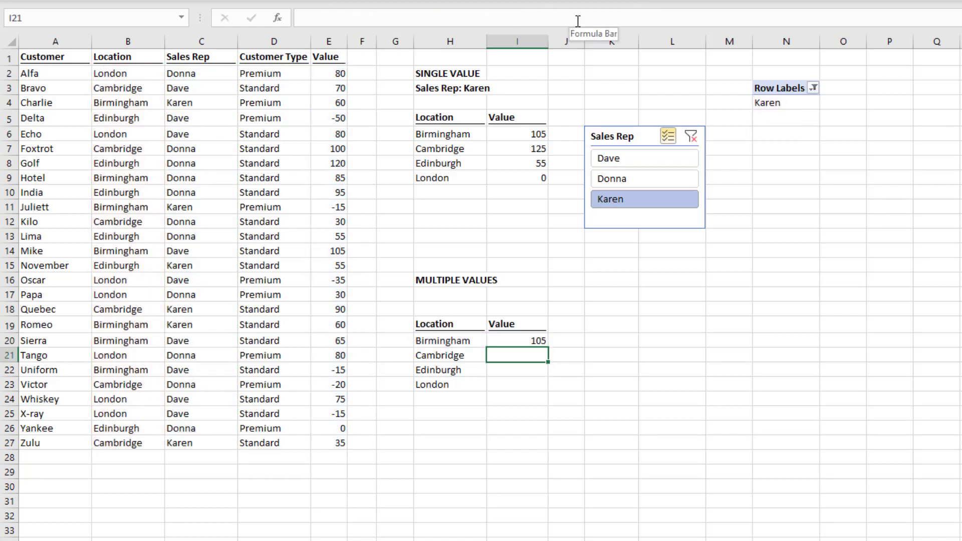
Step: Toggle different rep combinations in the slicer to test the I20 total, ending with only the first rep selected
click(651, 159)
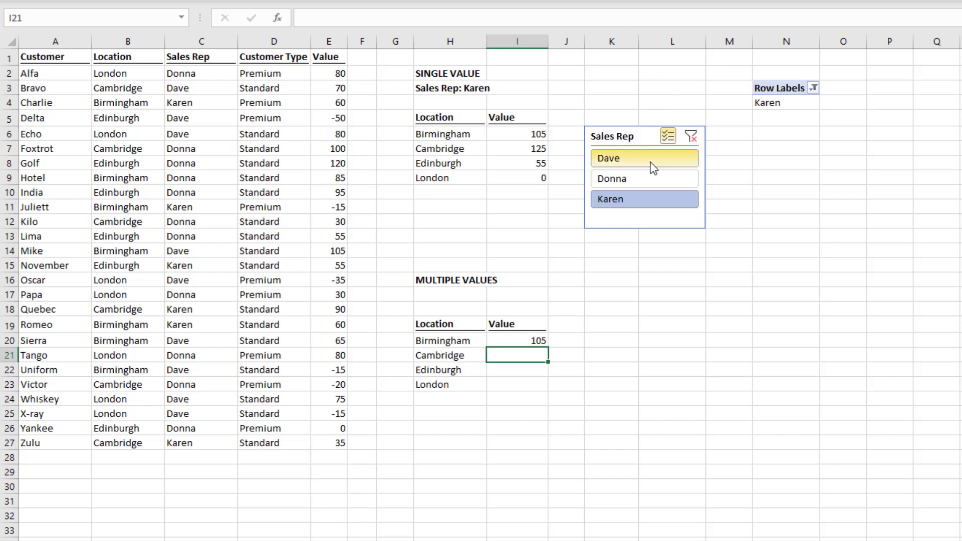
click(650, 178)
click(656, 202)
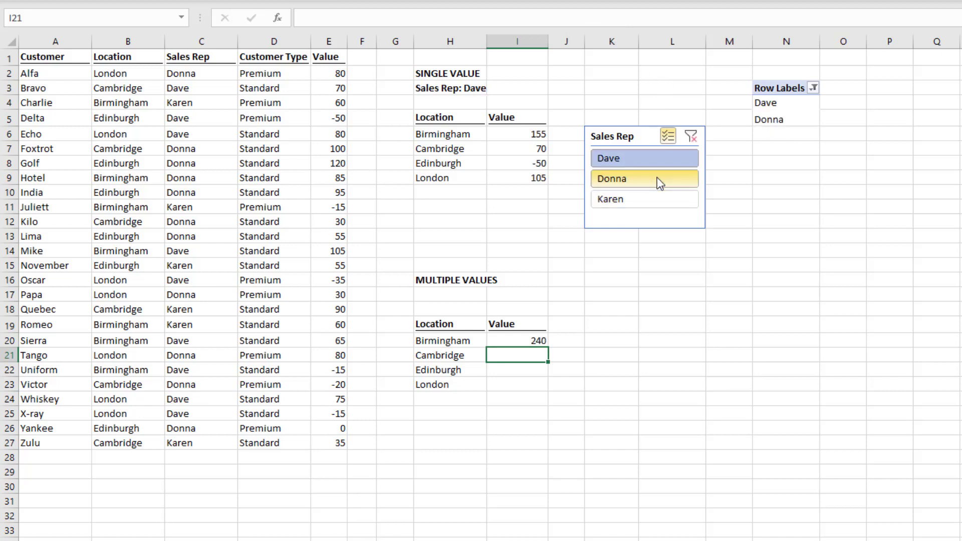
click(656, 177)
click(658, 157)
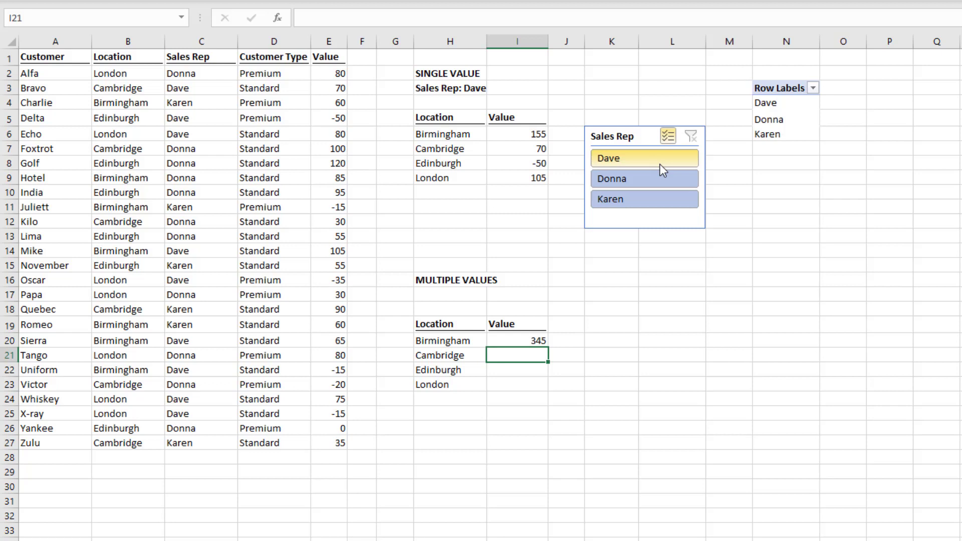
click(660, 178)
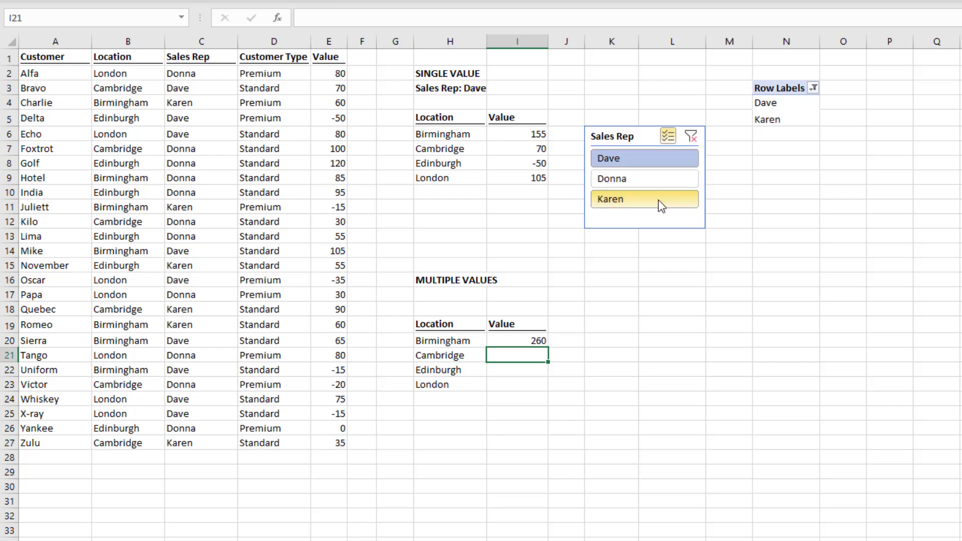
click(659, 201)
Step: Make the ranges in the I20 formula absolute, lock only the column of the location reference as $H20, and fill the formula down to I23
click(532, 341)
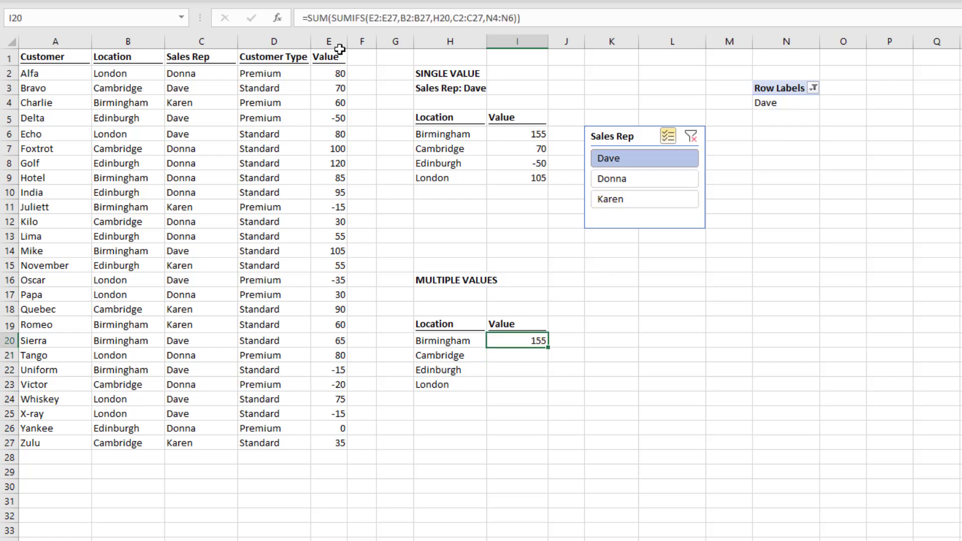
drag(370, 19, 513, 19)
key(F4)
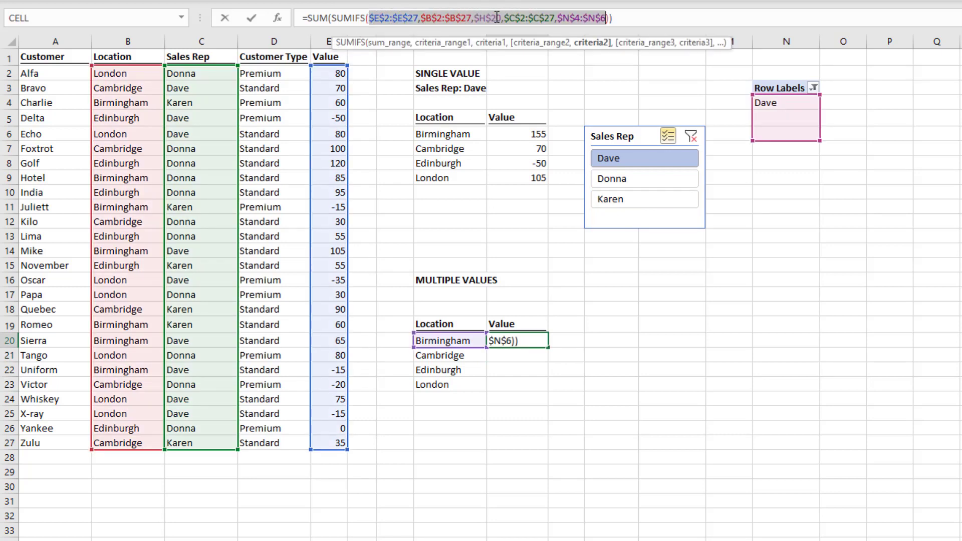
click(491, 18)
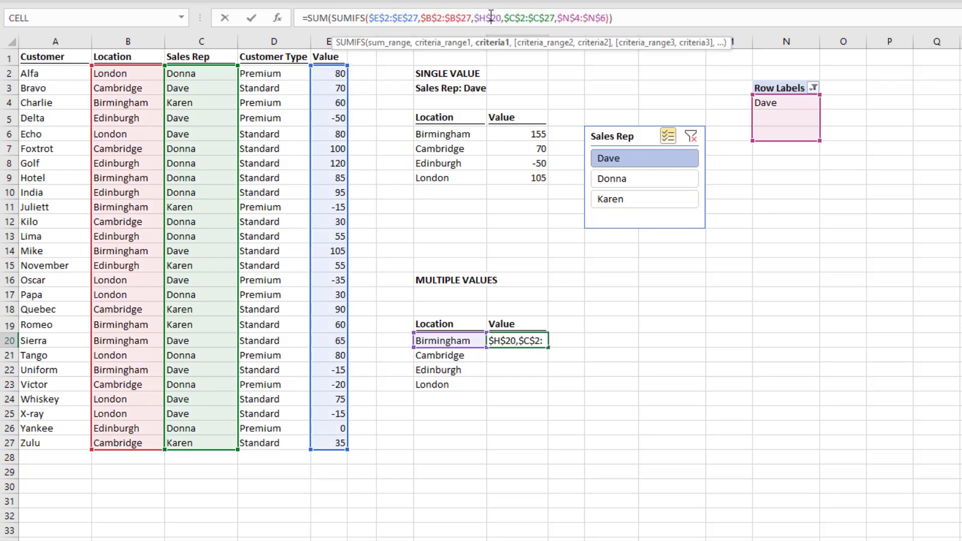
key(F4)
key(F4)
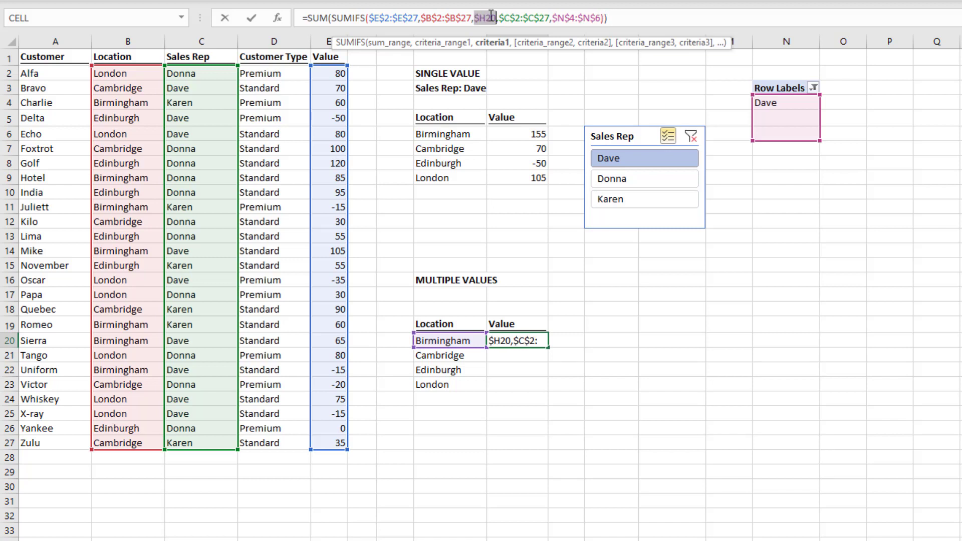
key(Return)
click(531, 338)
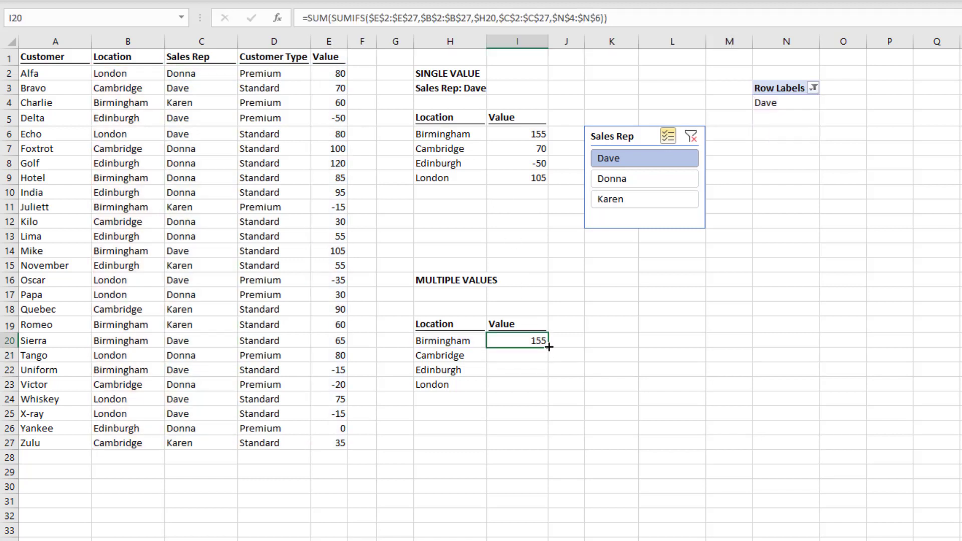
drag(549, 347, 538, 389)
click(535, 385)
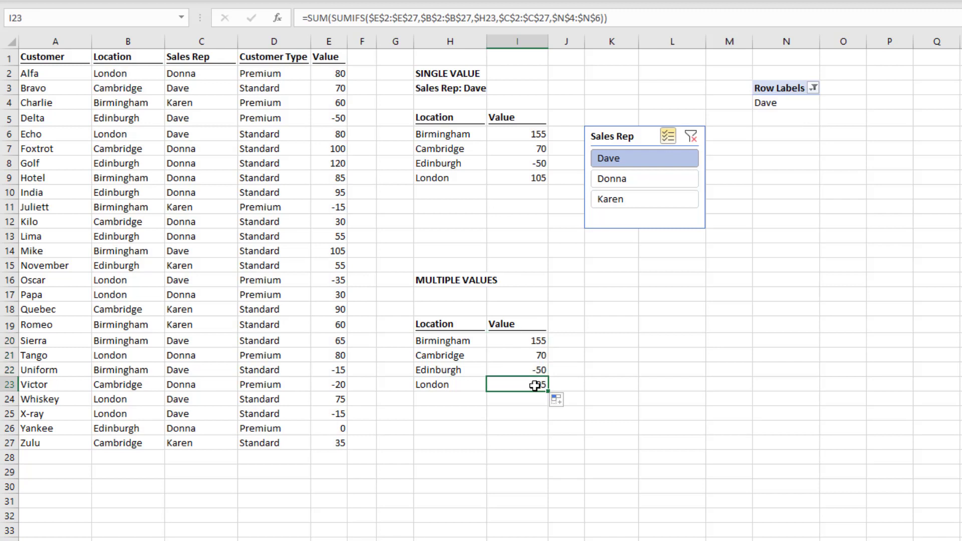
Step: Toggle rep combinations in the slicer to test the filled totals in I20:I23, ending with only the first rep selected
click(623, 176)
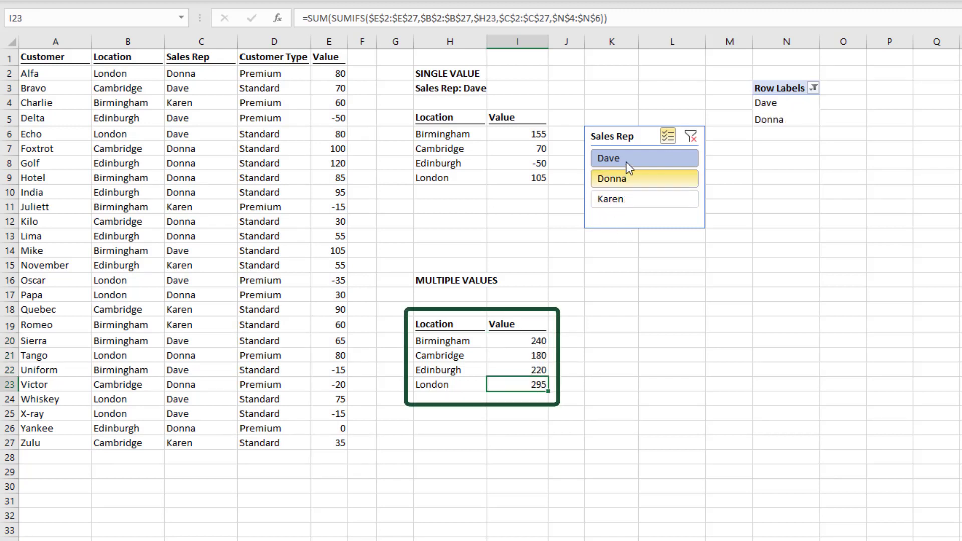
click(628, 158)
click(642, 201)
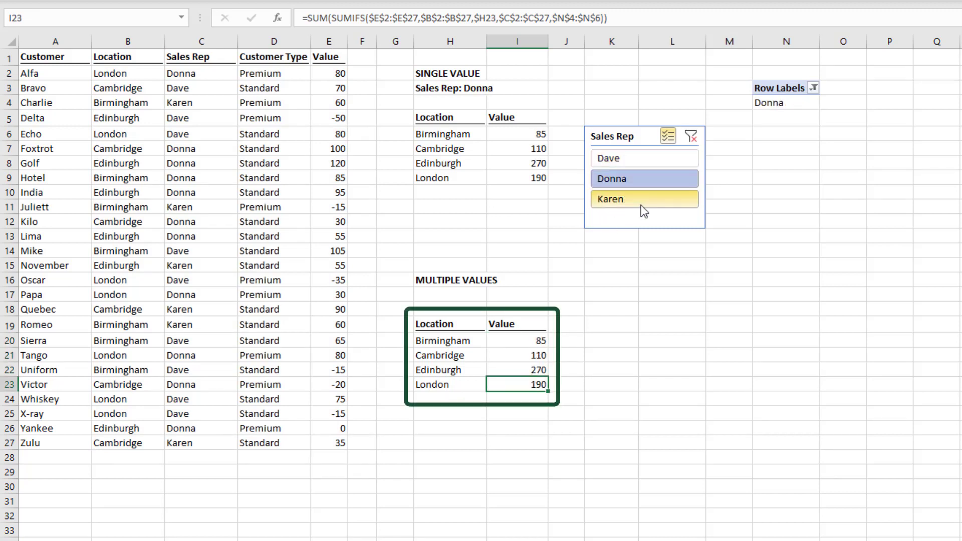
click(648, 164)
click(648, 178)
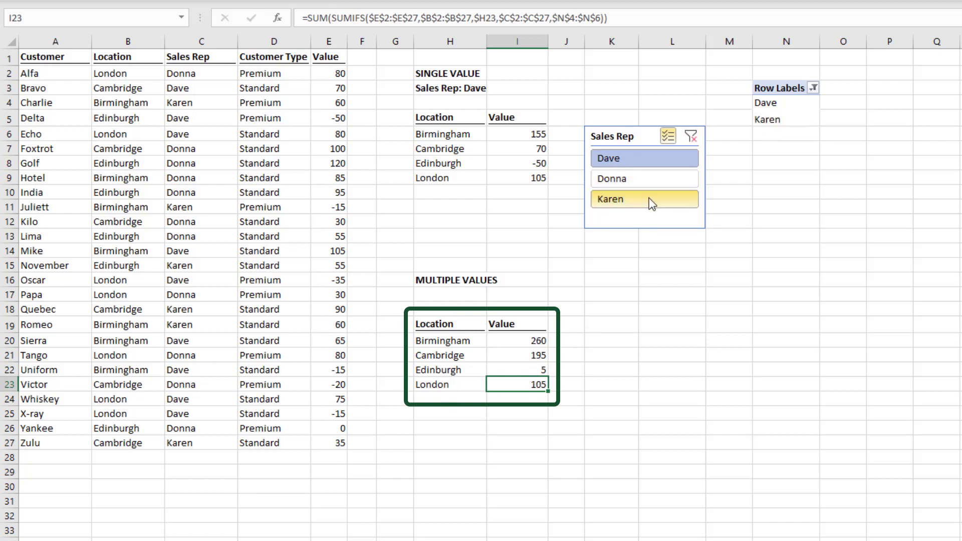
click(649, 199)
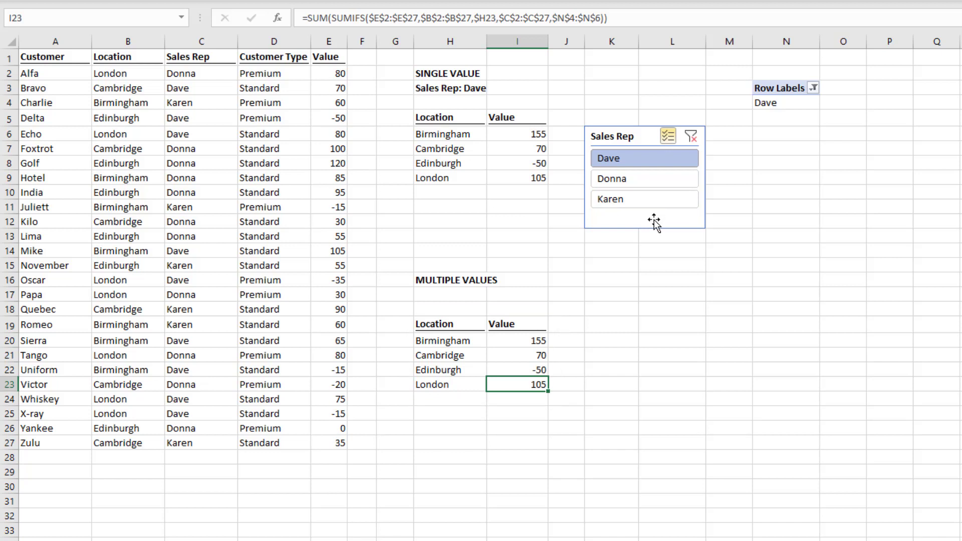
Step: Re-enter the SUM(SUMIFS) formula in I20 as a legacy array formula and fill it down to I23
click(527, 339)
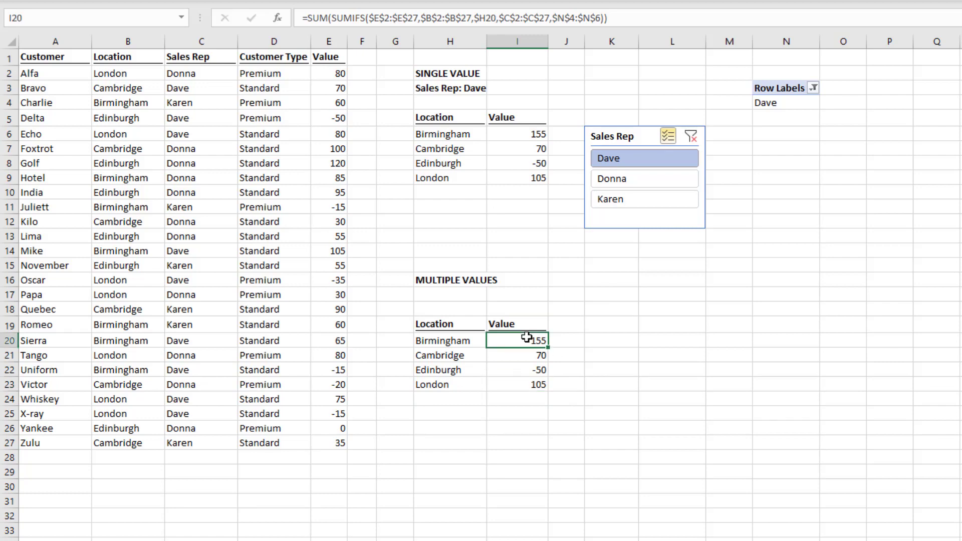
click(494, 19)
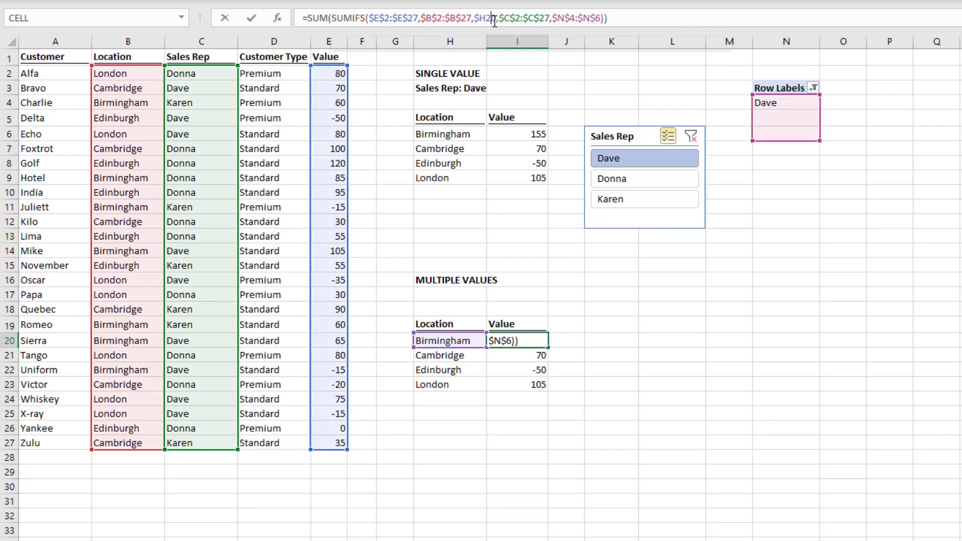
key(ctrl+shift+Return)
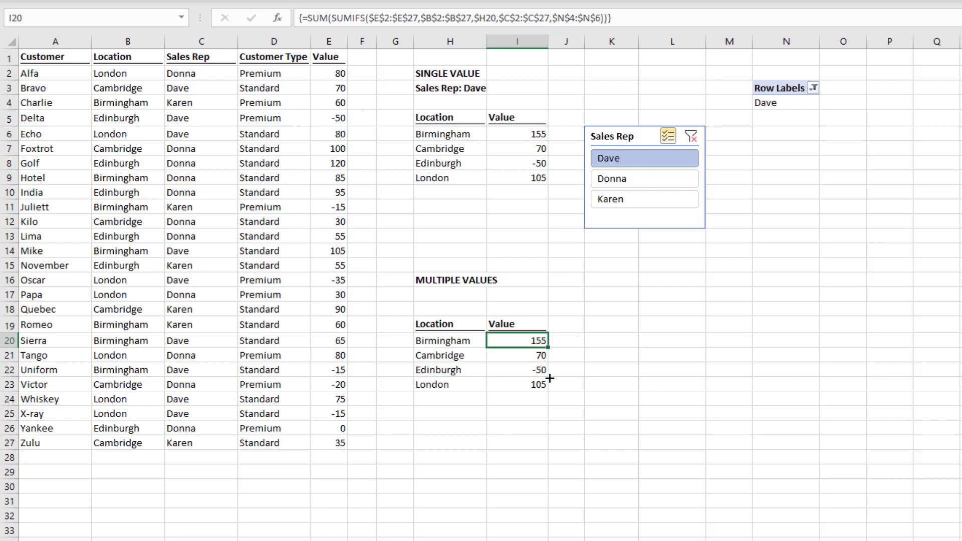
drag(550, 378, 550, 392)
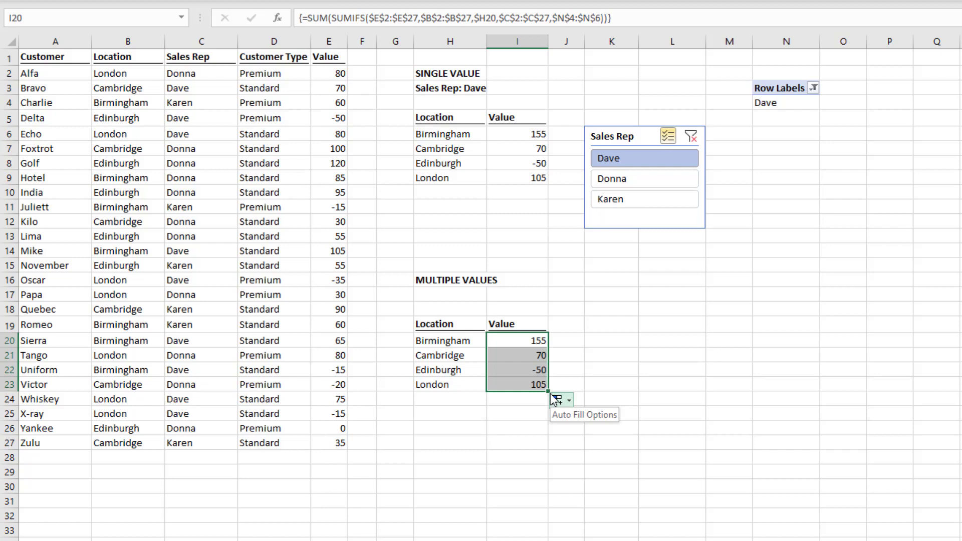
Step: Add the other reps in the slicer and remove selections again to check the array formulas, leaving only the third rep selected
click(630, 181)
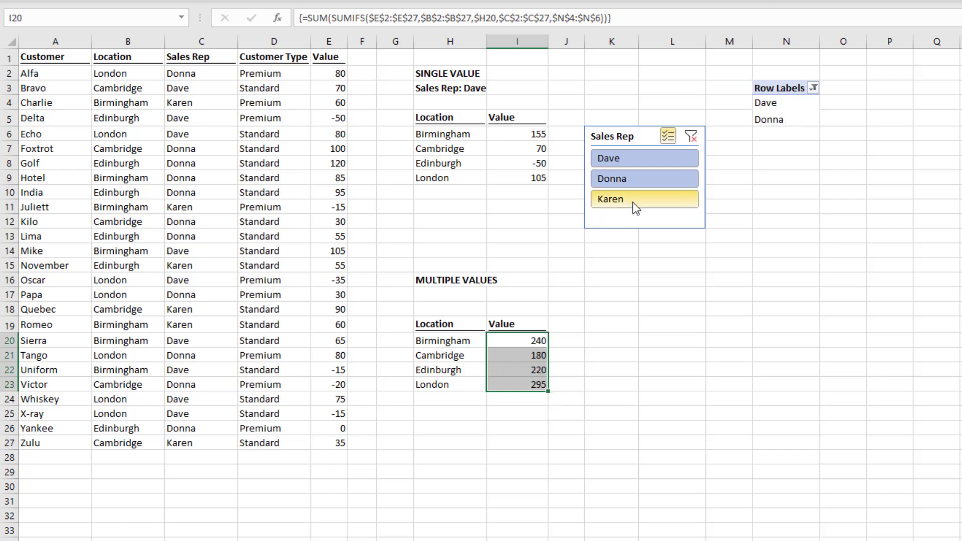
click(635, 207)
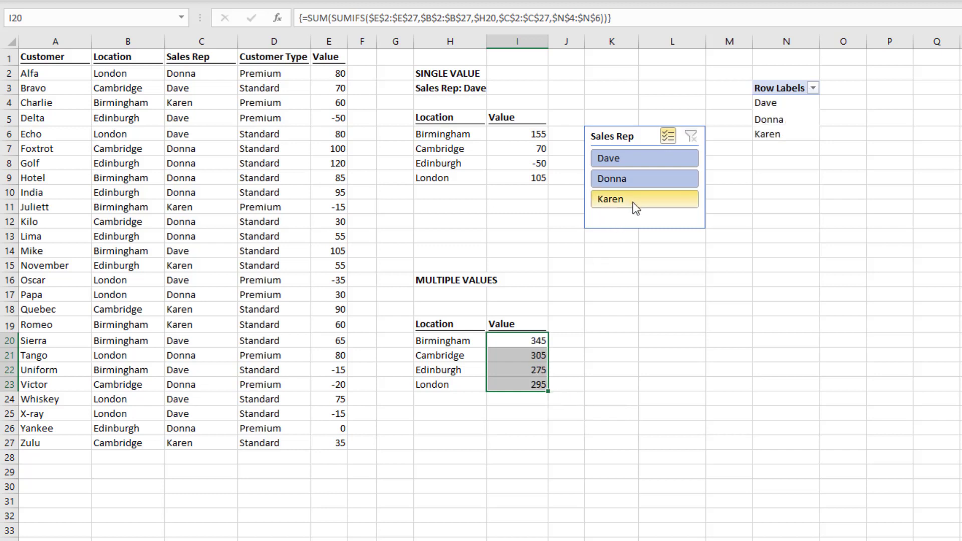
click(638, 156)
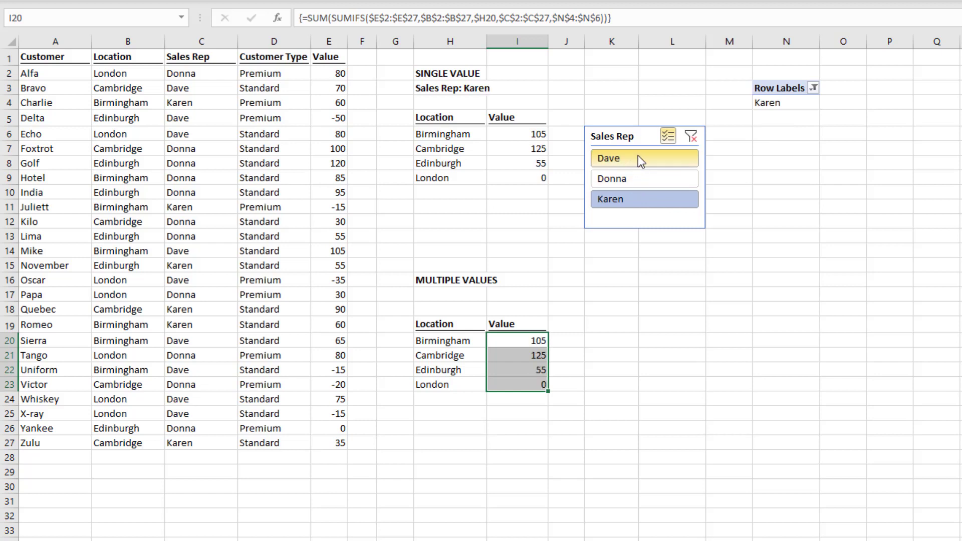
Step: Replace SUM with SUMPRODUCT around the SUMIFS in I20 and enter it as a normal formula
click(540, 340)
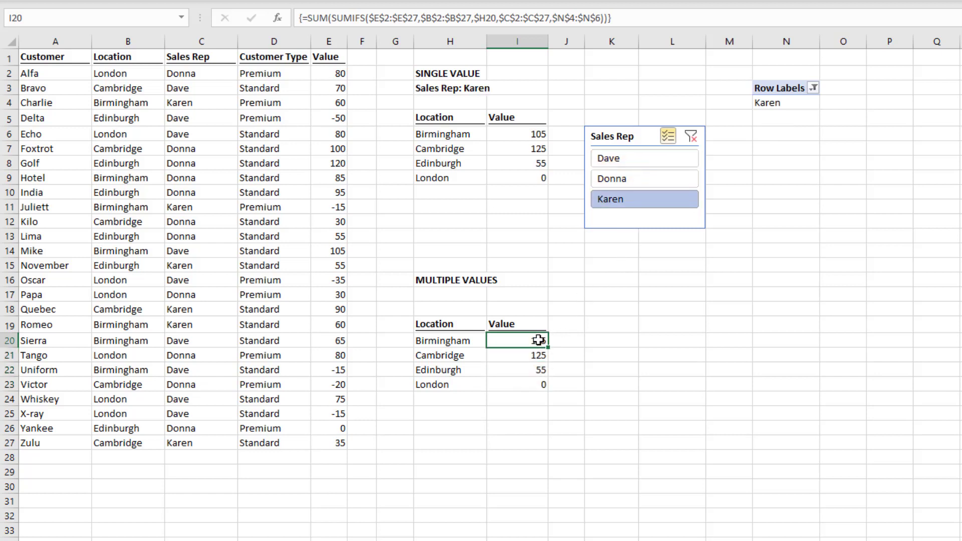
click(333, 18)
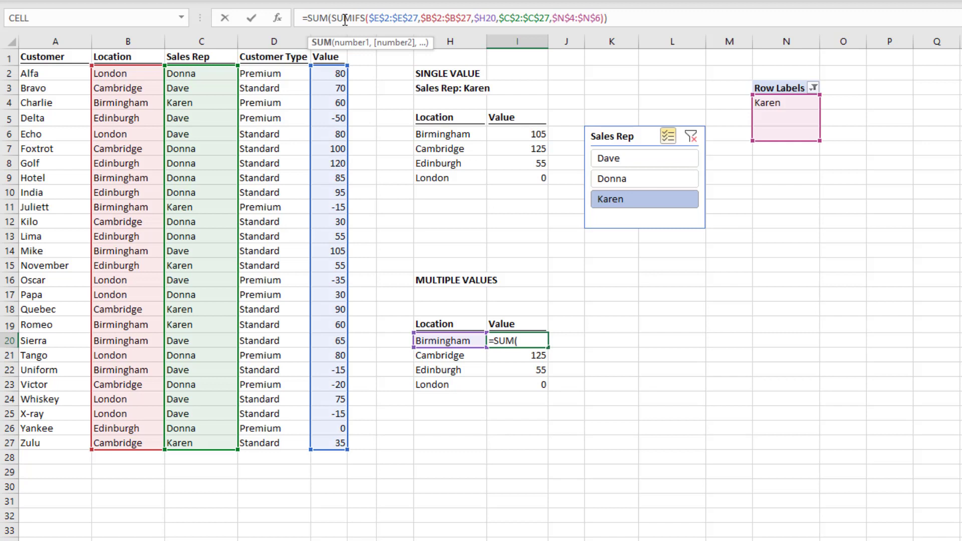
text(PRODUC)
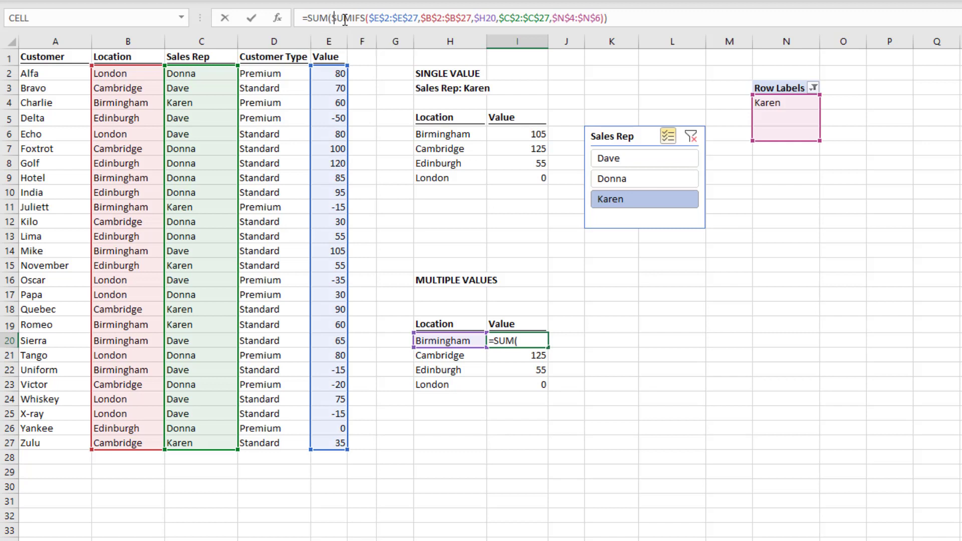
text(T)
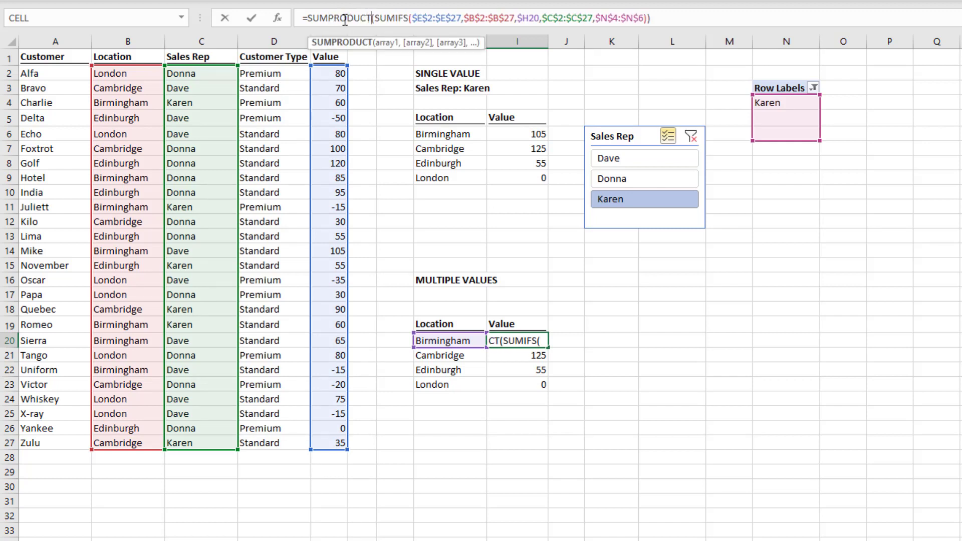
key(Return)
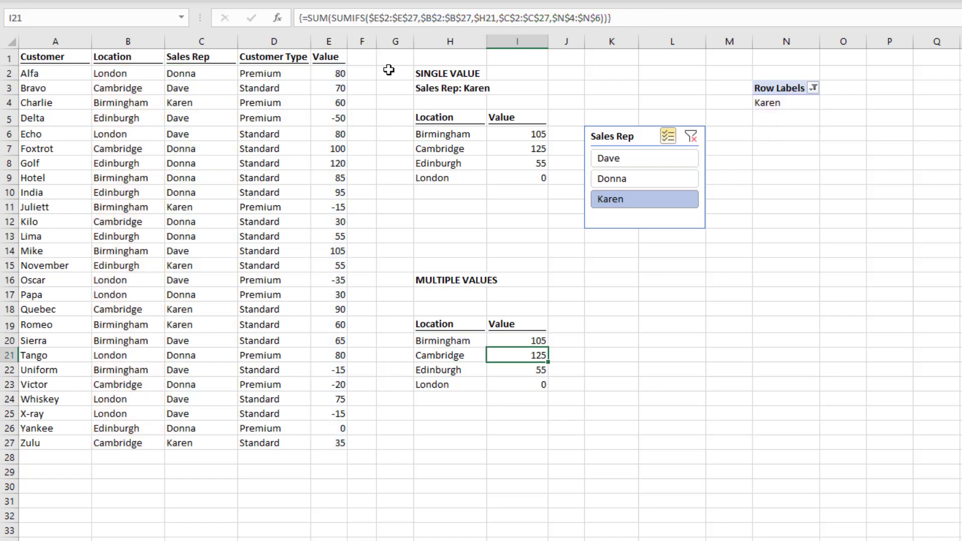
Step: Fill the SUMPRODUCT formula from I20 down to I23 and select all three reps in the slicer
click(534, 340)
drag(547, 346, 551, 393)
click(654, 158)
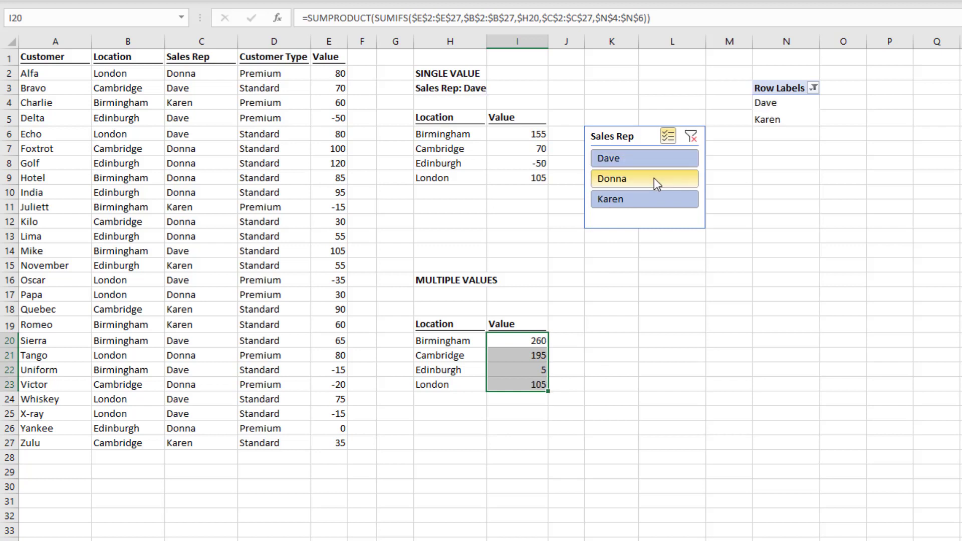
click(654, 180)
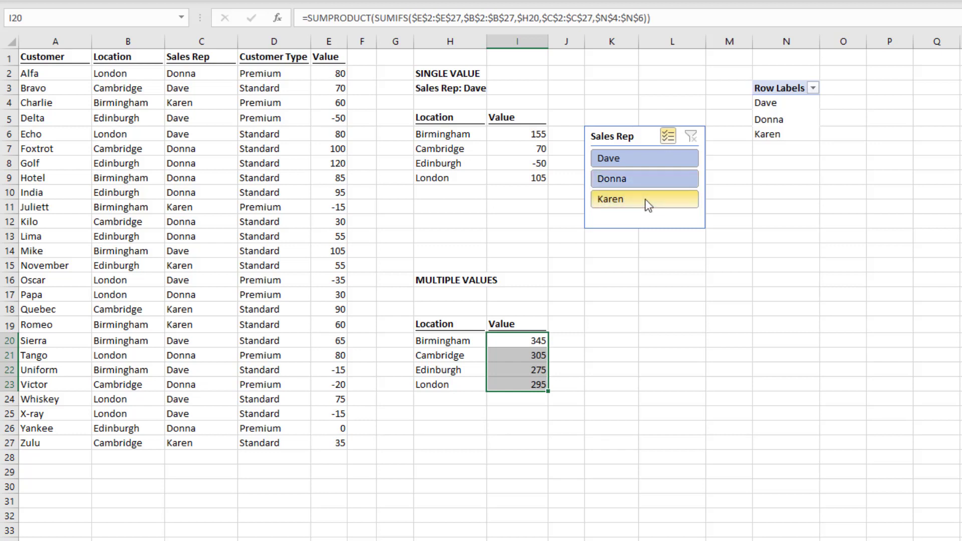
Step: Enter the dynamic label formula ="Sales Rep: "&TEXTJOIN(", ",TRUE,N4:N6) in H17
click(439, 293)
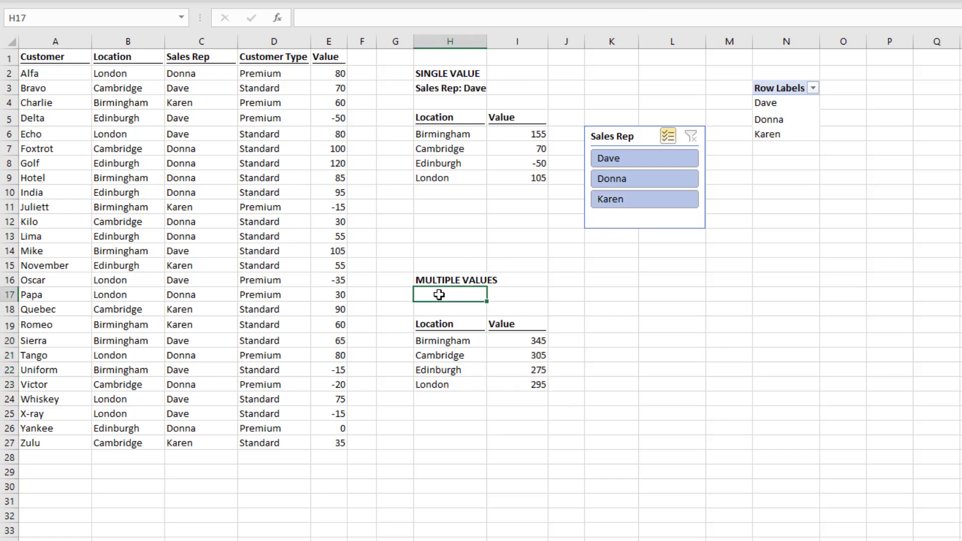
click(359, 19)
text(="Sales Rep)
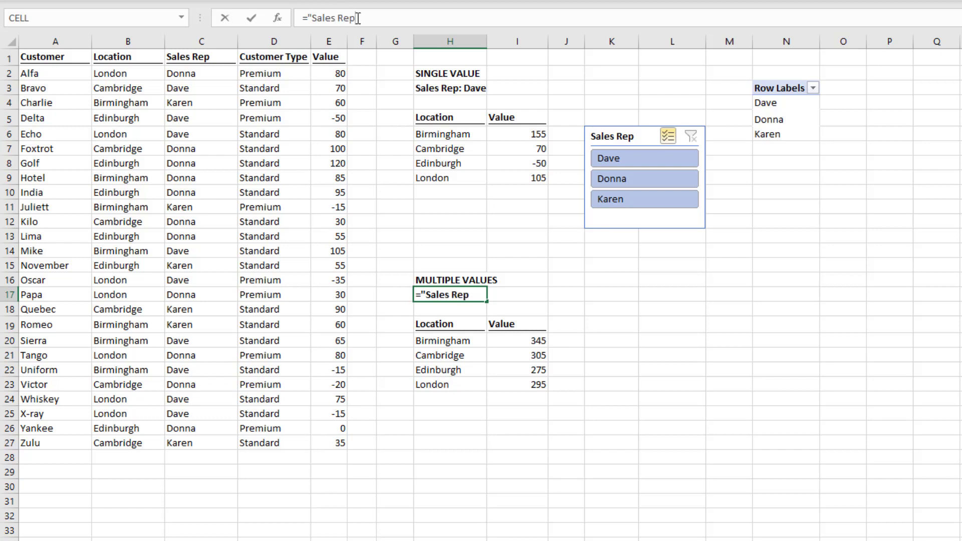
text(: "&TEXT)
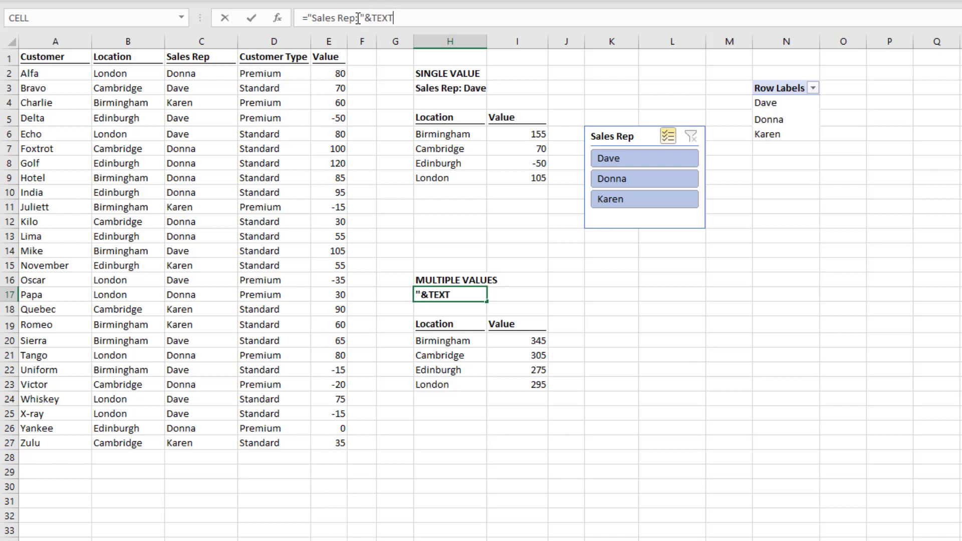
text(JOIN()
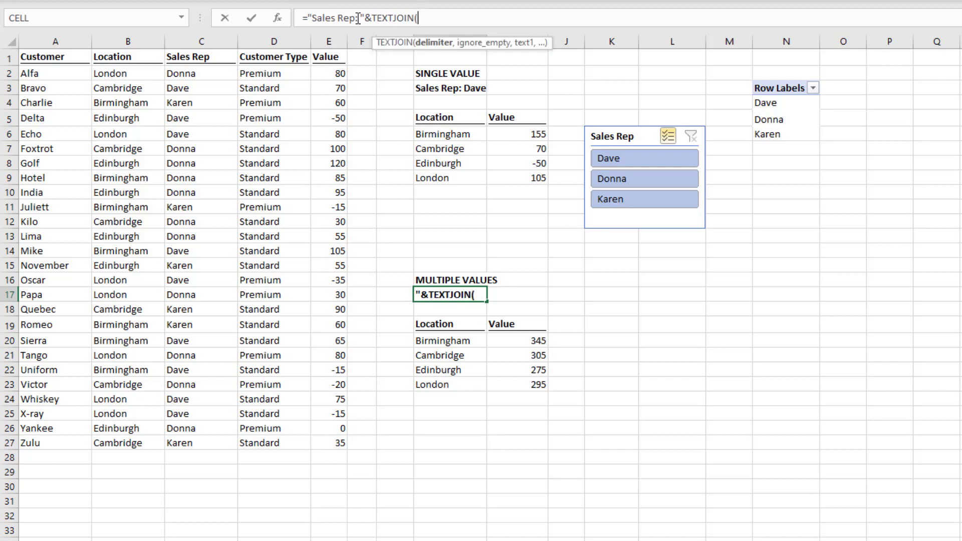
text(", ")
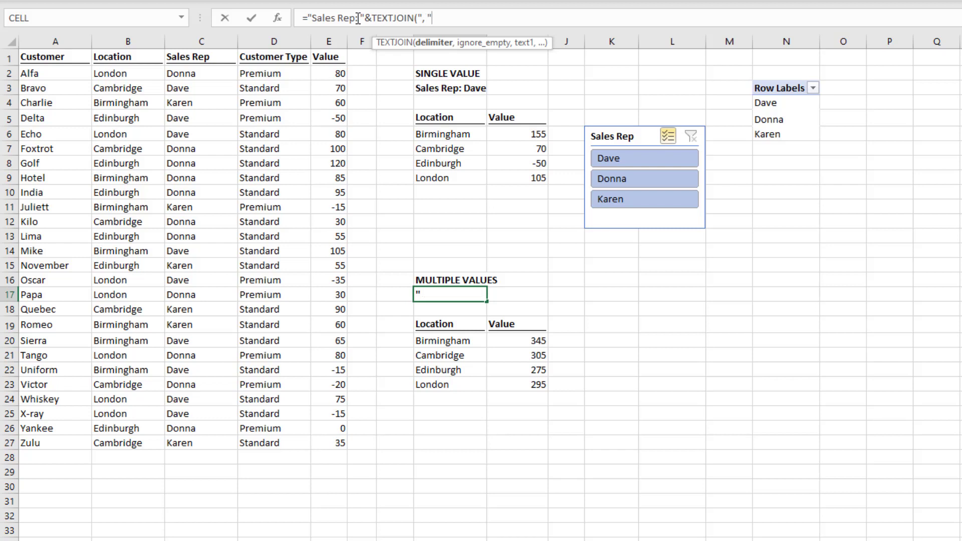
text(,)
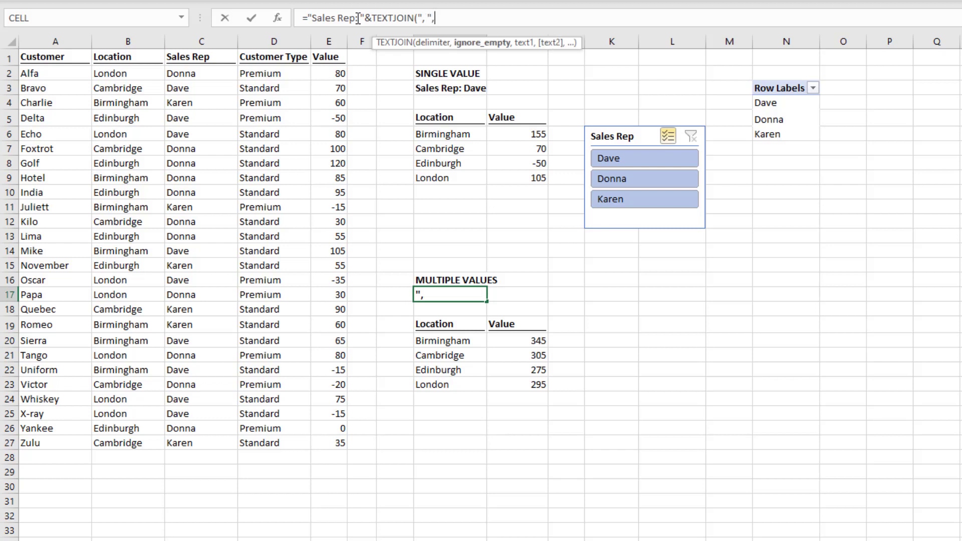
text(TRUE,)
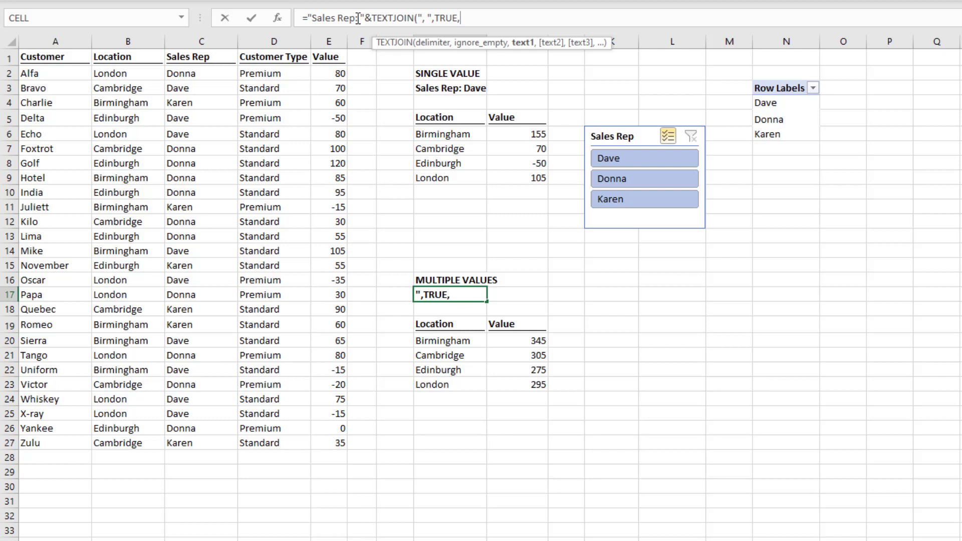
drag(782, 105, 787, 135)
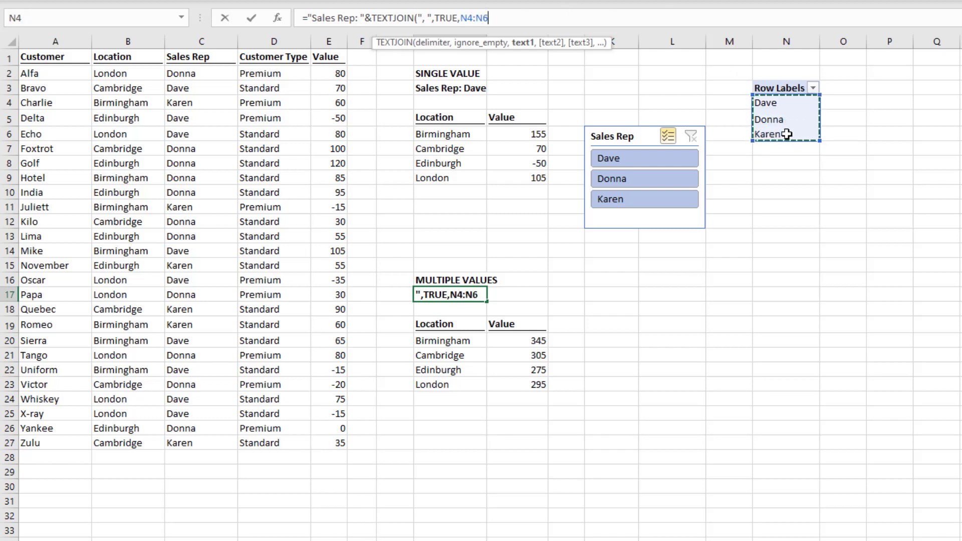
text())
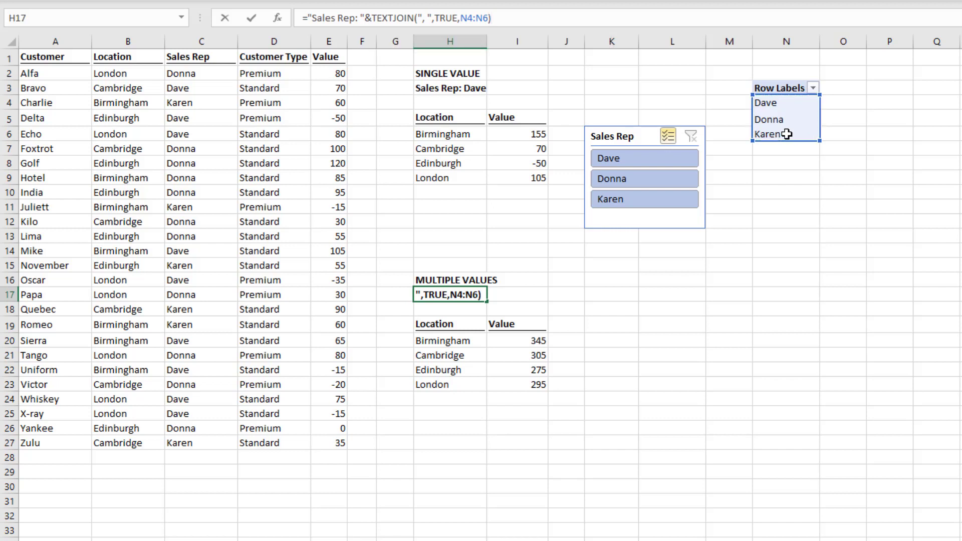
key(Return)
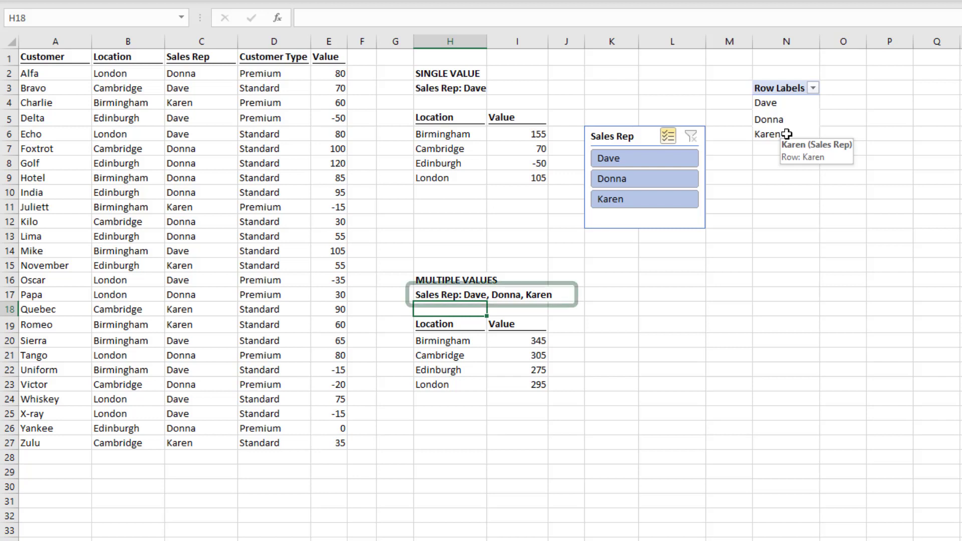
Step: Toggle different sales reps off and on in the slicer to check that the dynamic label and values update
click(671, 161)
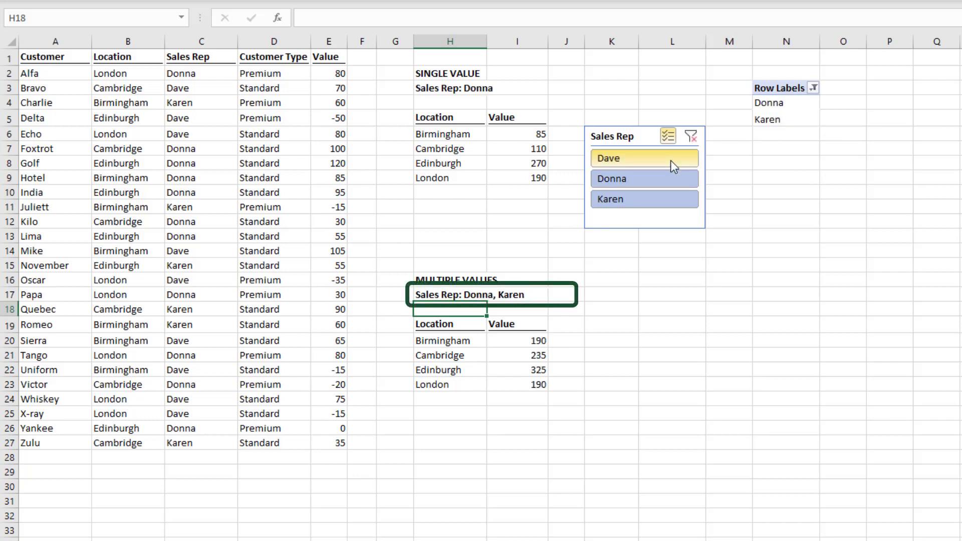
click(672, 182)
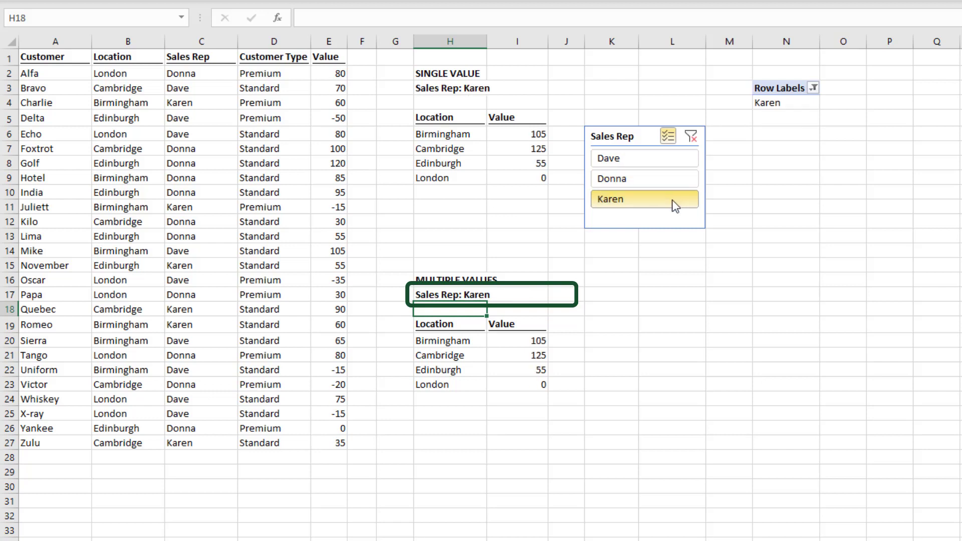
click(672, 203)
click(672, 180)
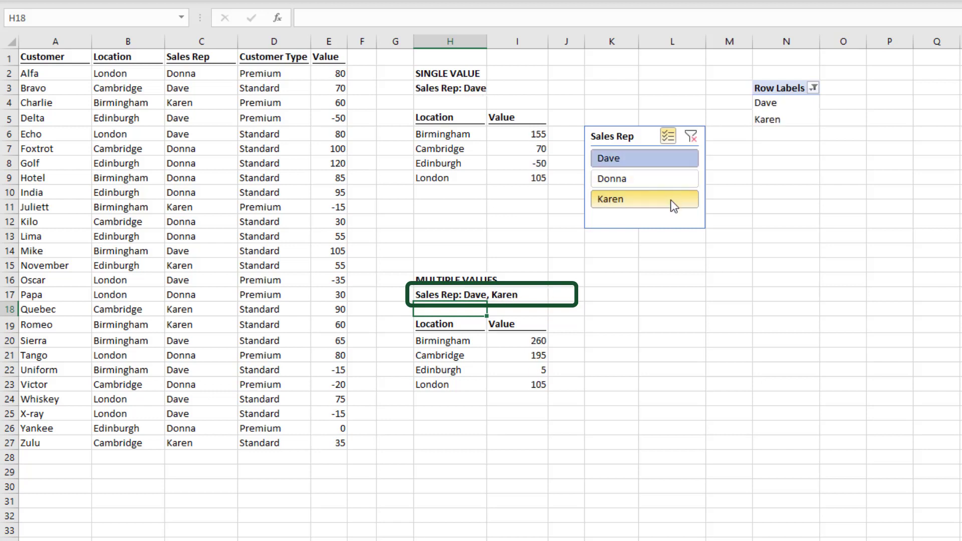
click(677, 204)
click(661, 188)
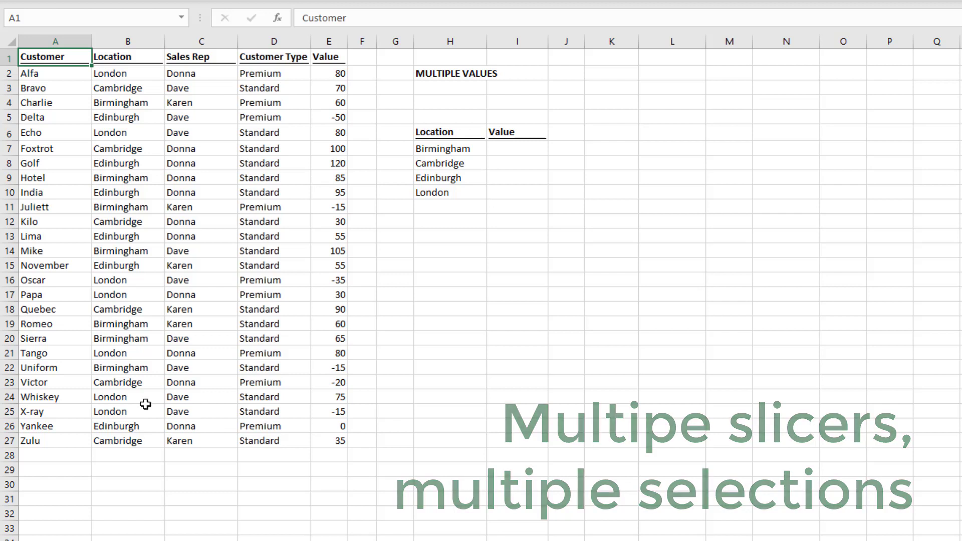
Step: Create a PivotTable from A1:E27 of the SUMIFS Multiple Criteria Slicer sheet, placed on the existing worksheet at N3
drag(64, 59, 332, 441)
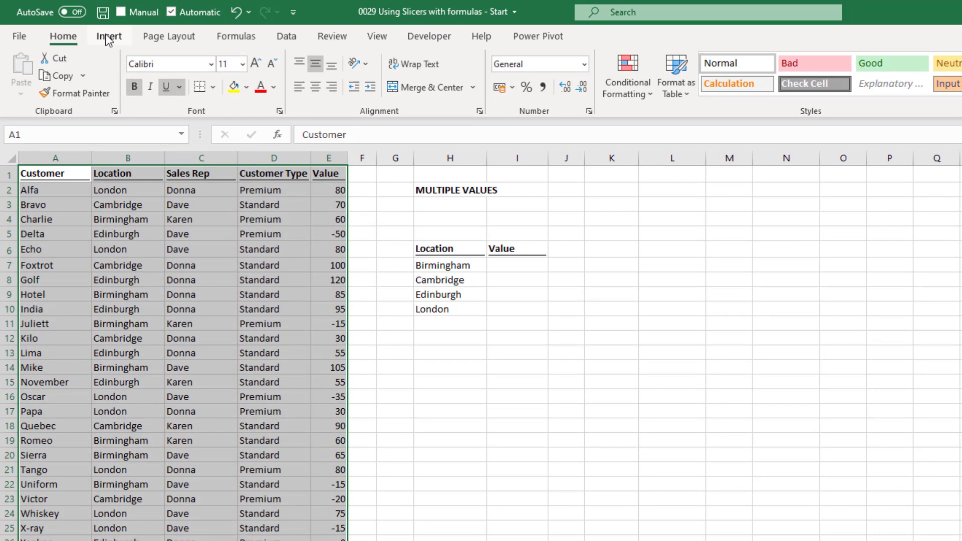
click(108, 40)
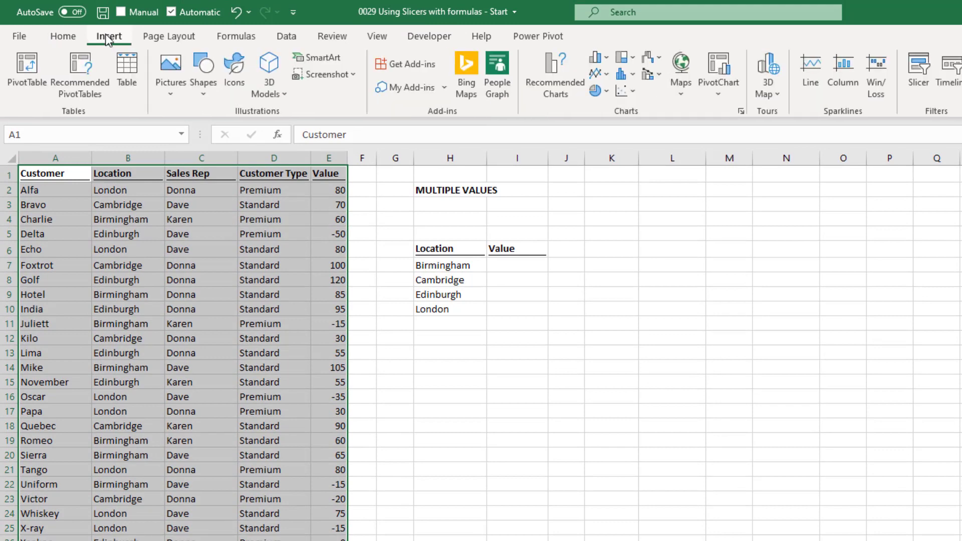
click(23, 67)
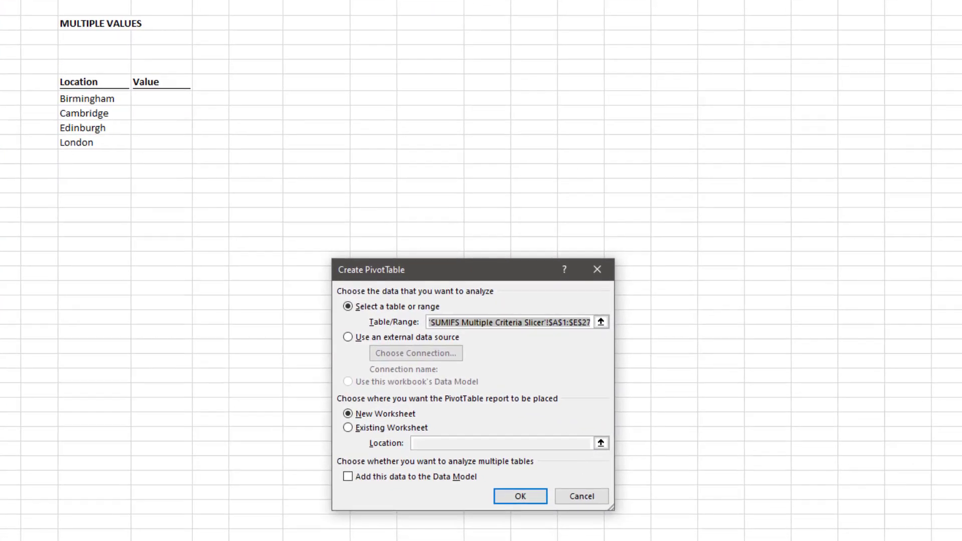
click(546, 513)
click(369, 430)
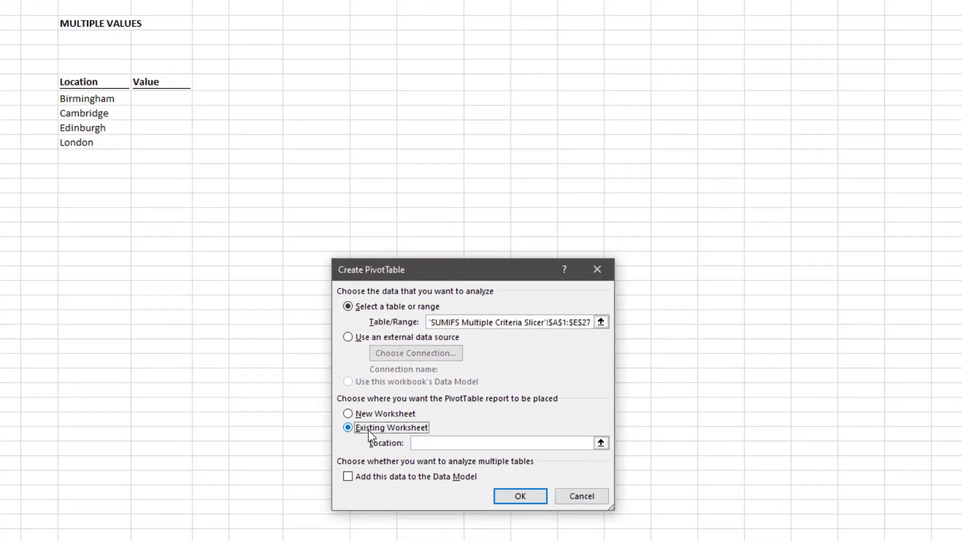
click(603, 446)
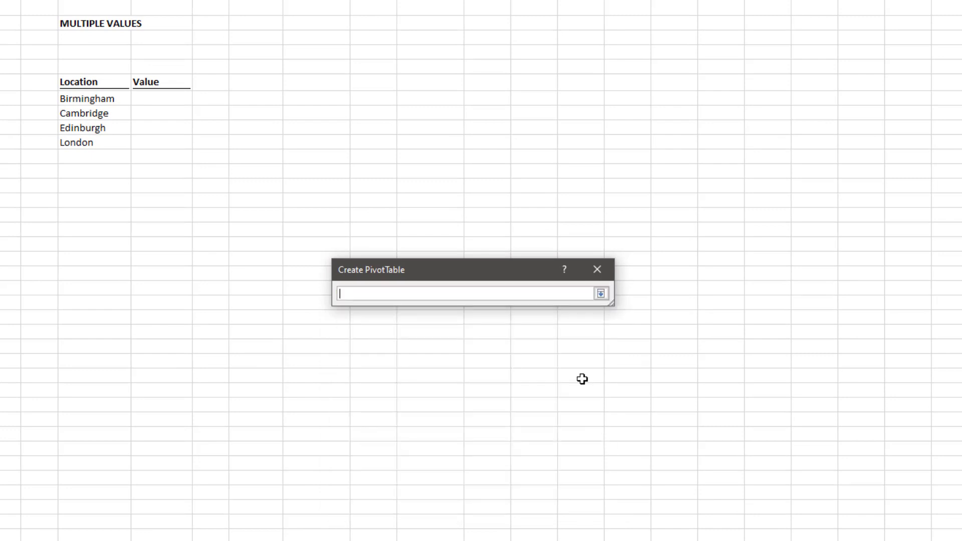
click(431, 38)
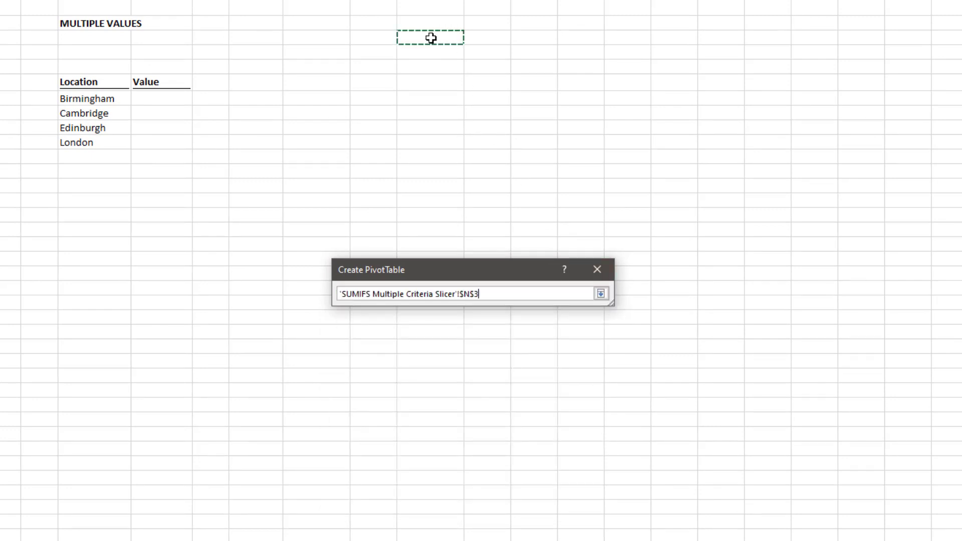
click(601, 294)
click(529, 498)
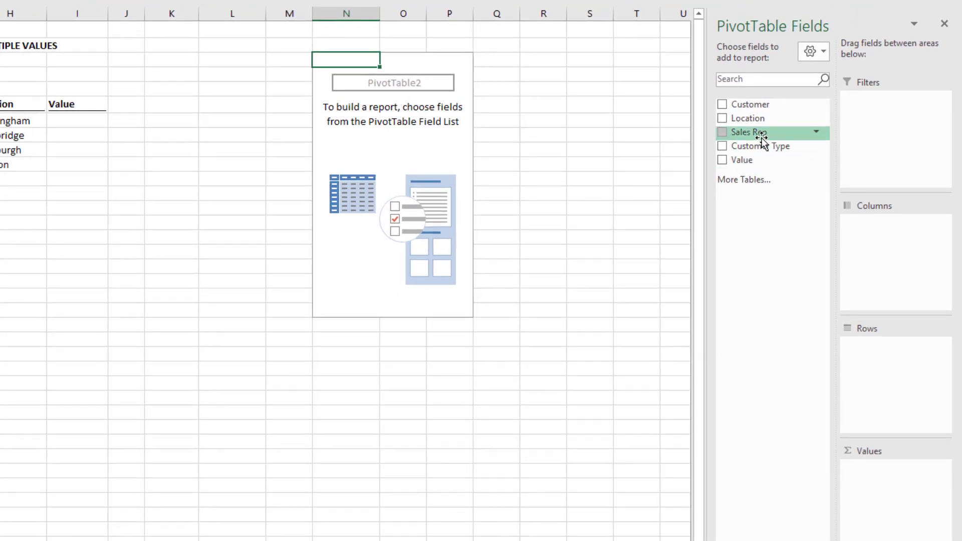
Step: Add Sales Rep to the PivotTable rows and turn off grand totals for rows and columns
drag(761, 133, 888, 374)
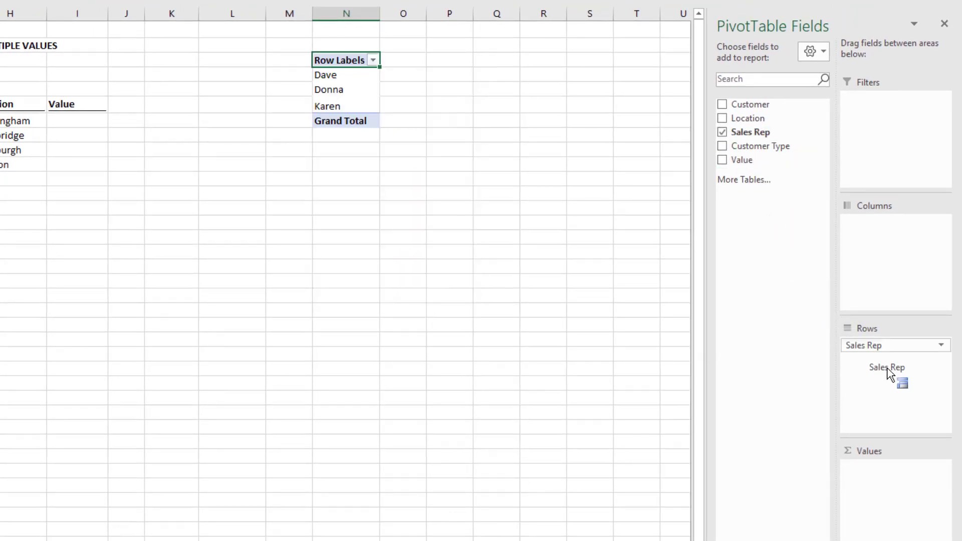
right_click(343, 93)
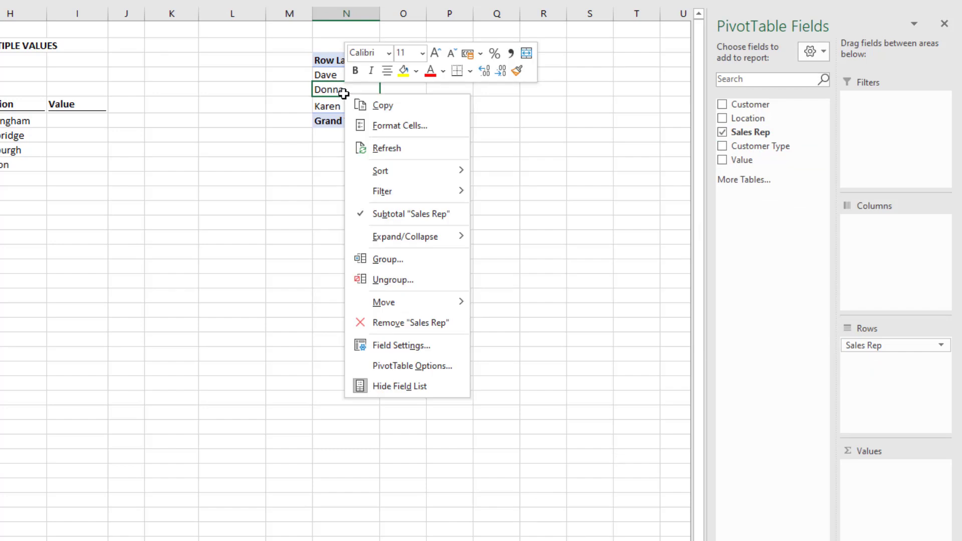
click(403, 365)
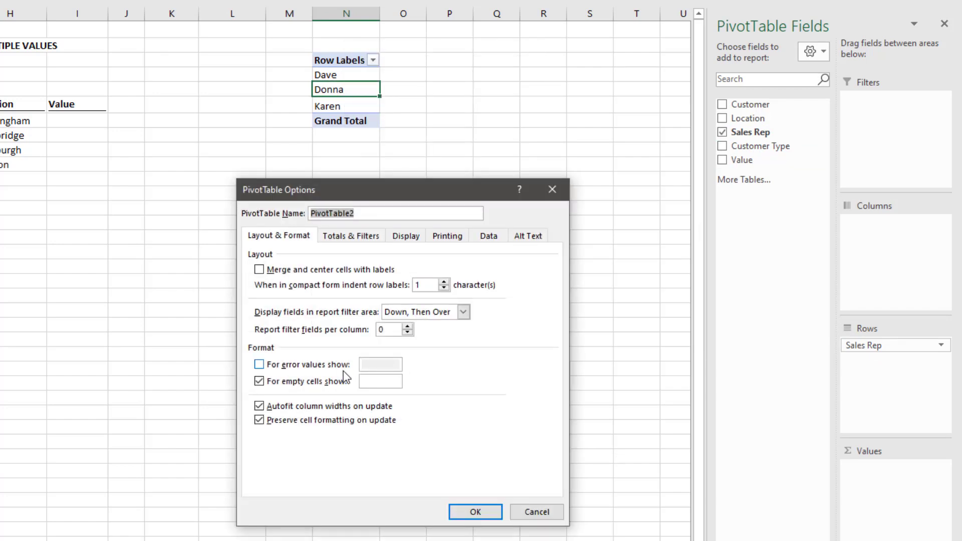
click(330, 237)
click(306, 271)
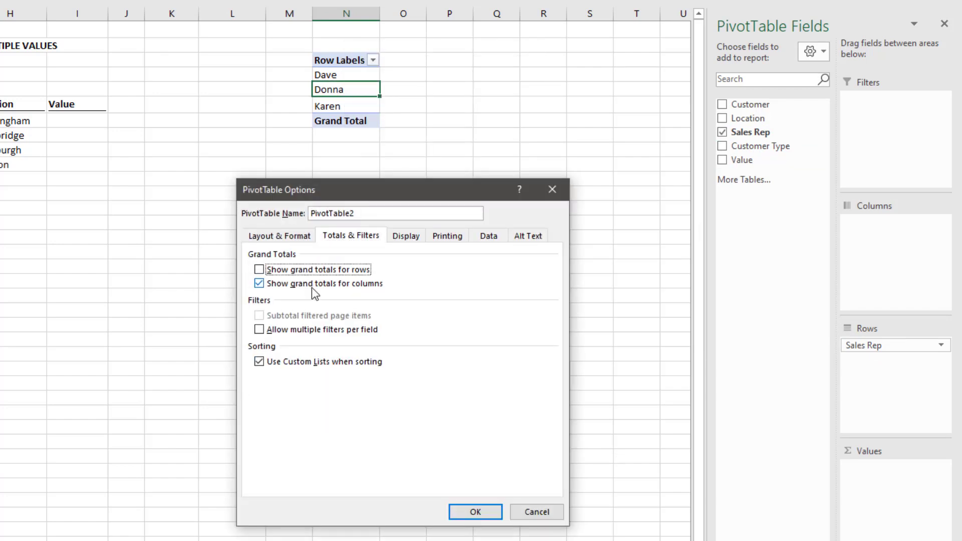
click(312, 284)
click(476, 511)
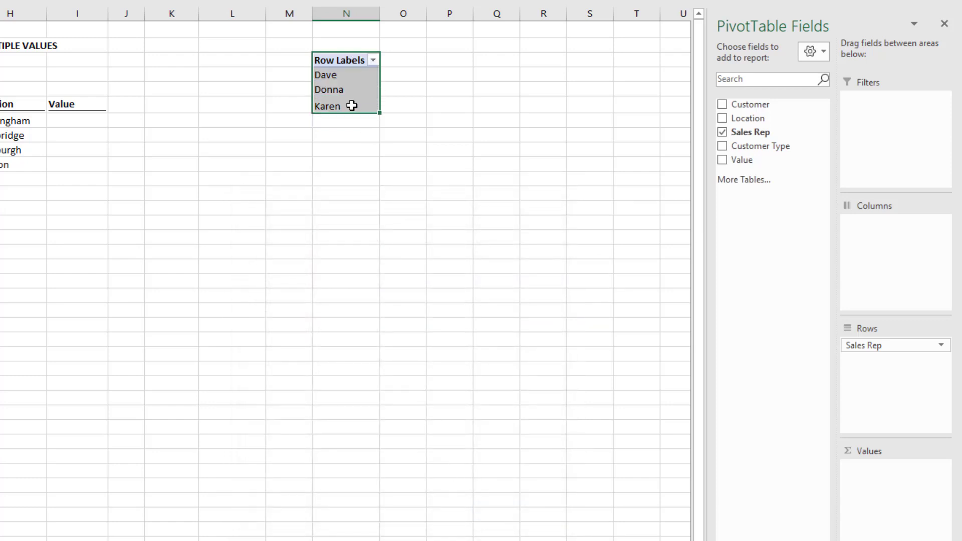
Step: Copy the Sales Rep PivotTable to N11 and replace its row field with Customer Type
key(ctrl+c)
click(348, 179)
key(ctrl+v)
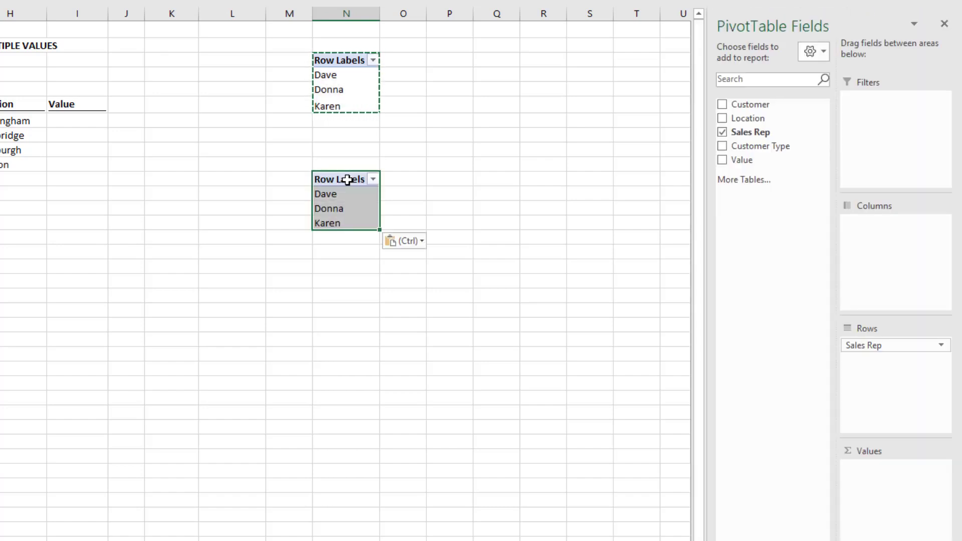
click(346, 181)
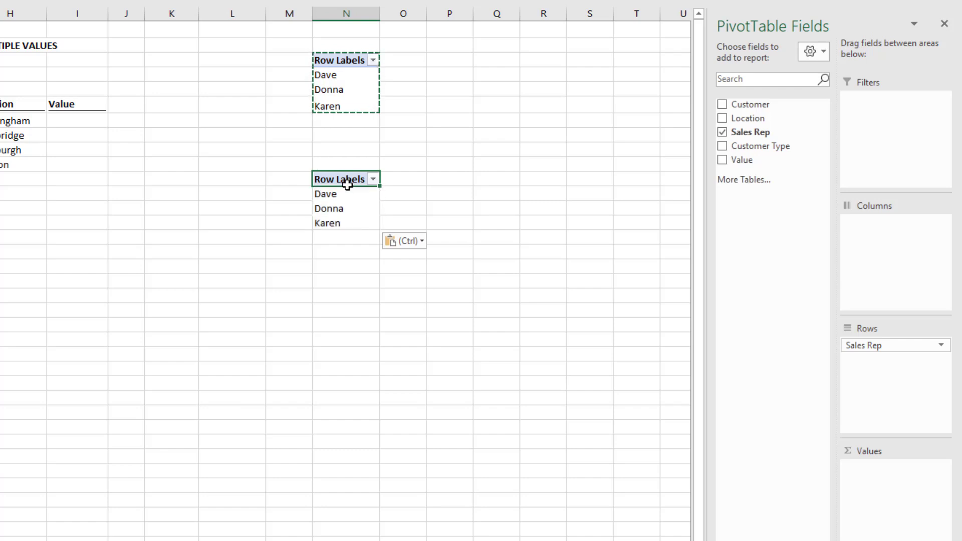
click(348, 194)
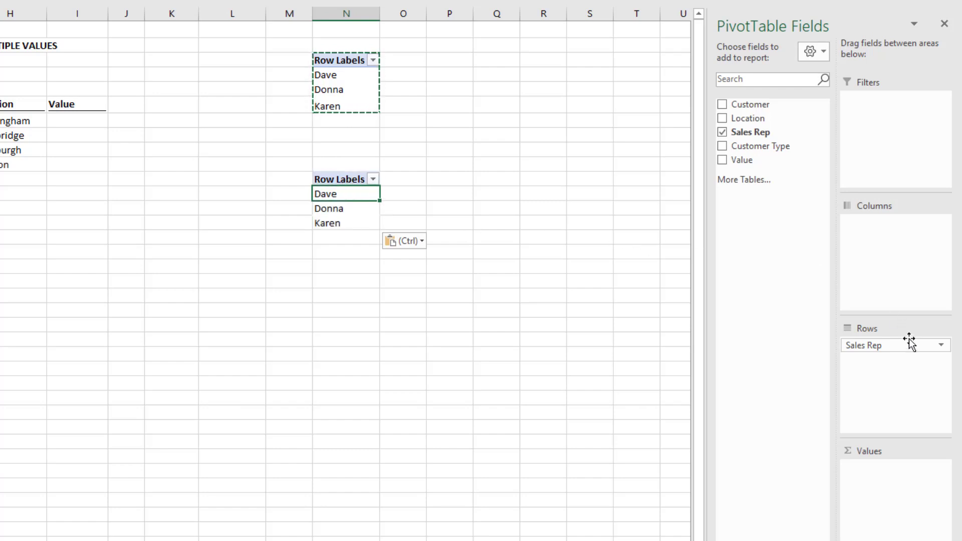
drag(906, 349, 606, 232)
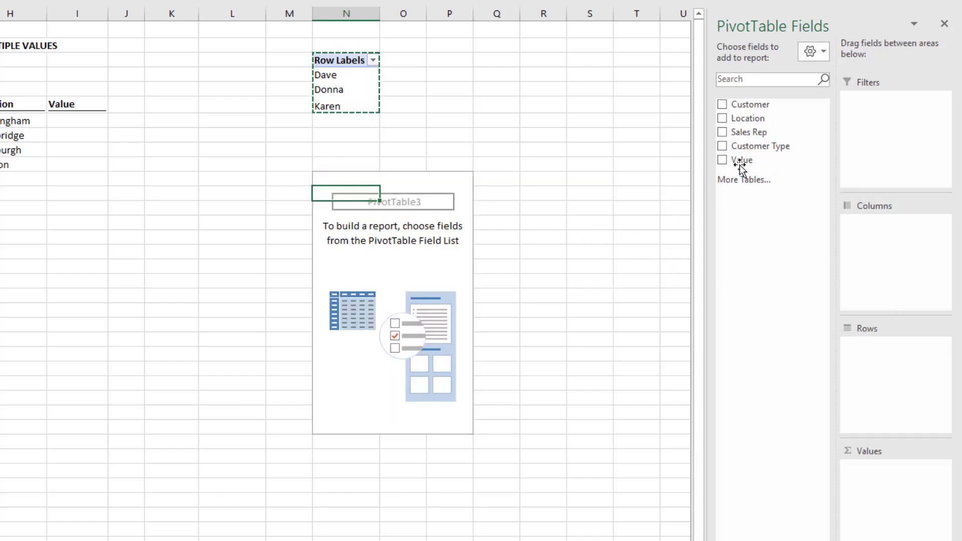
drag(751, 148, 892, 382)
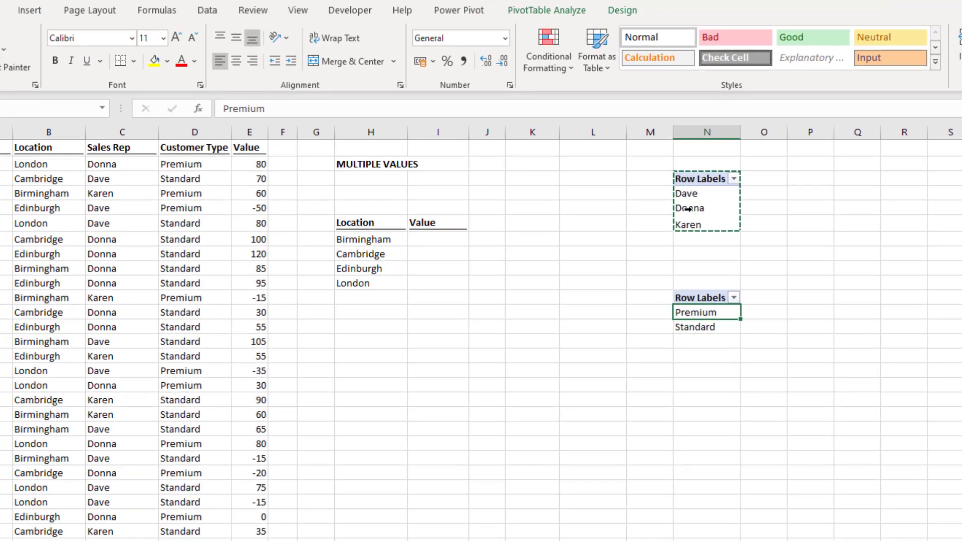
Step: Insert a Sales Rep slicer for the PivotTable at N3, place it beside the Location table and shrink it to about 3.78 by 4.39 cm
click(324, 89)
key(Escape)
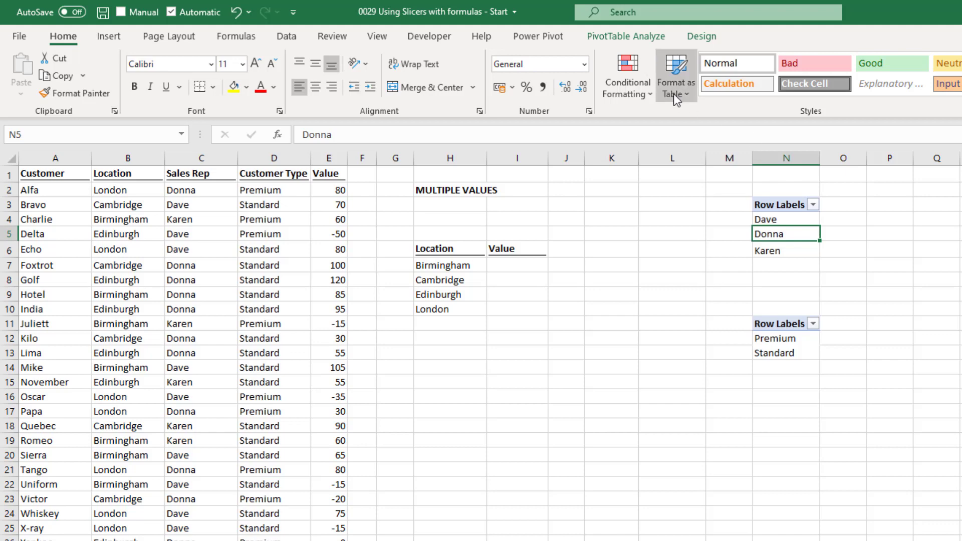
click(632, 41)
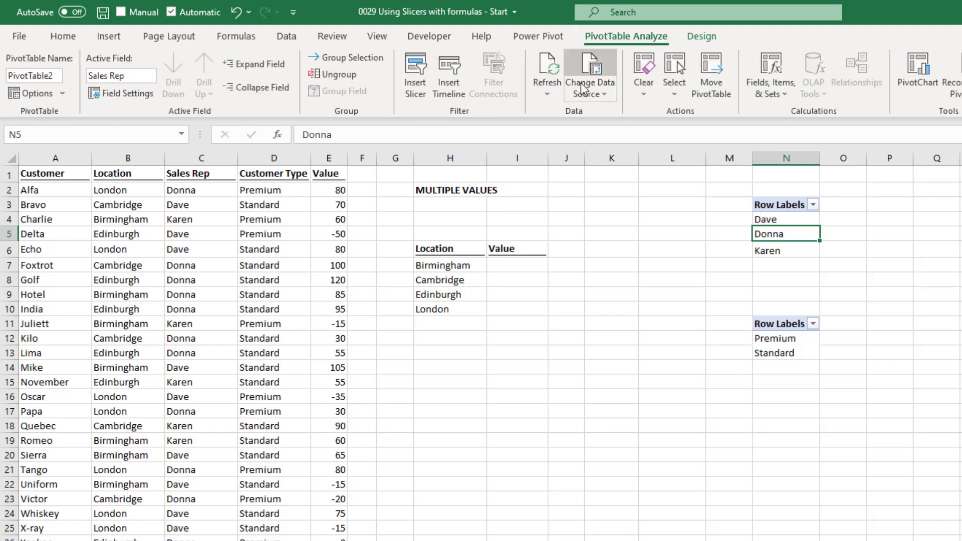
click(416, 76)
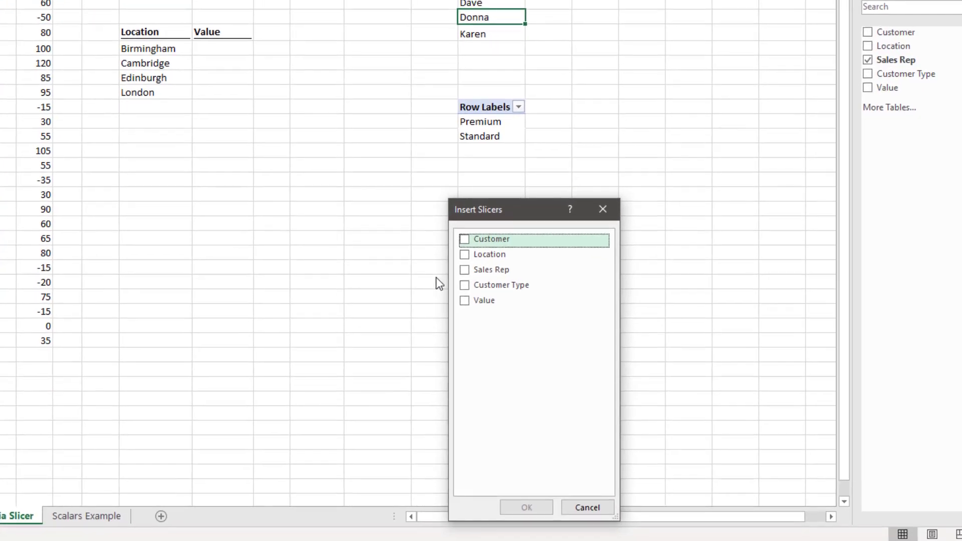
click(612, 381)
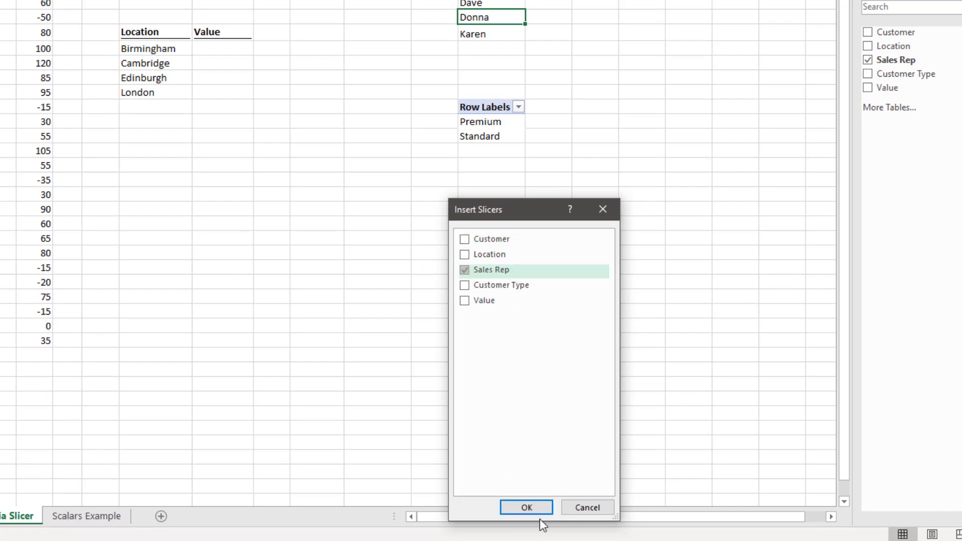
click(527, 508)
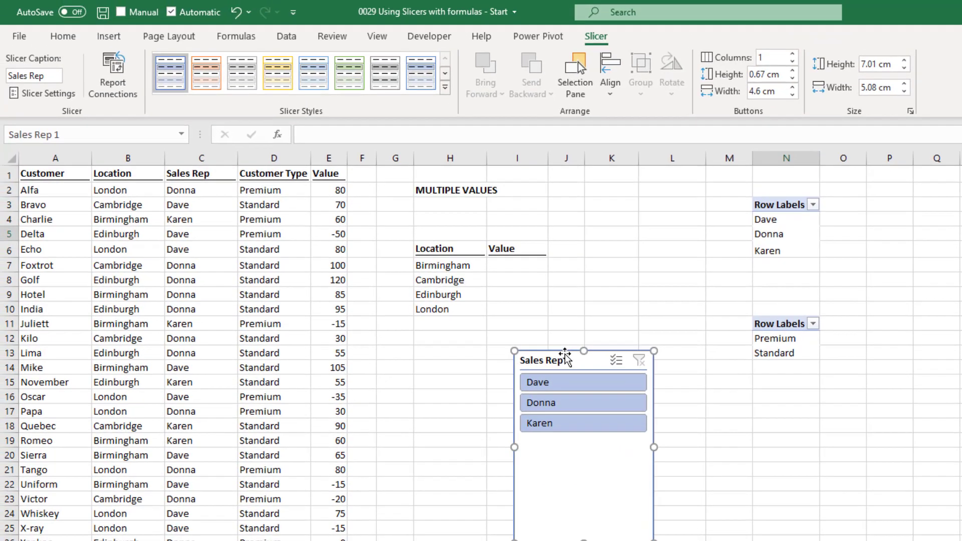
drag(565, 357, 636, 233)
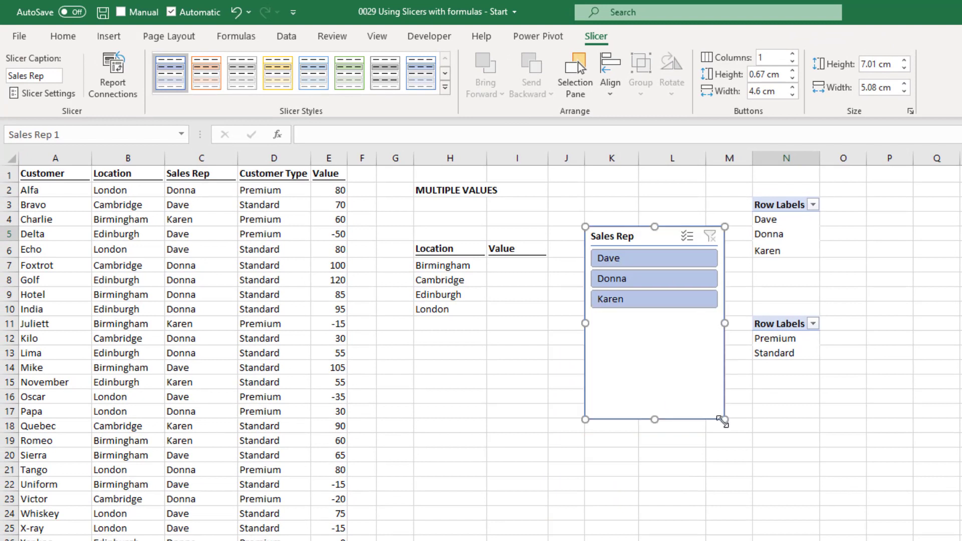
drag(725, 420, 706, 330)
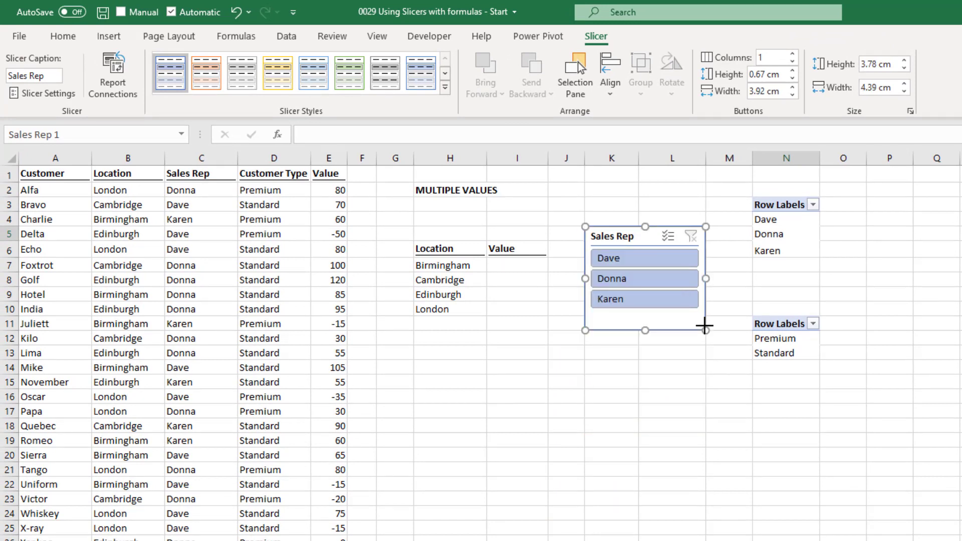
Step: Insert a Customer Type slicer for the PivotTable at N11, then fit it directly below the Sales Rep slicer at matching width
click(764, 340)
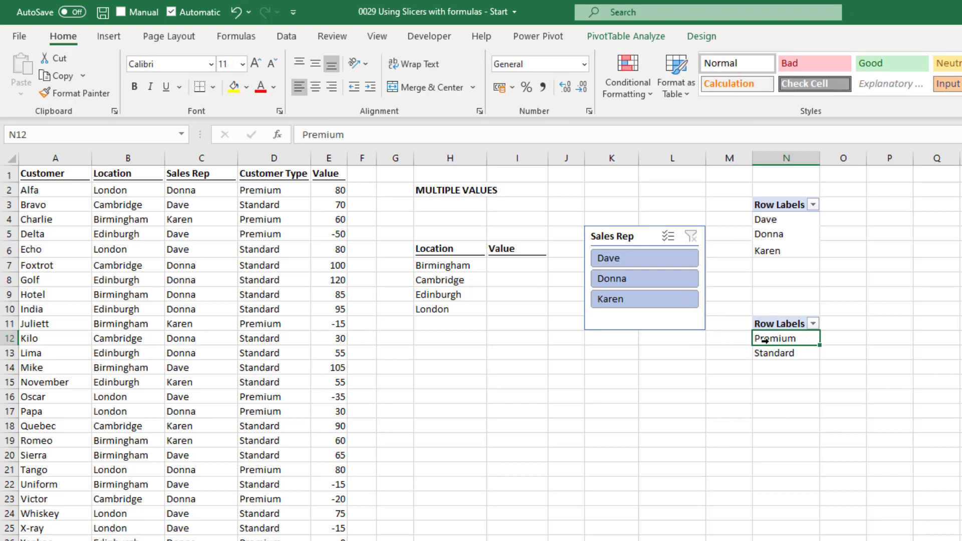
click(643, 38)
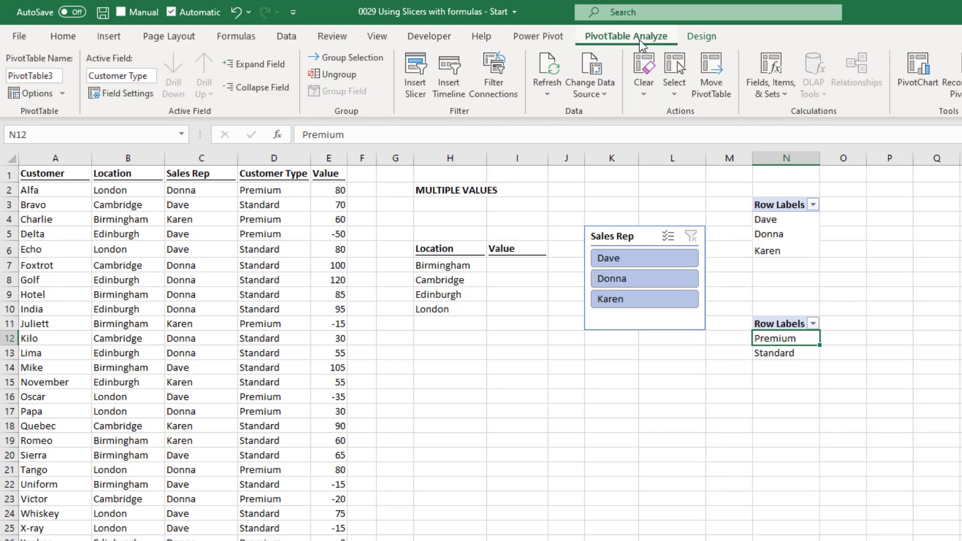
click(416, 73)
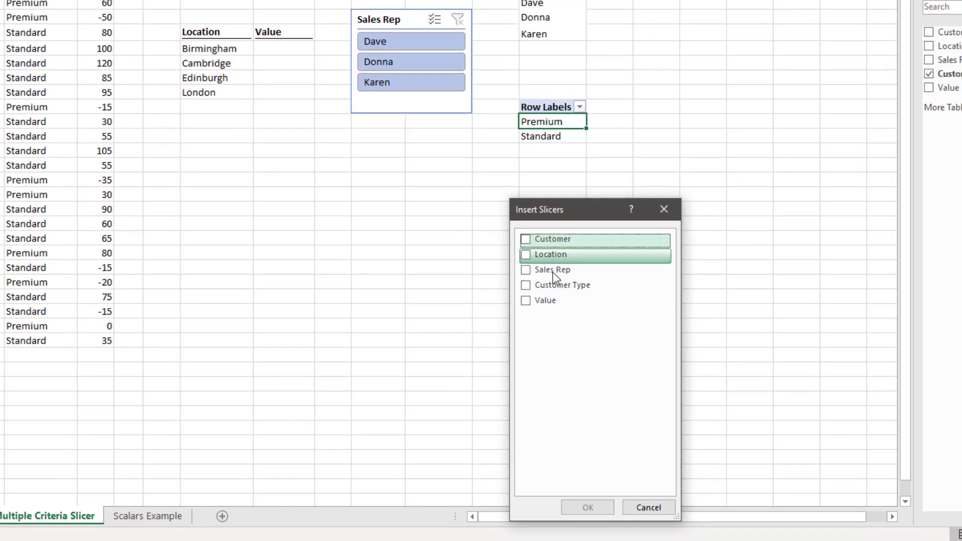
click(526, 286)
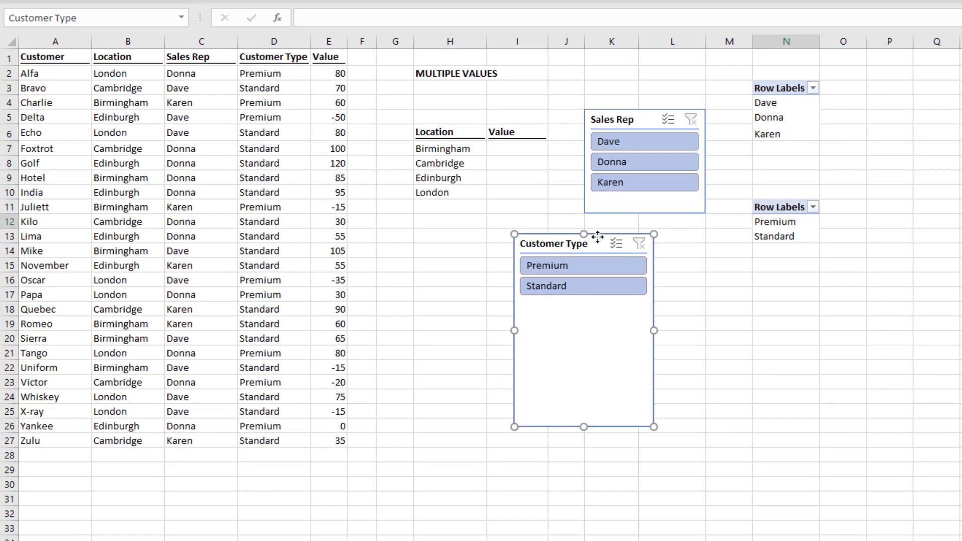
drag(598, 237, 668, 232)
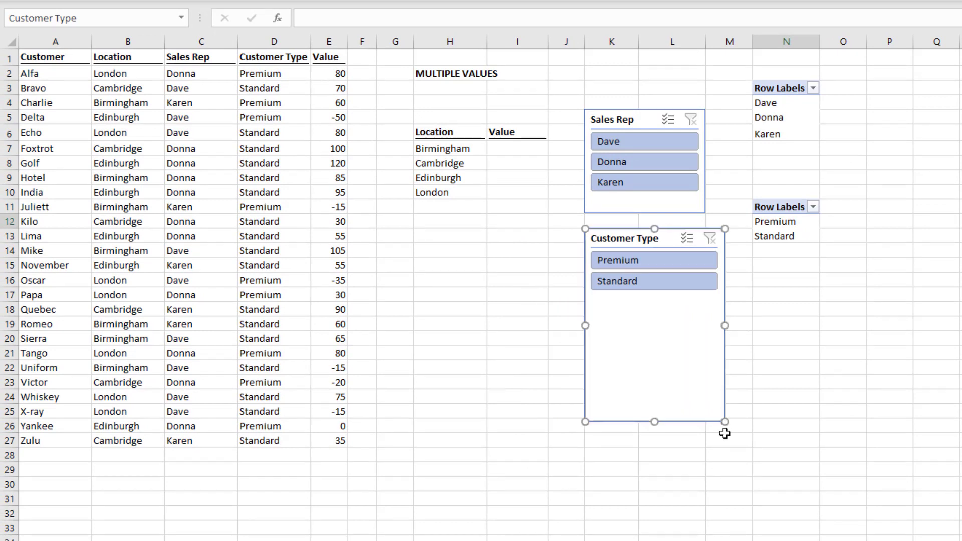
drag(725, 421, 706, 316)
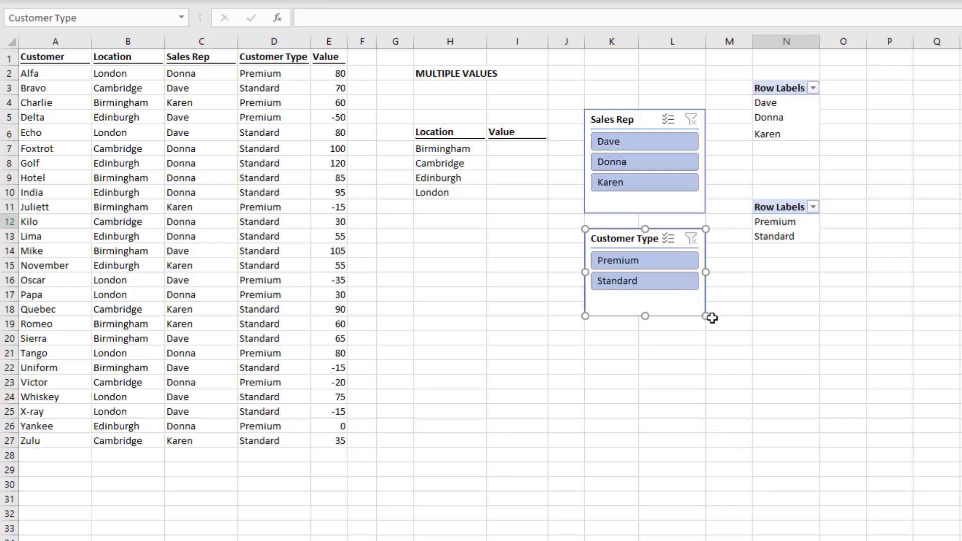
click(714, 322)
Step: Turn on multi-select for the Customer Type and Sales Rep slicers
click(664, 238)
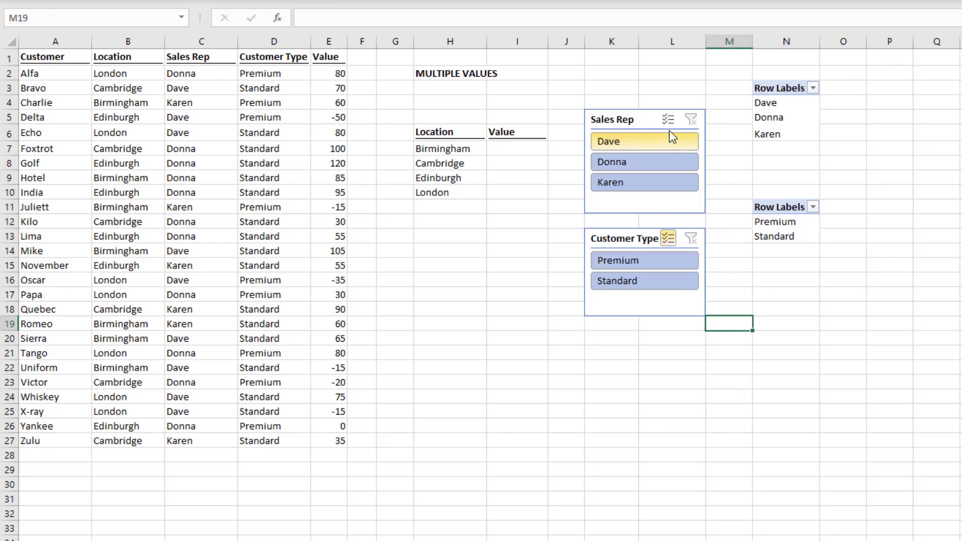
click(665, 120)
Step: Test multi-selection by switching items off and on in the Sales Rep and Customer Type slicers, leaving all items selected
click(666, 143)
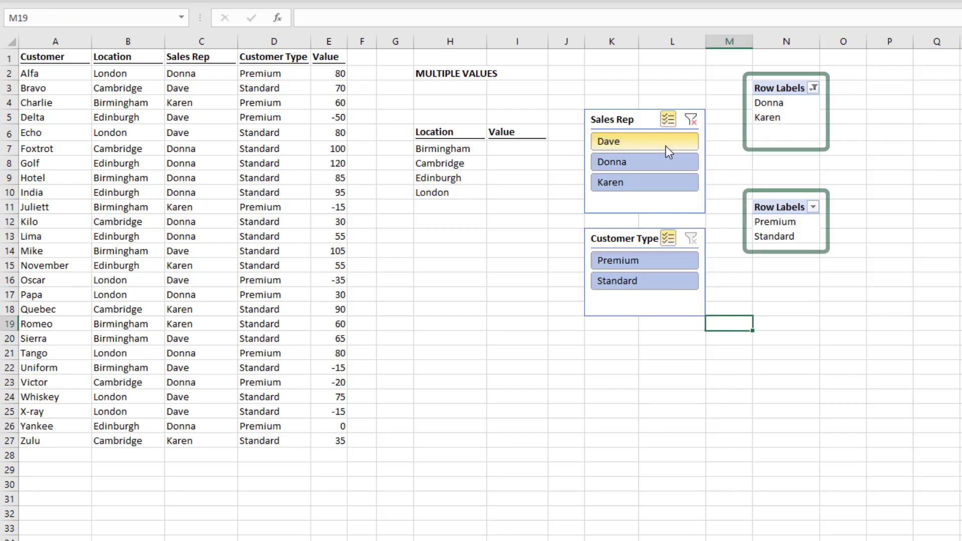
click(666, 163)
click(664, 180)
click(667, 161)
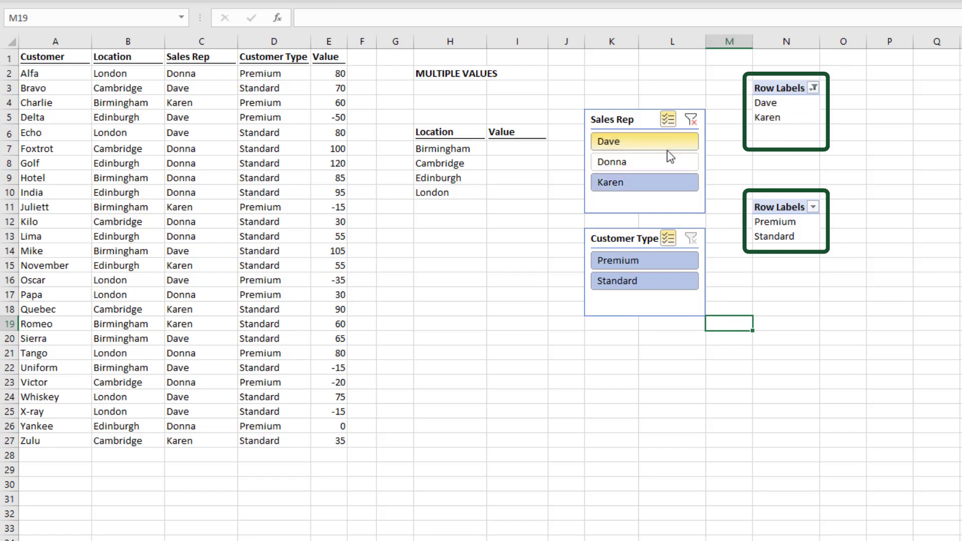
click(667, 145)
click(665, 184)
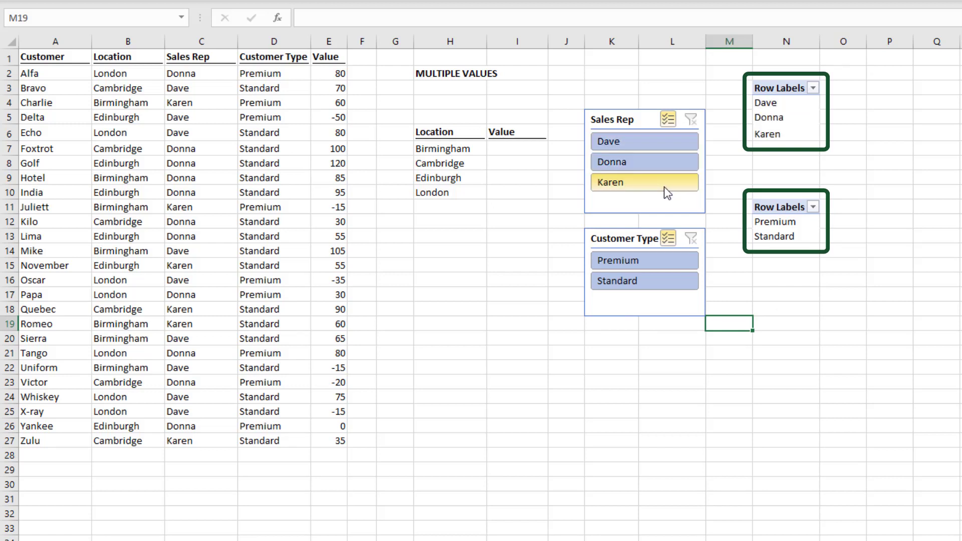
click(663, 263)
click(661, 279)
click(656, 265)
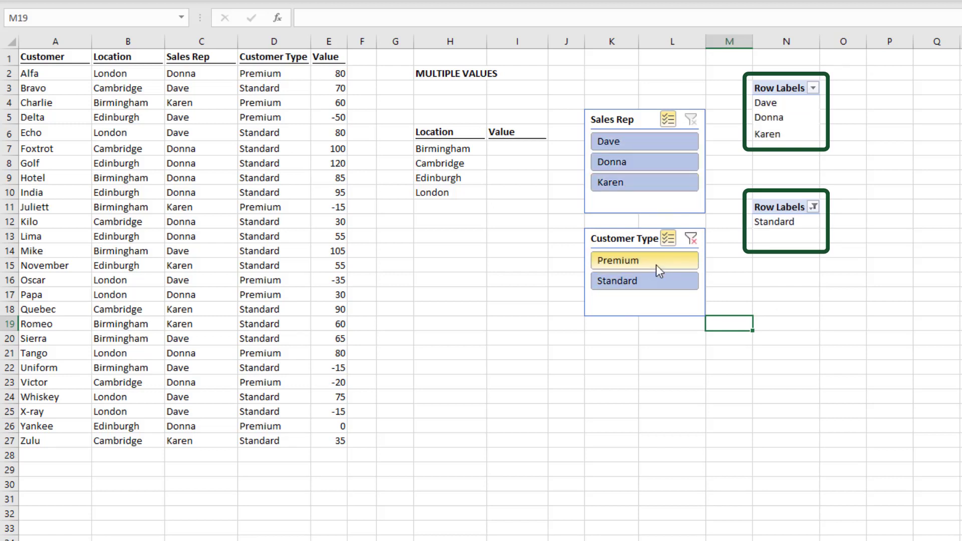
click(657, 279)
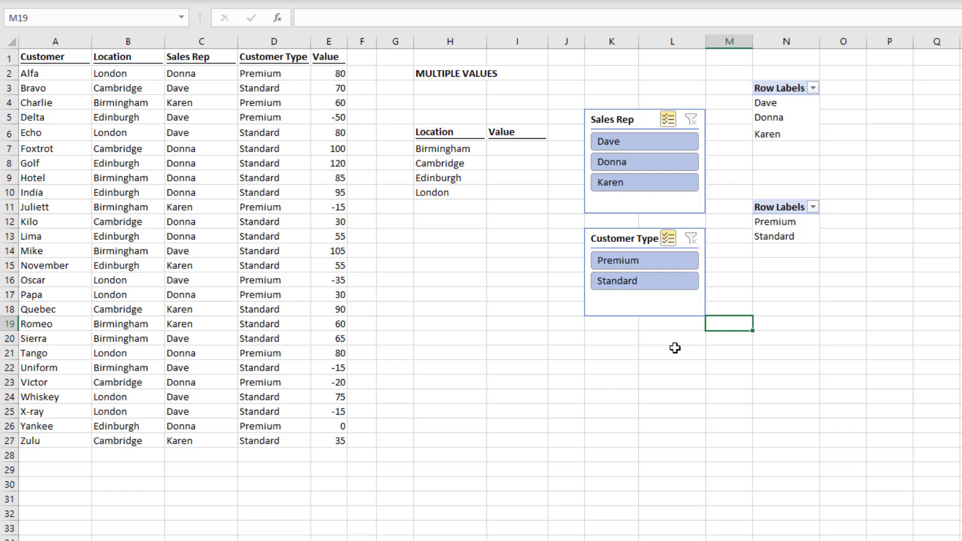
Step: Enter =COUNTIF(H7,$B$2:$B$27) in I7 to flag the data rows matching the first location
click(513, 150)
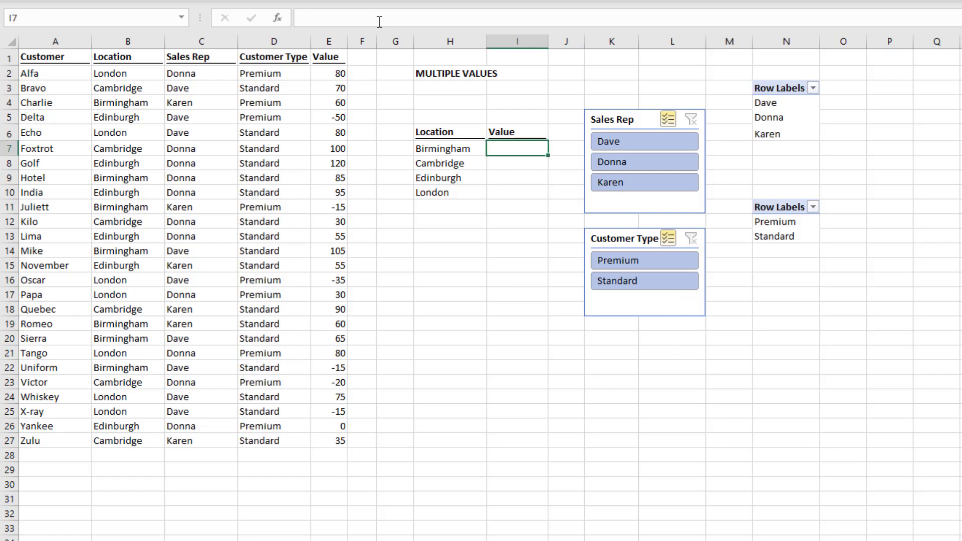
text(=COU)
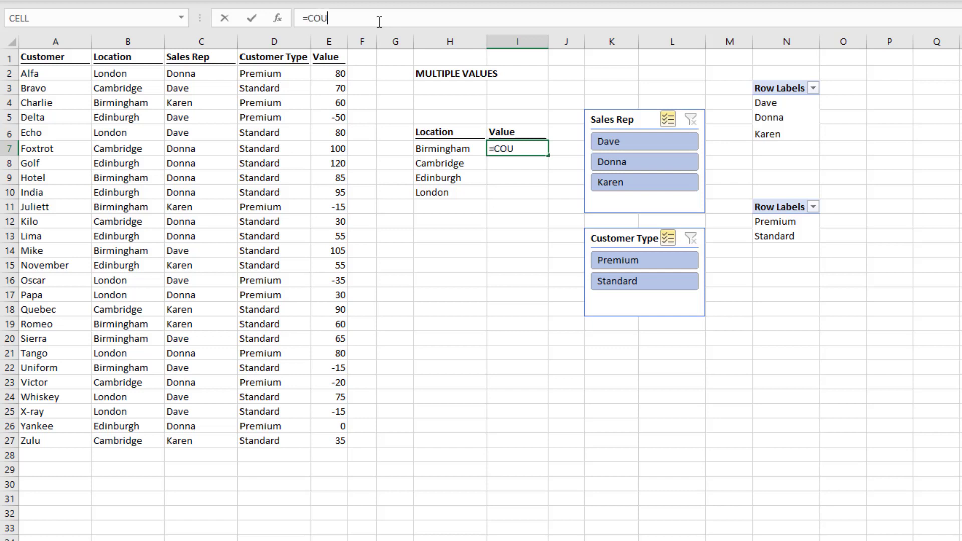
text(NTIF()
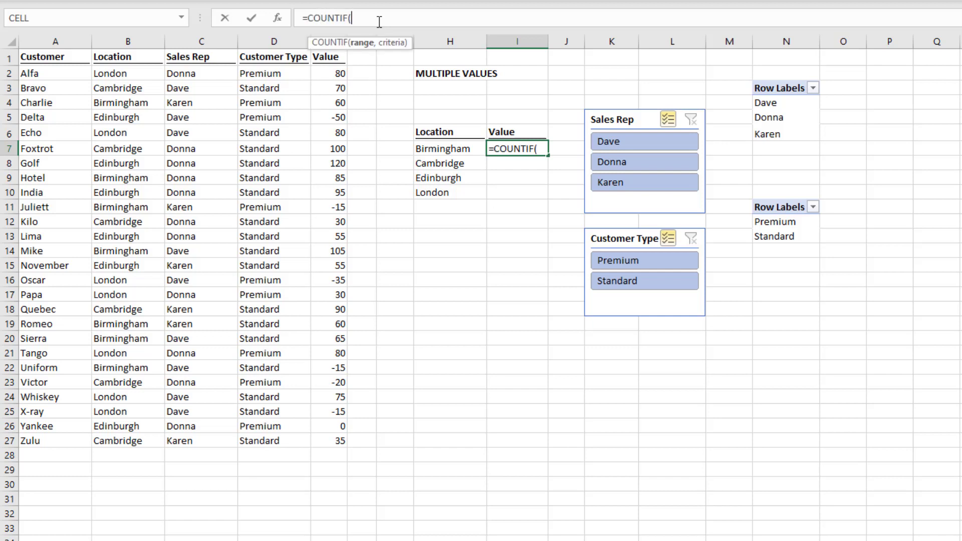
click(443, 147)
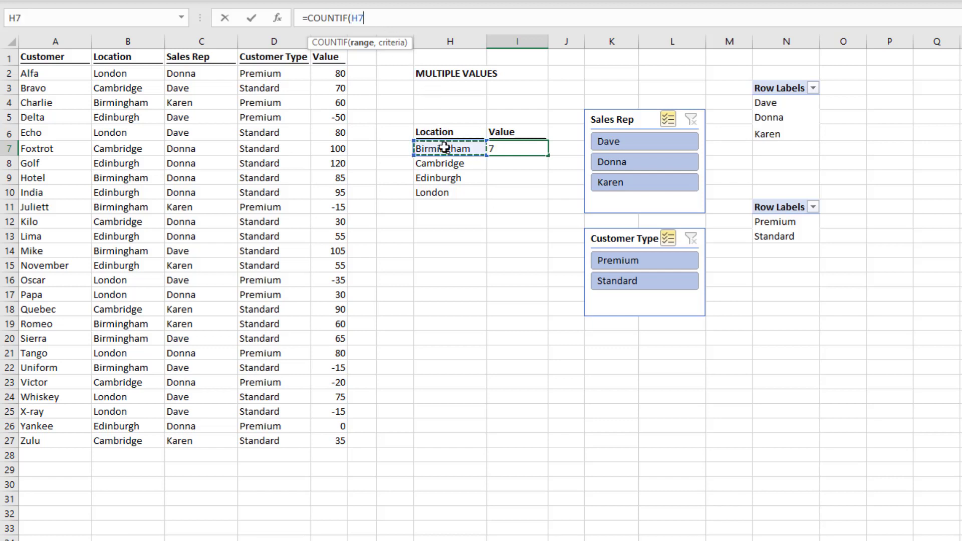
text(,)
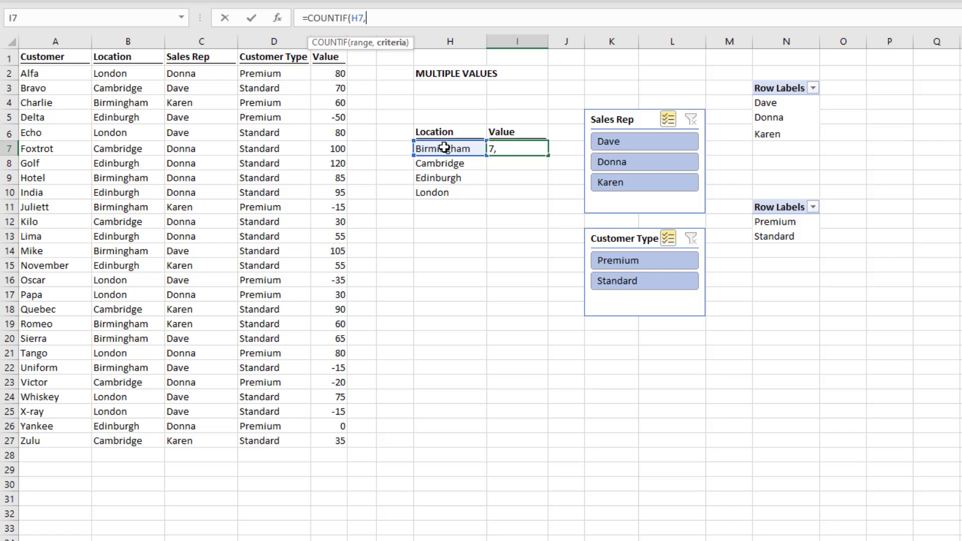
drag(139, 75, 124, 438)
key(F4)
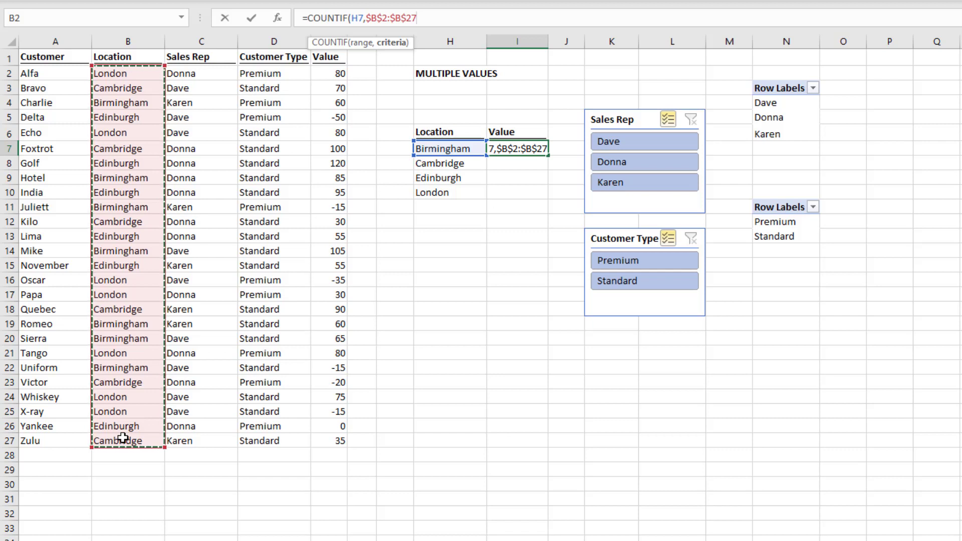
text())
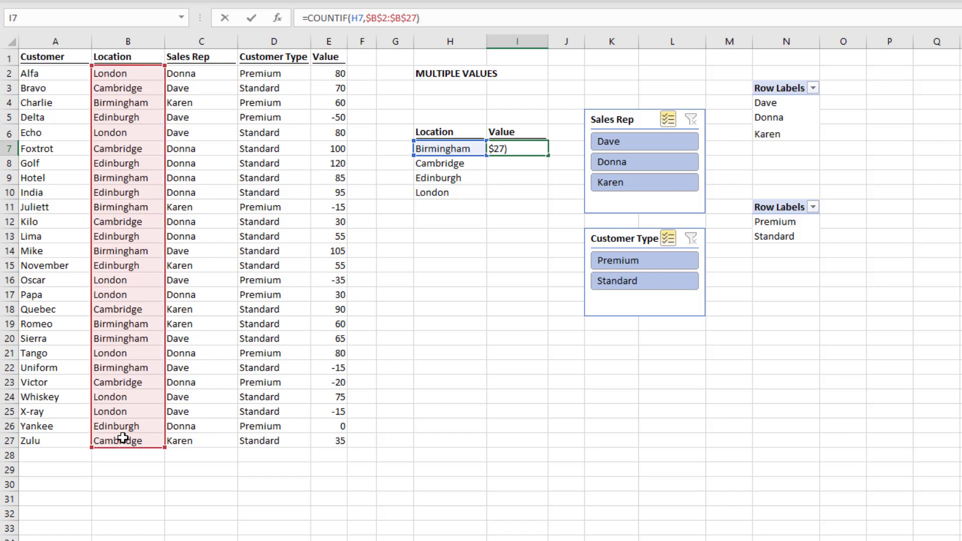
key(Return)
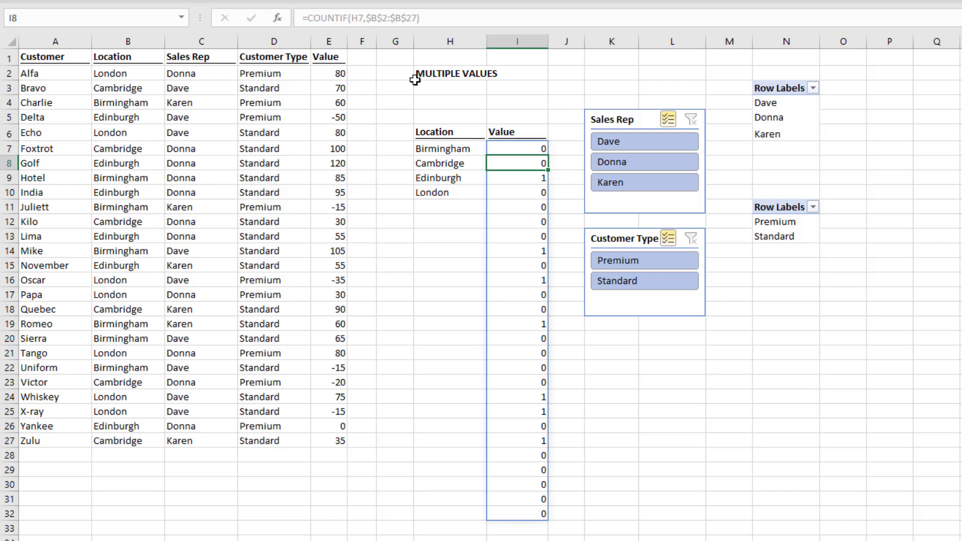
Step: Extend the formula in I7 with *COUNTIF($N$4:$N$6,$C$2:$C$27) to match the selected sales reps
key(BackSpace)
key(Escape)
click(510, 143)
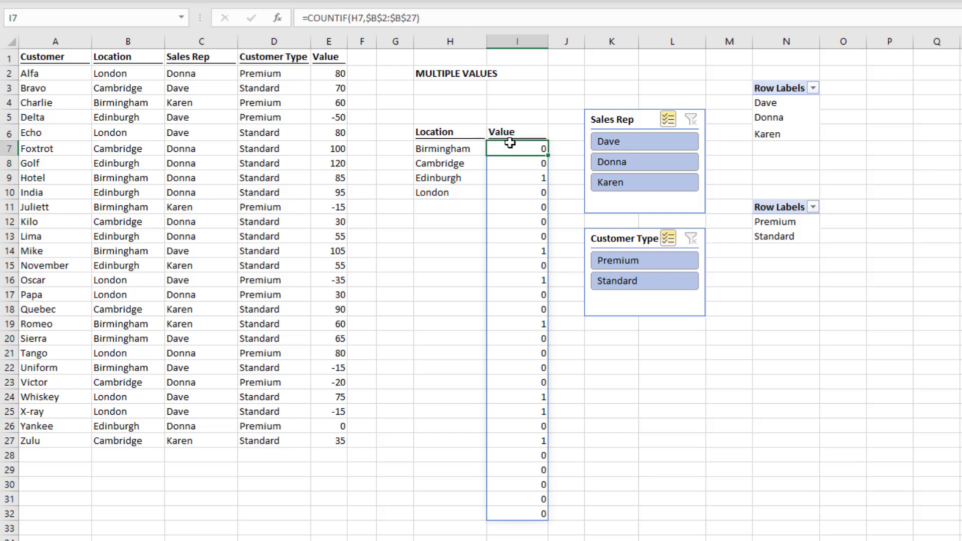
click(461, 18)
text(*COUNTIF()
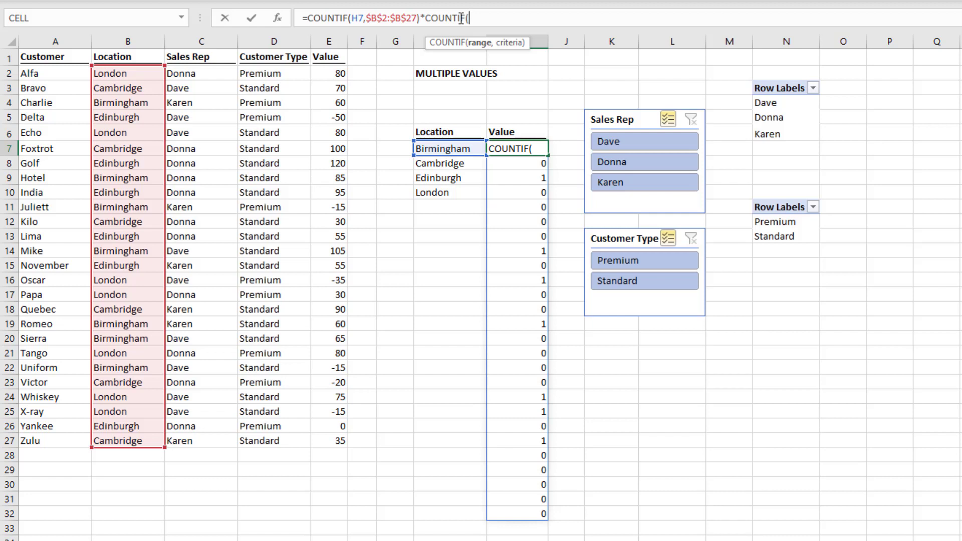
click(790, 111)
drag(790, 111, 789, 133)
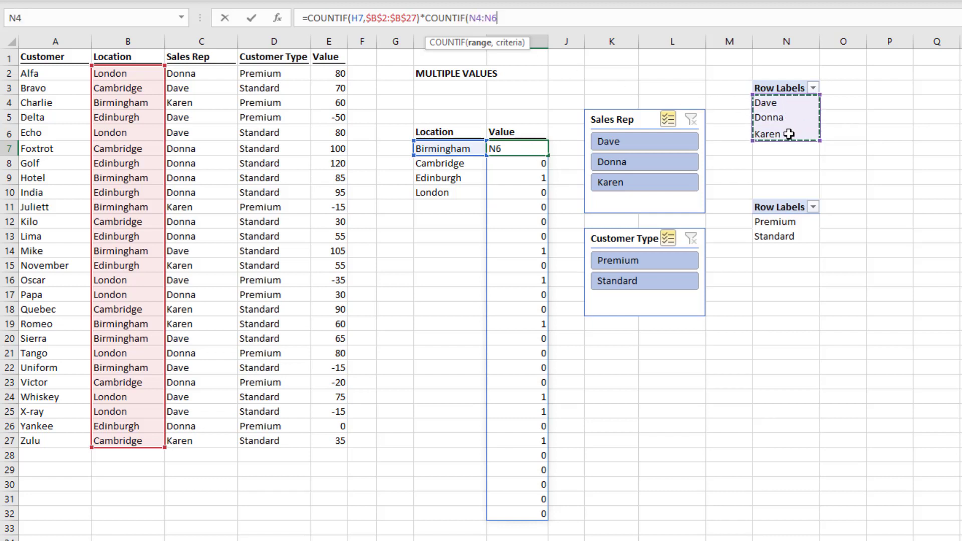
key(F4)
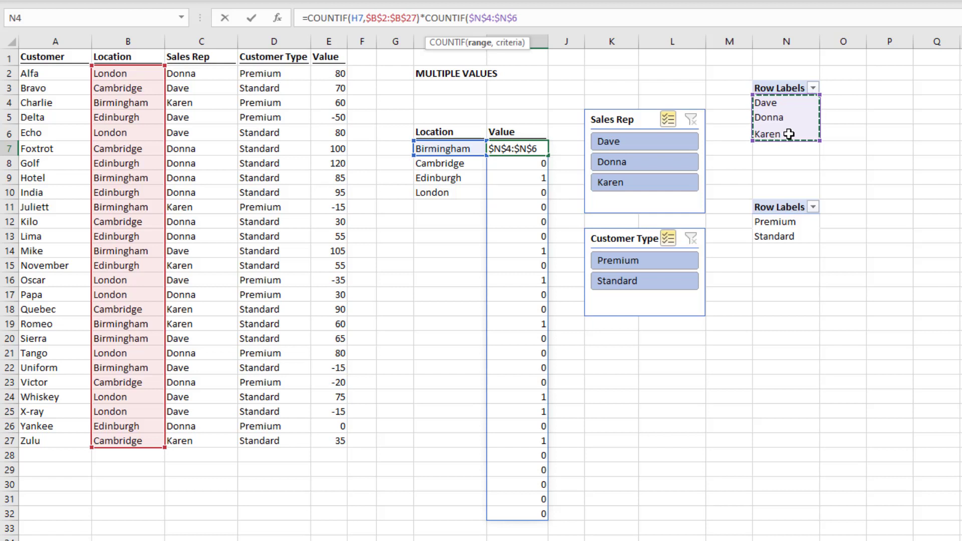
text(,)
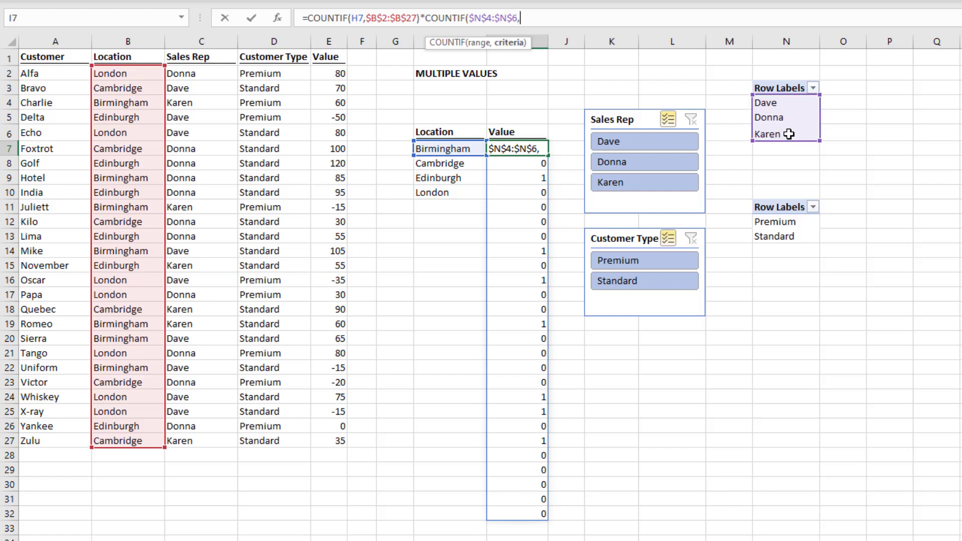
drag(221, 74, 214, 445)
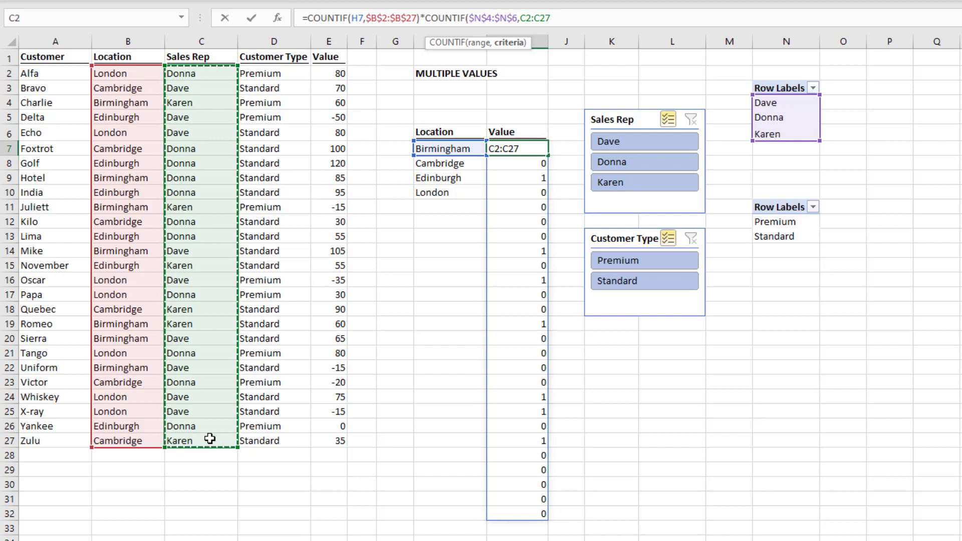
key(F4)
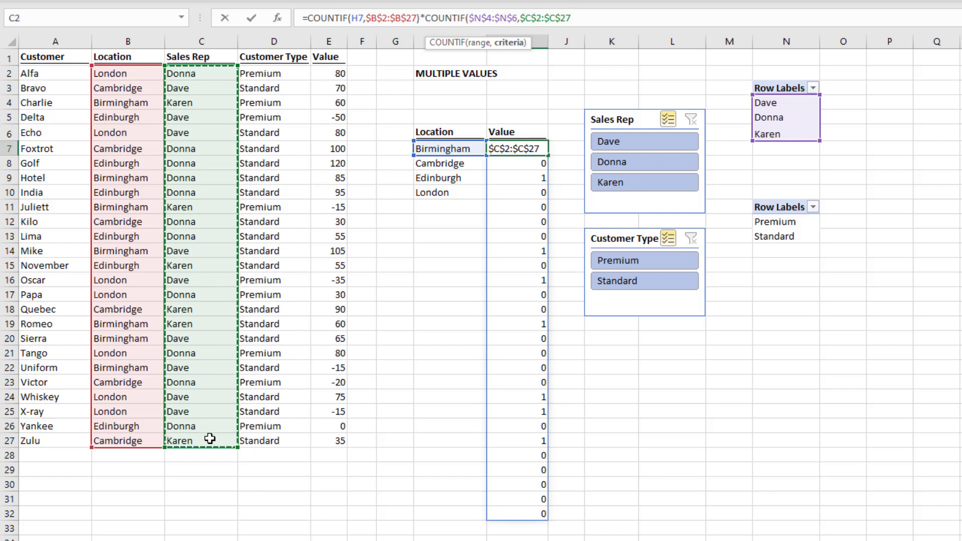
text())
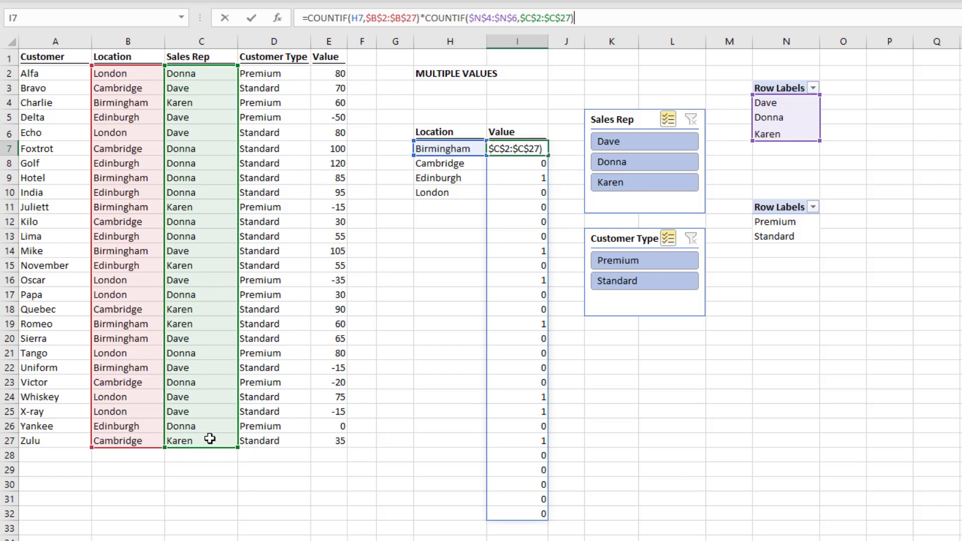
key(Return)
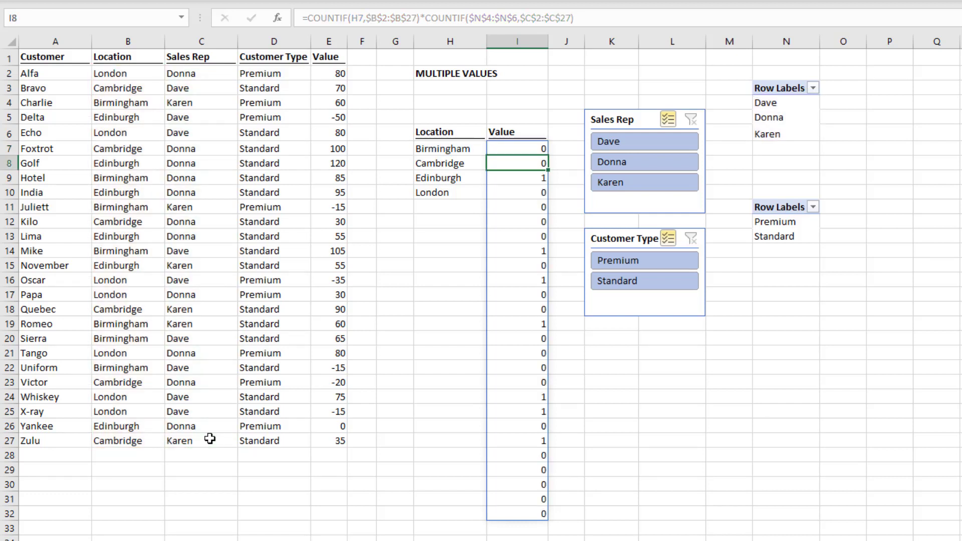
Step: Test the I7 formula by deselecting sales reps in the Sales Rep slicer, then reselect them all
click(664, 161)
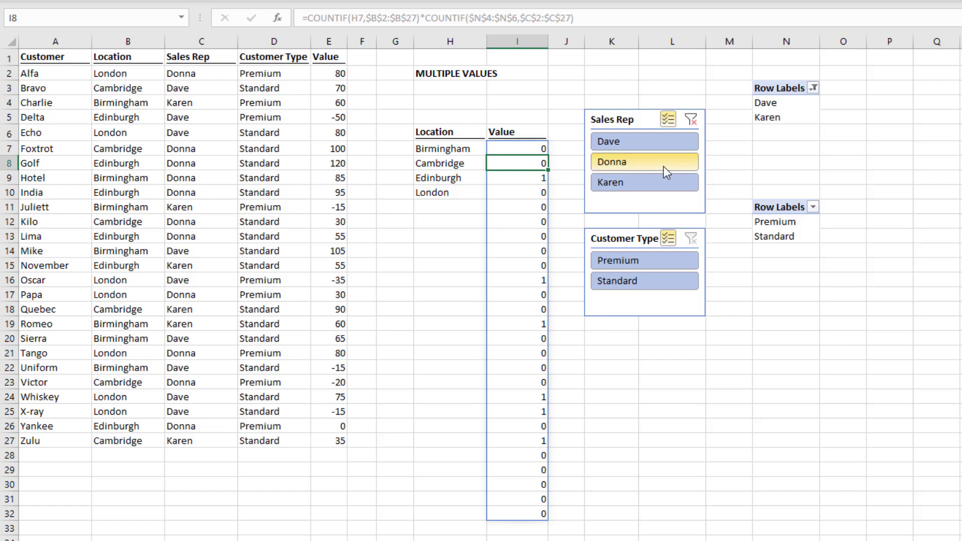
click(664, 162)
click(661, 182)
click(662, 165)
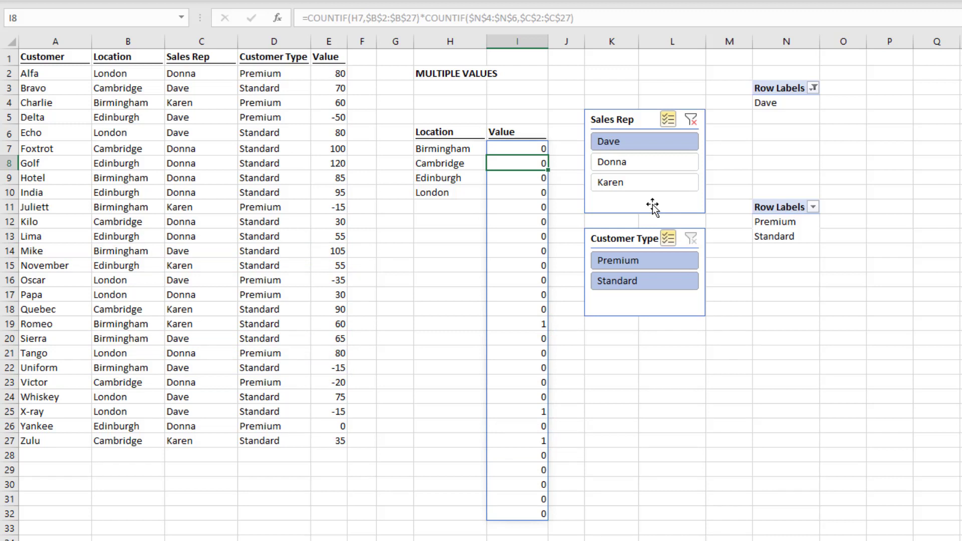
click(639, 165)
click(639, 183)
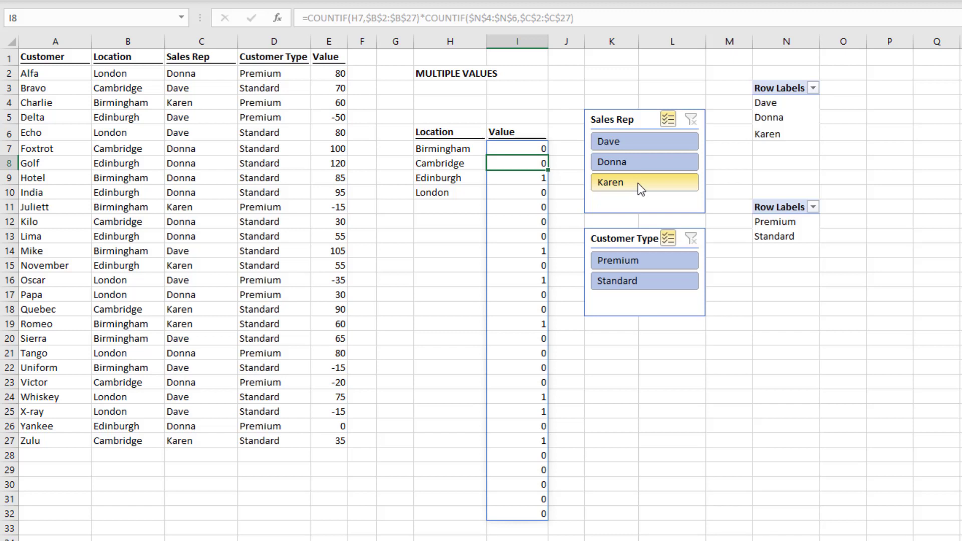
Step: Append *COUNTIF($N$12:$N$13,$D$2:$D$27) to the formula in I7 to match the selected customer types
key(BackSpace)
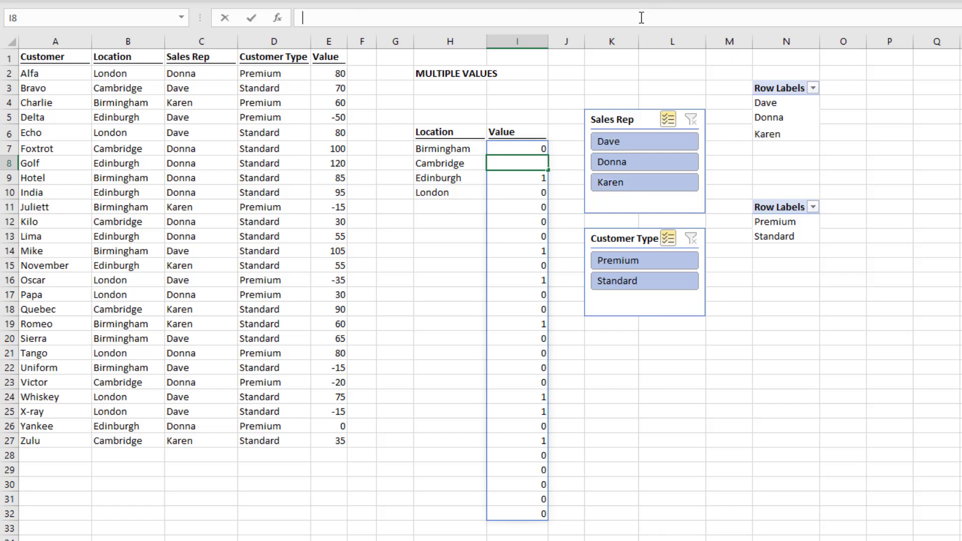
key(Escape)
click(521, 148)
click(614, 17)
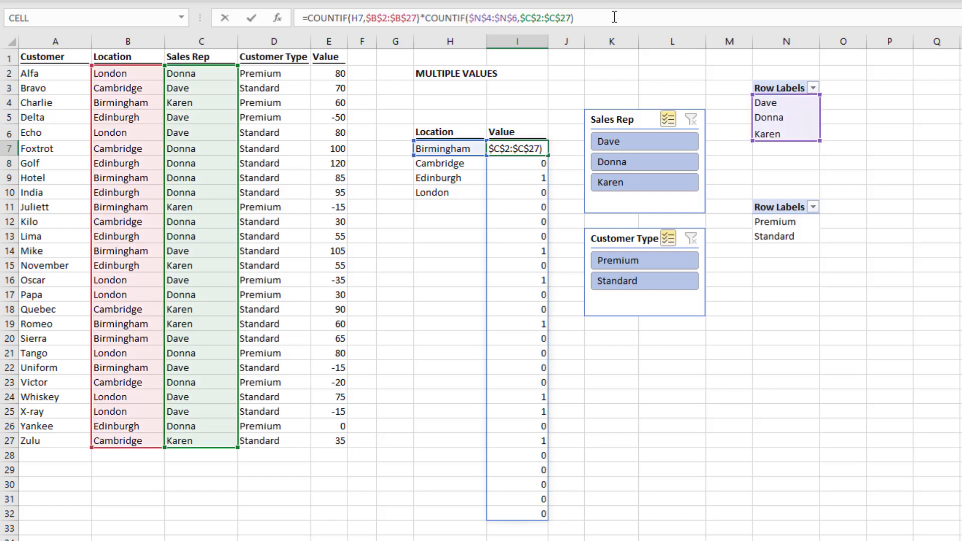
text(*COUNTIF)
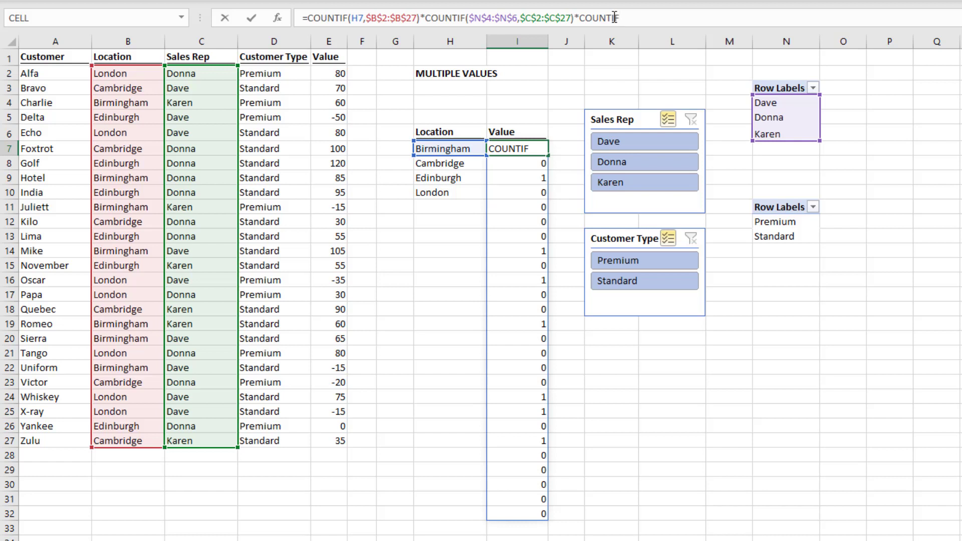
text(()
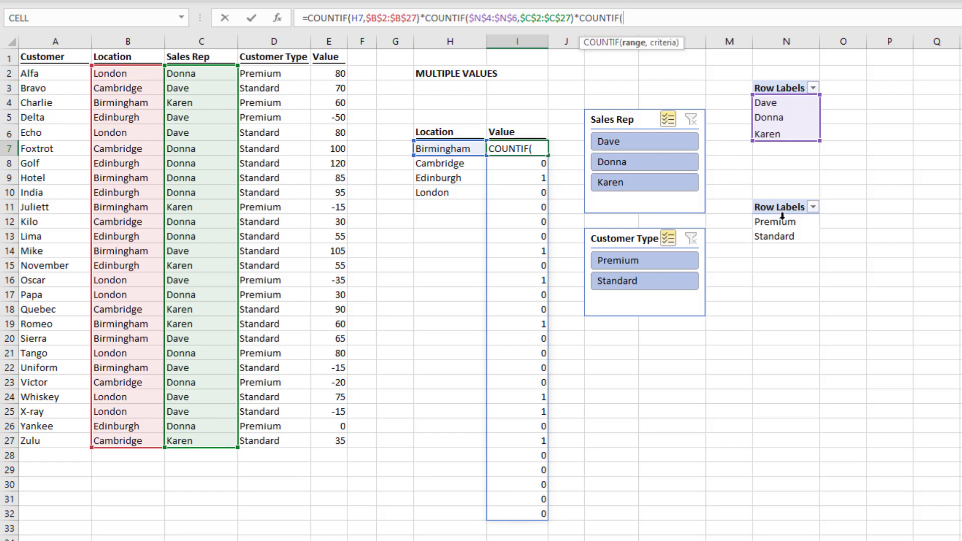
drag(781, 221, 784, 235)
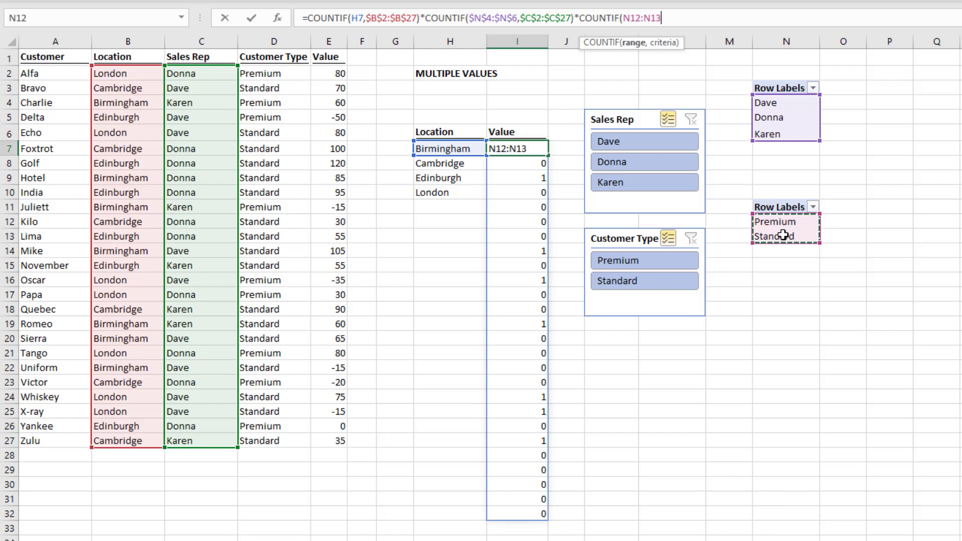
key(F4)
text(,)
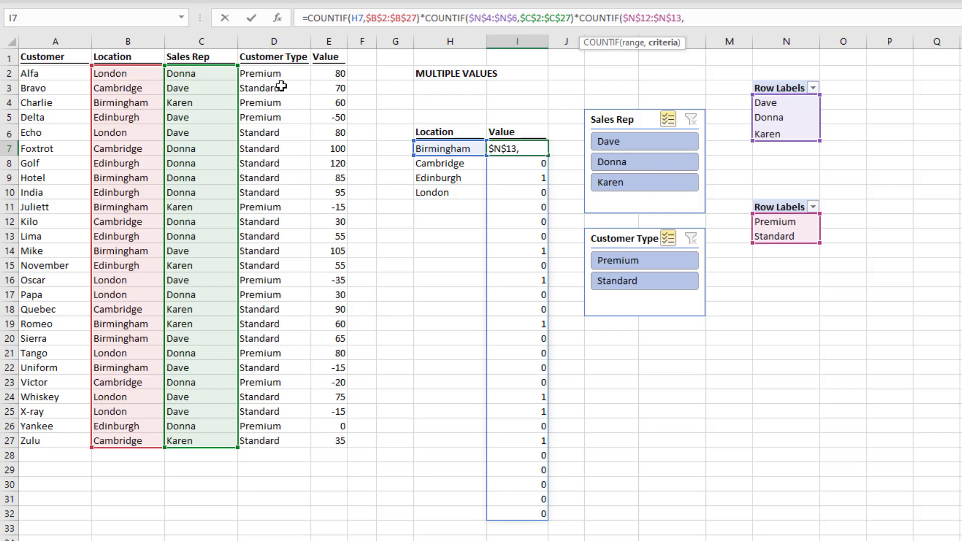
drag(277, 73, 279, 441)
key(F4)
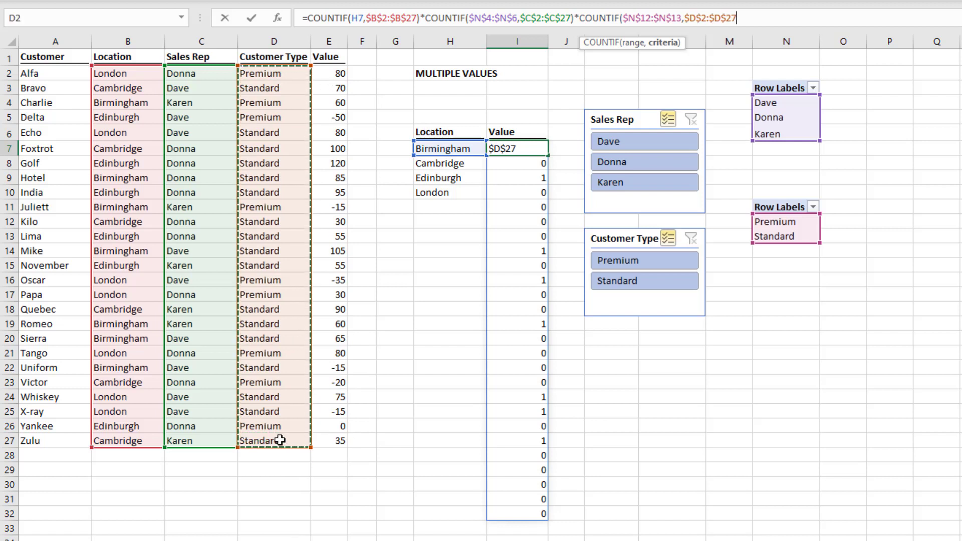
text())
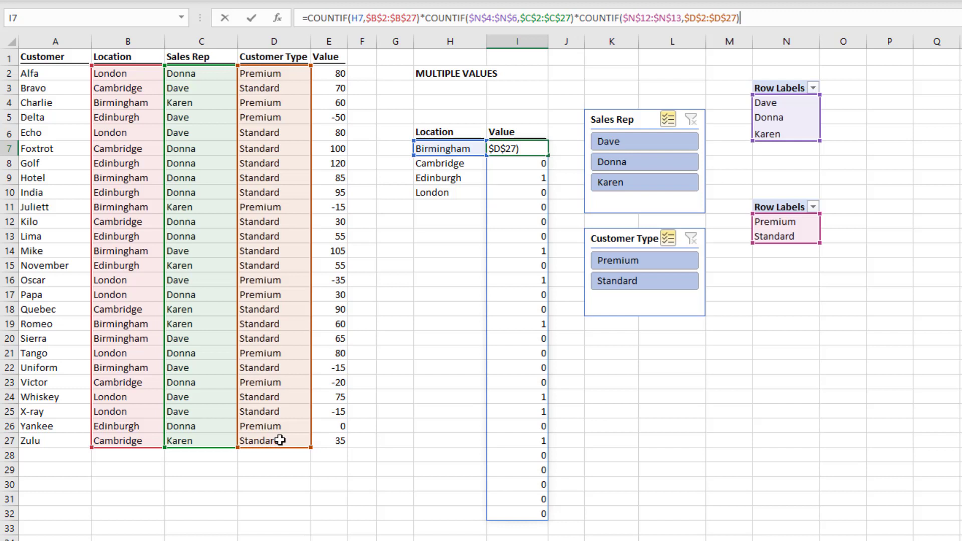
Step: Append *($E$2:$E$27) to the formula in I7 and check it by switching Premium off and on in the Customer Type slicer
text(*()
click(325, 75)
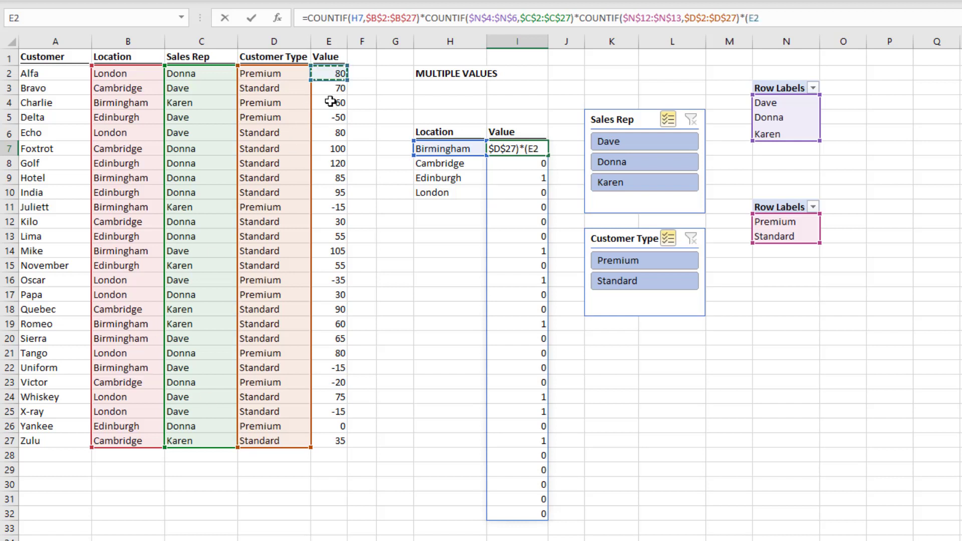
drag(330, 101, 324, 441)
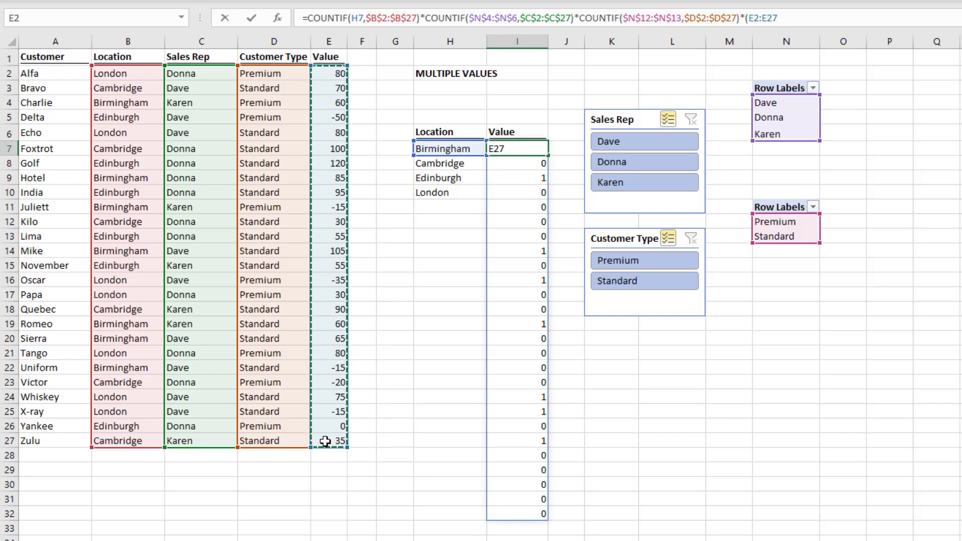
key(F4)
text())
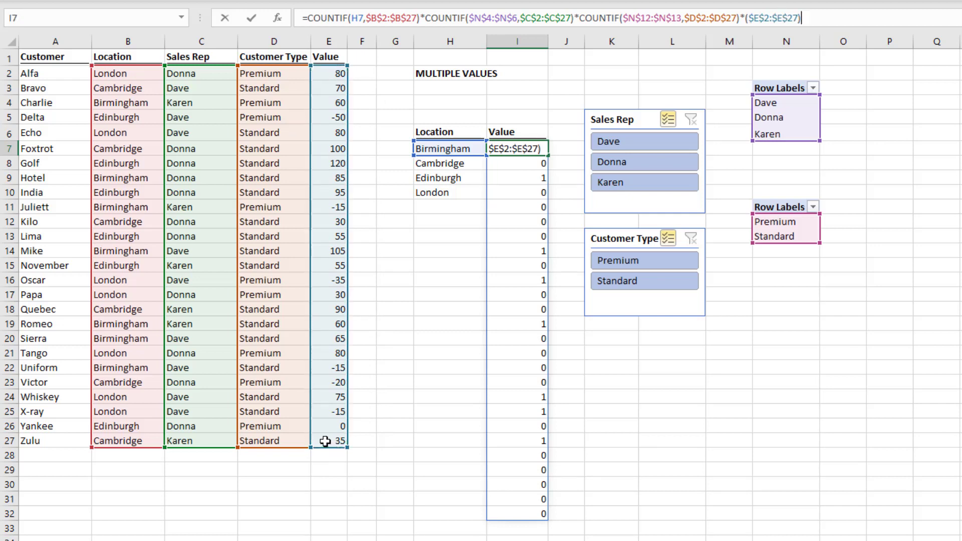
key(Return)
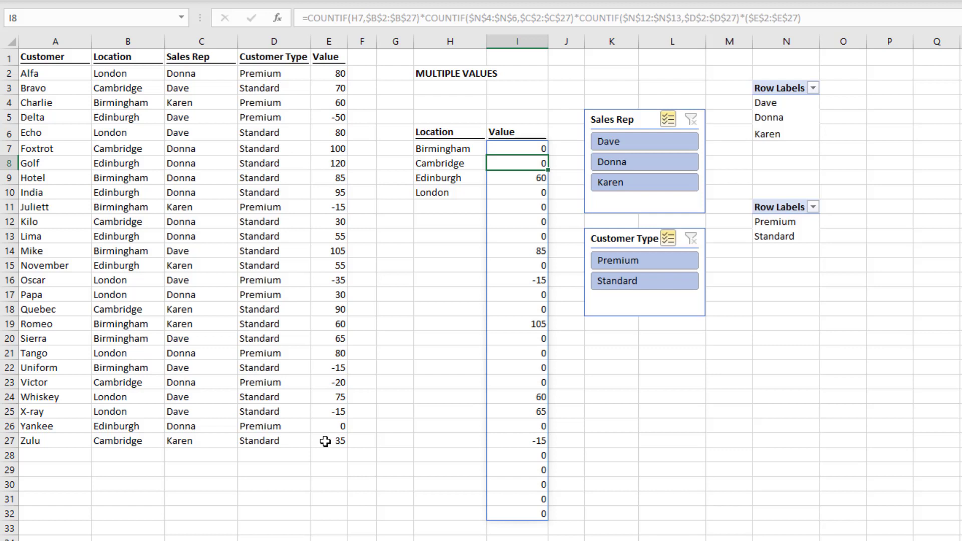
click(656, 260)
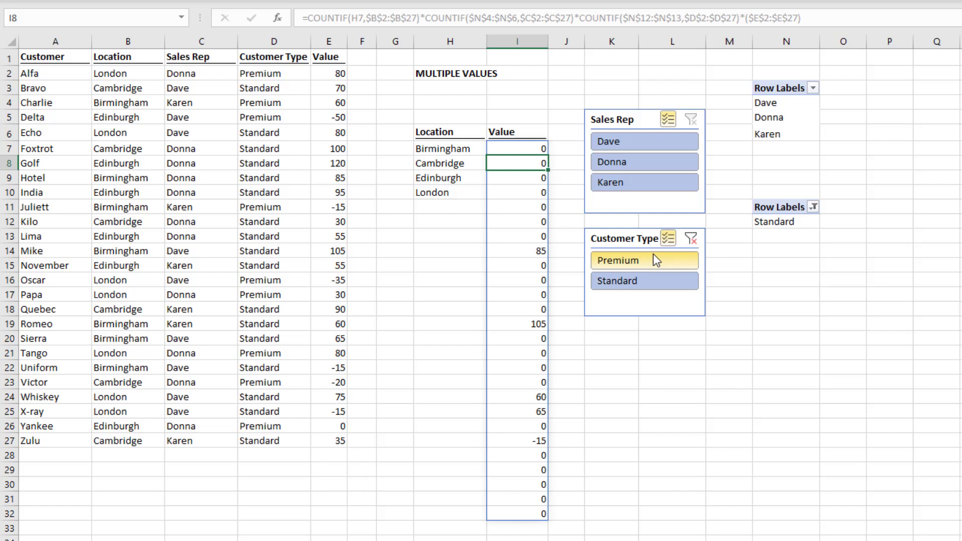
click(655, 260)
Step: Wrap the whole COUNTIF formula in I7 in a SUM function so it returns a single total
click(519, 149)
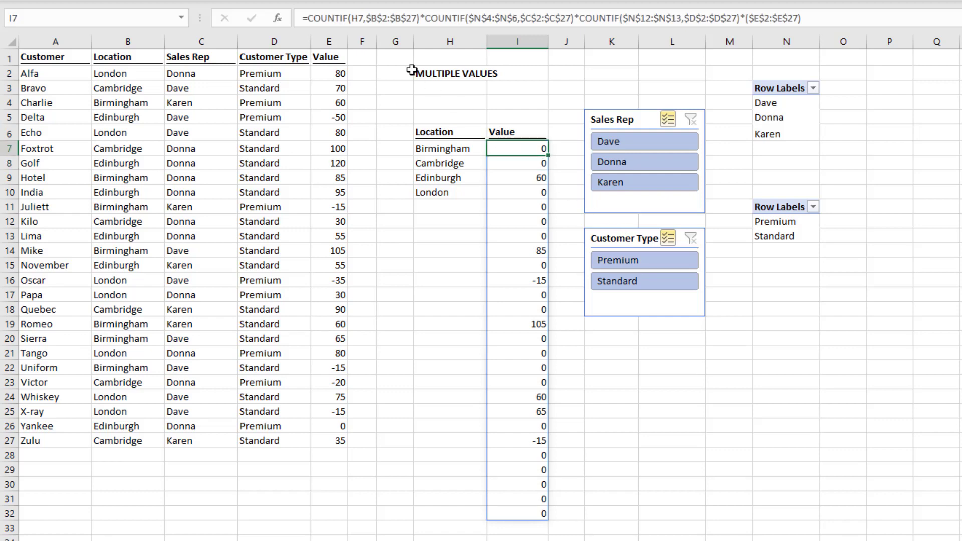
click(309, 18)
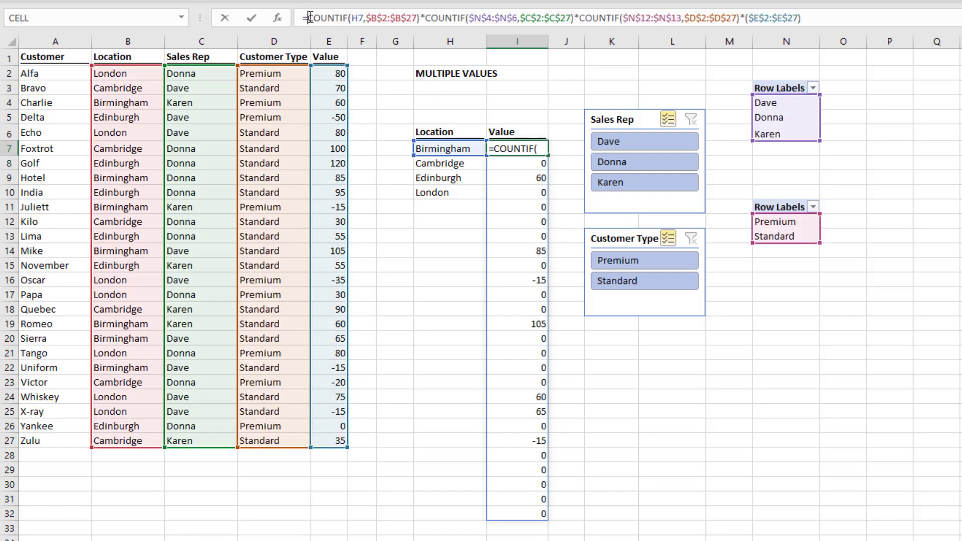
text(SUM()
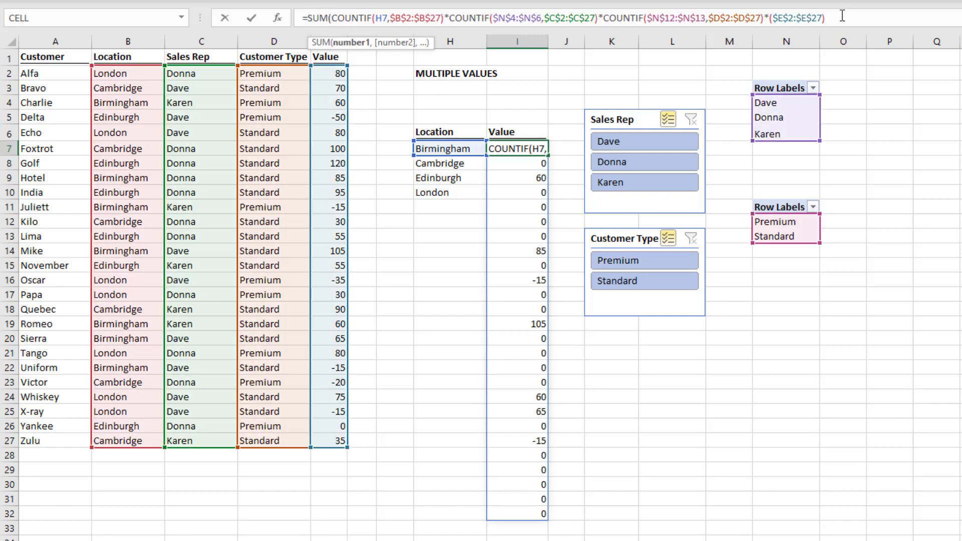
click(846, 16)
text())
key(Return)
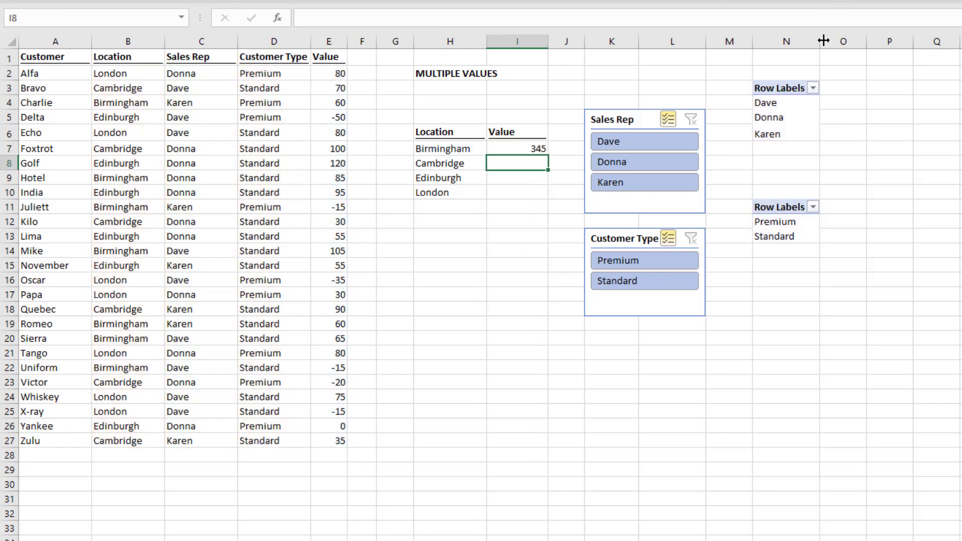
Step: Test the I7 total by deselecting the last two sales reps and Premium in the slicers, then reselect them all
click(678, 185)
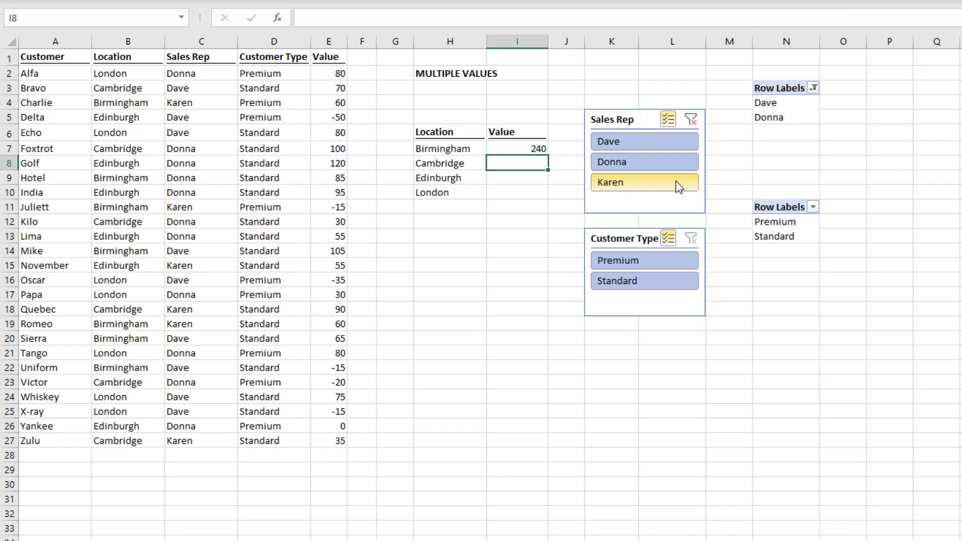
click(672, 159)
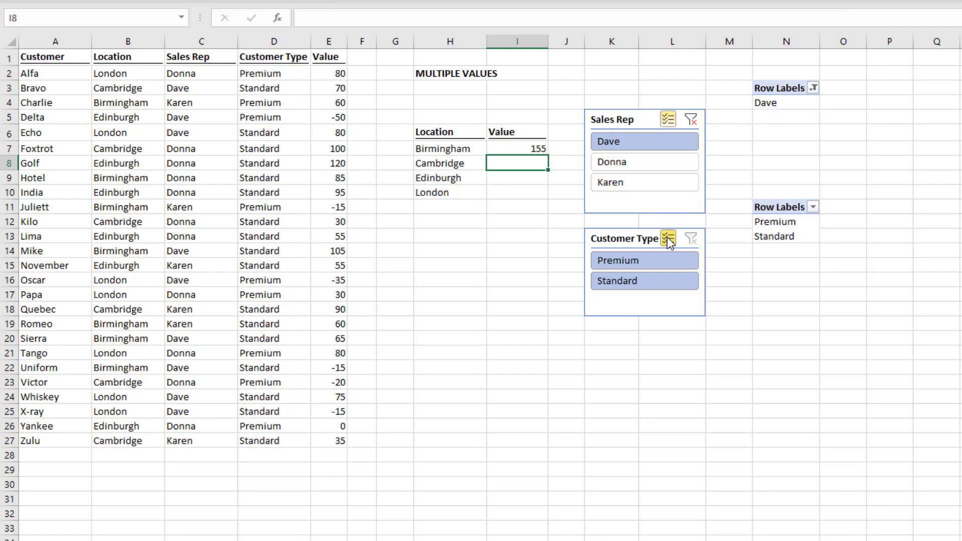
click(666, 261)
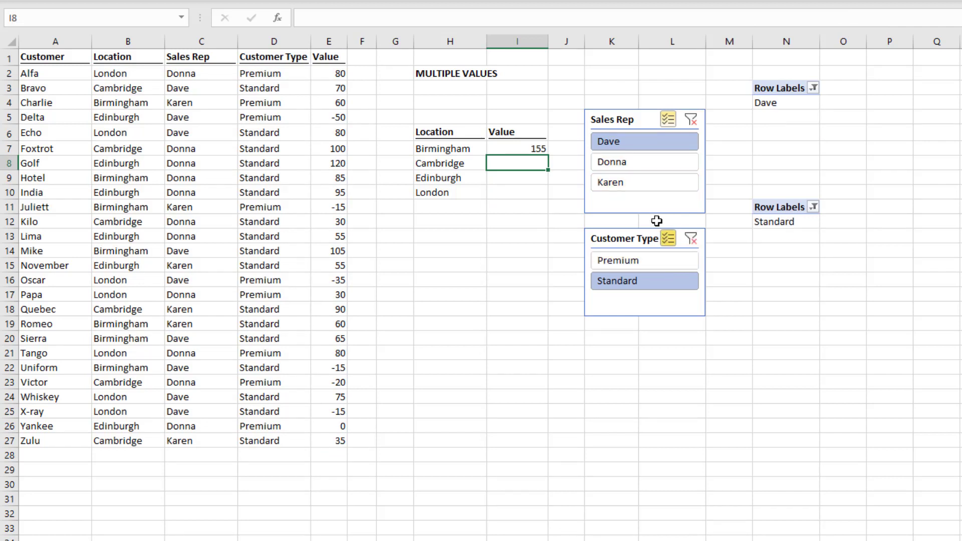
click(650, 183)
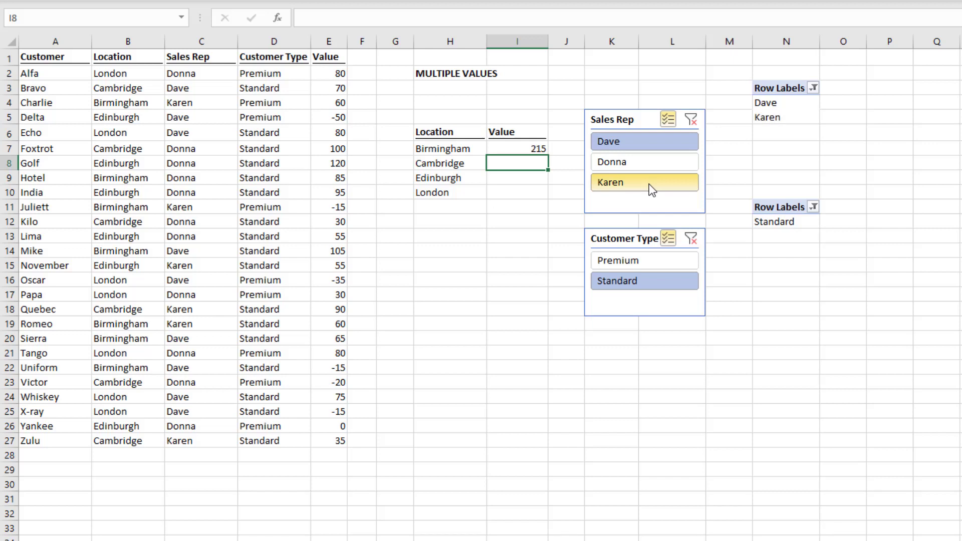
click(651, 160)
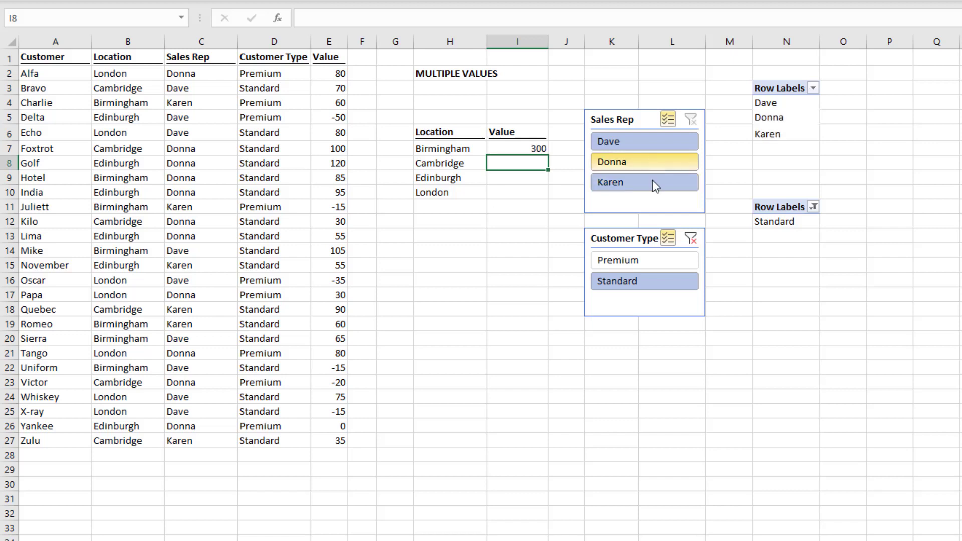
click(660, 260)
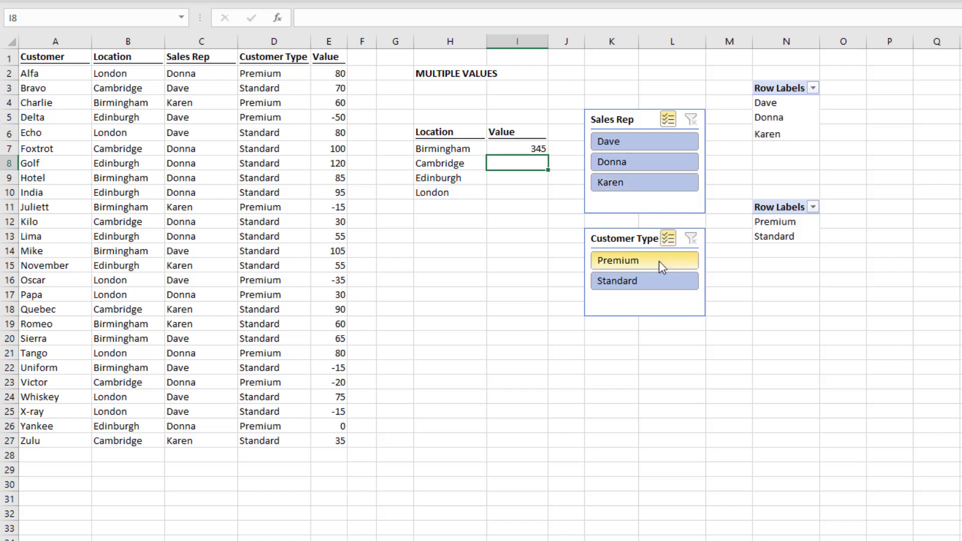
Step: Change SUM to SUMPRODUCT in the I7 formula and copy it down to I10 for the remaining locations
click(533, 146)
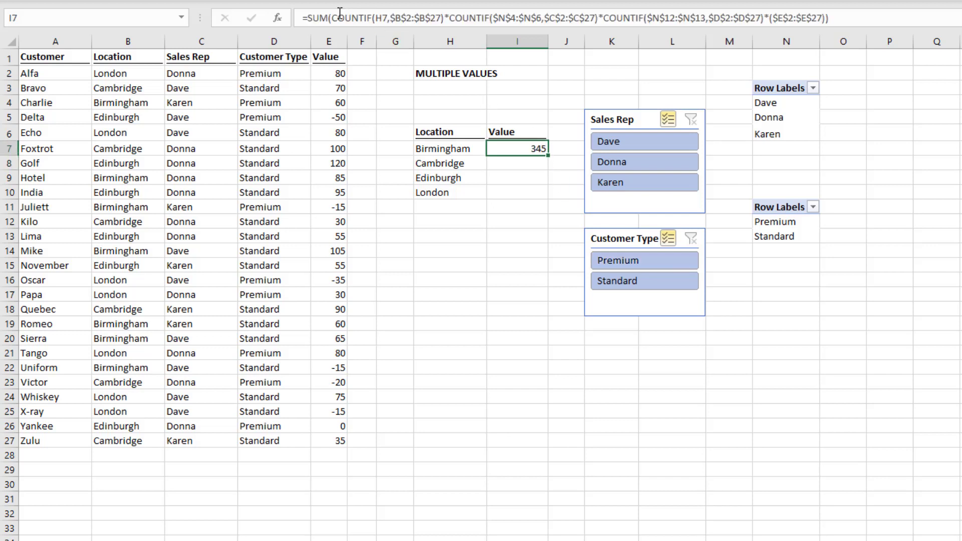
click(326, 17)
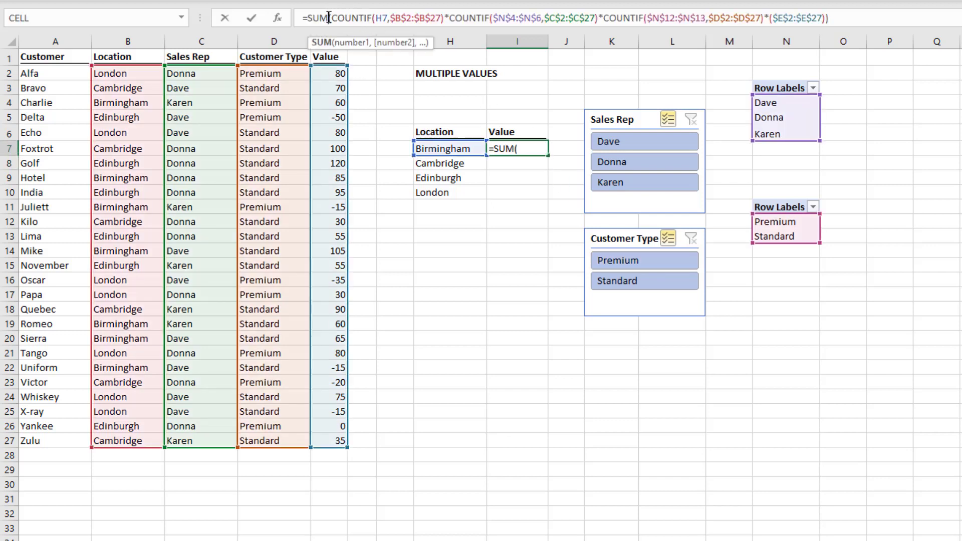
text(PRODUCT)
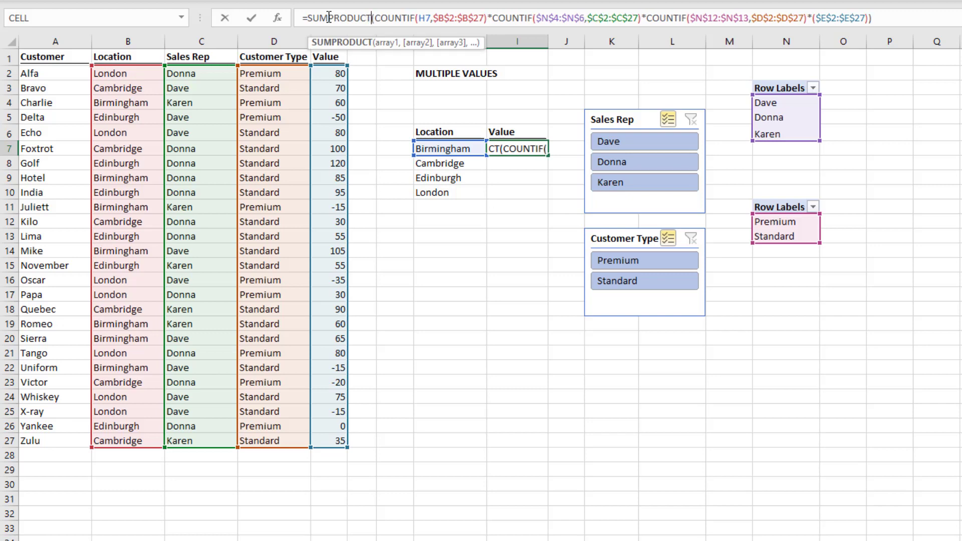
key(Return)
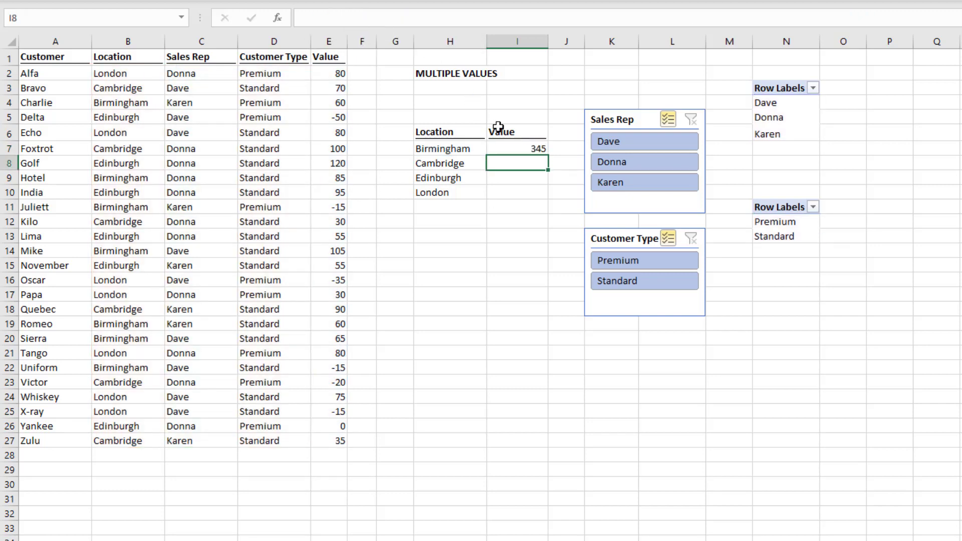
click(519, 149)
drag(548, 160, 540, 196)
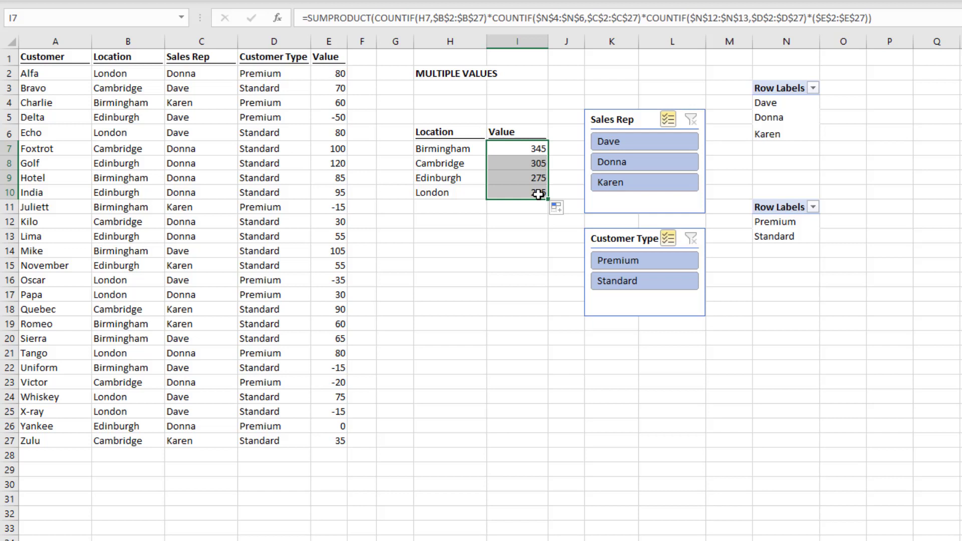
Step: Enter ="Sales Rep: "&TEXTJOIN(", ",TRUE,N4:N6) in H4 to list the selected sales reps
click(453, 104)
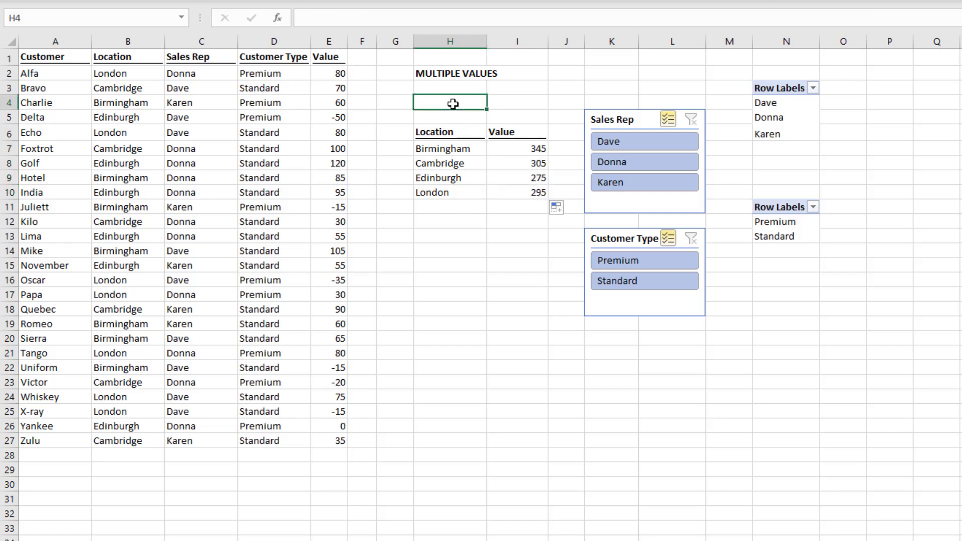
text(="Sa)
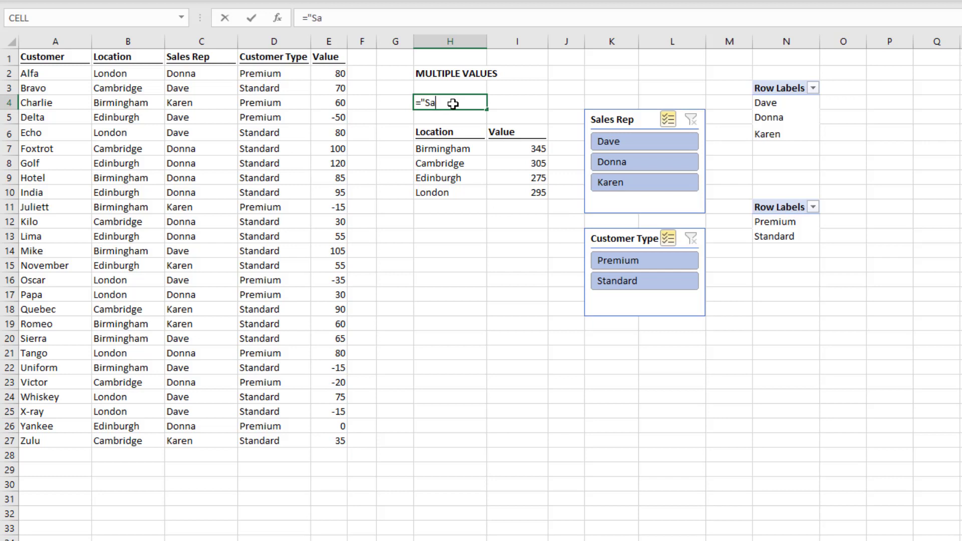
text(les Rep: "&)
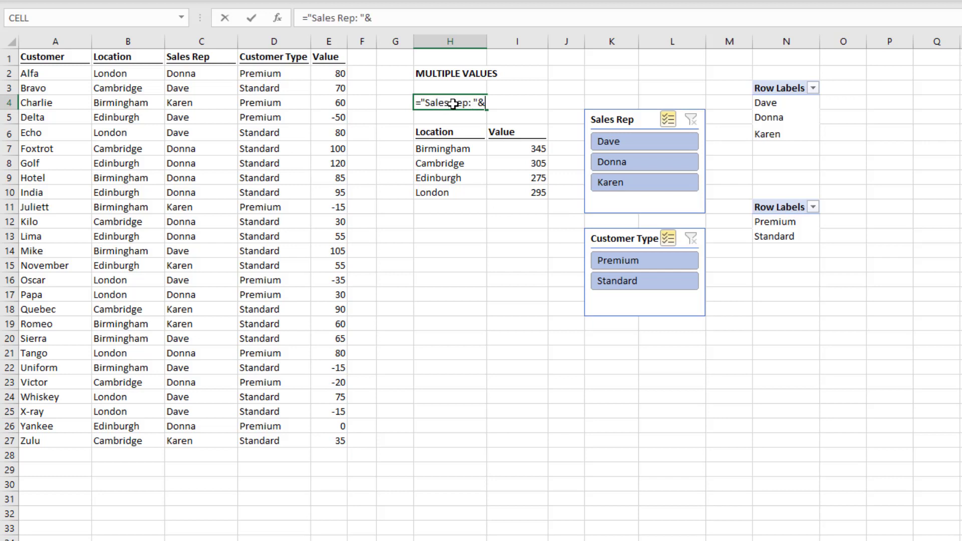
text(TEXTJOIN)
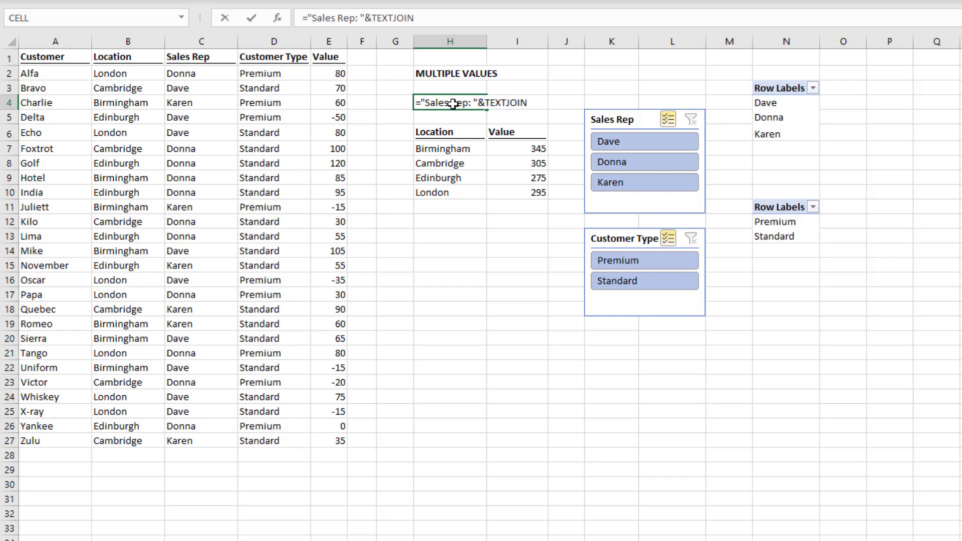
text((" )
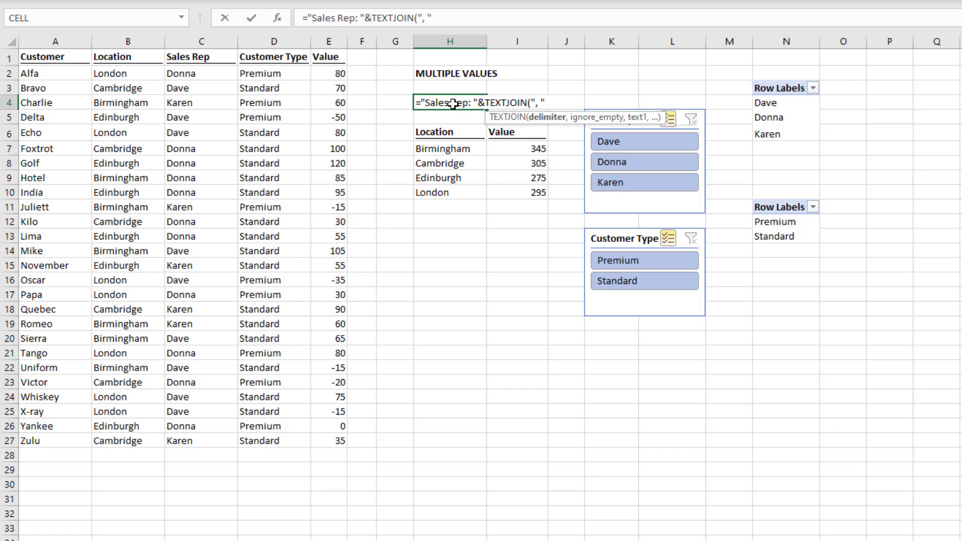
text( ,)
text(TRU)
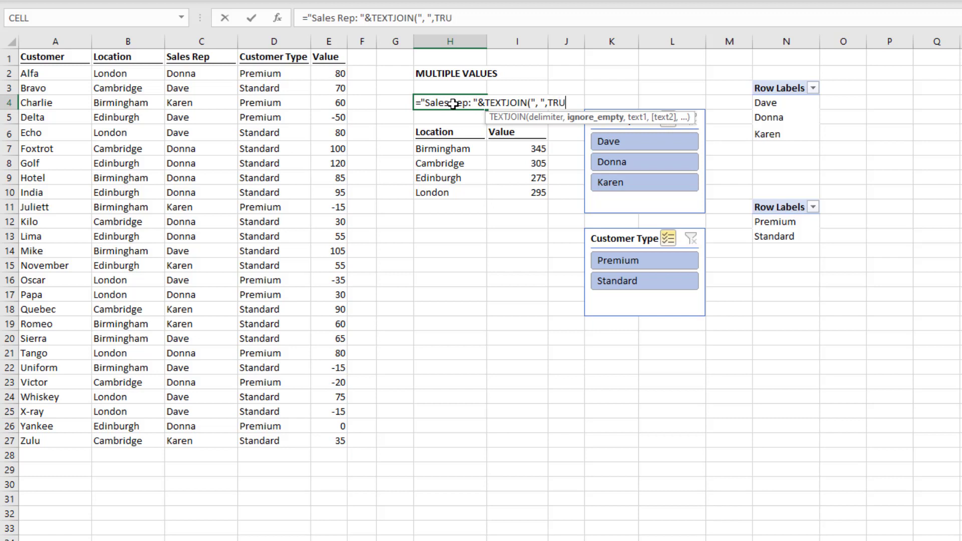
text(E,)
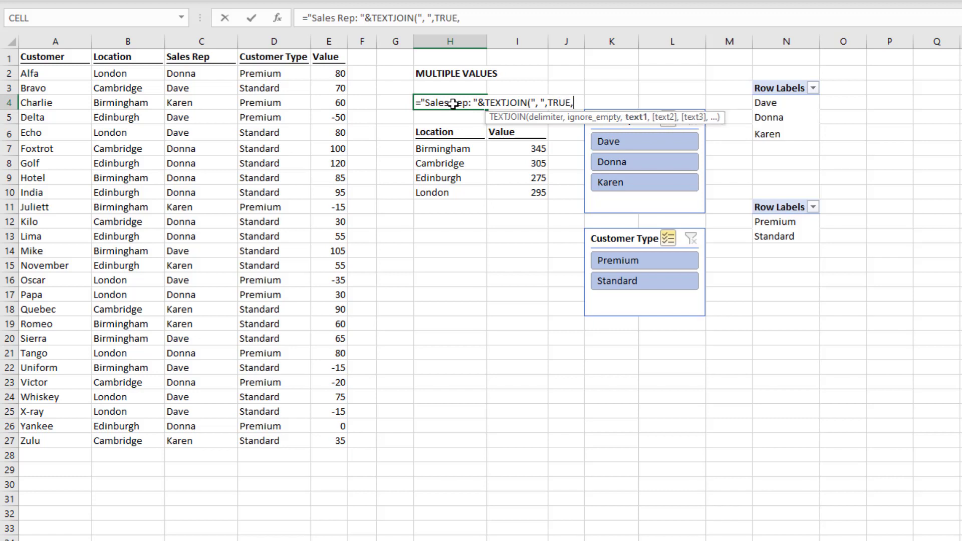
drag(795, 102, 797, 134)
text())
key(Return)
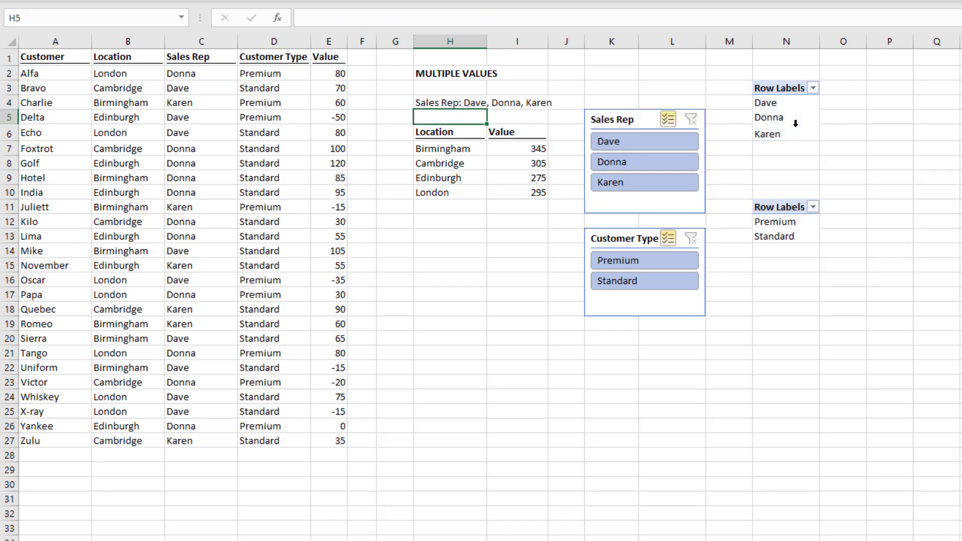
Step: Enter ="Customer Type: "&TEXTJOIN(", ",TRUE,N12:N13) in H5 to list the selected customer types
text(="Cust)
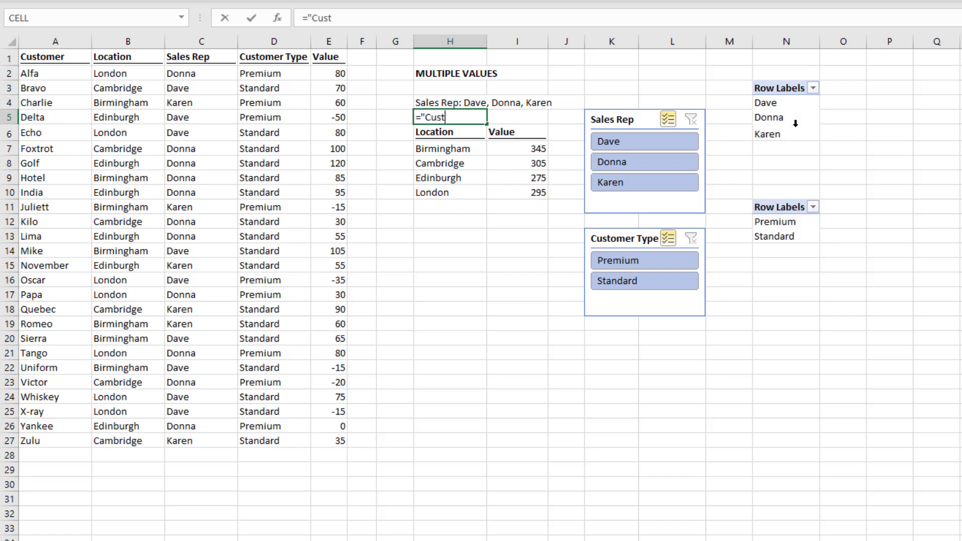
text(omer Type:)
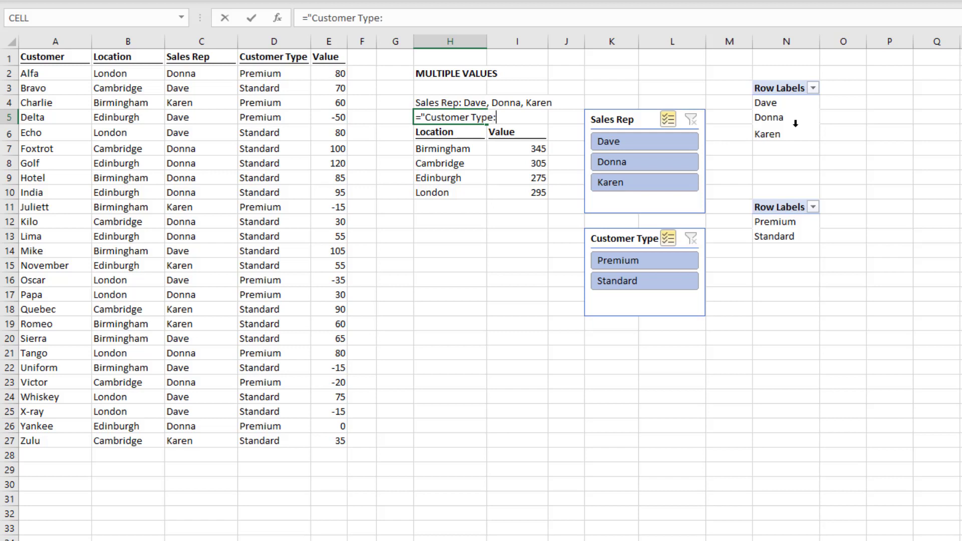
text( "&TEXTJ)
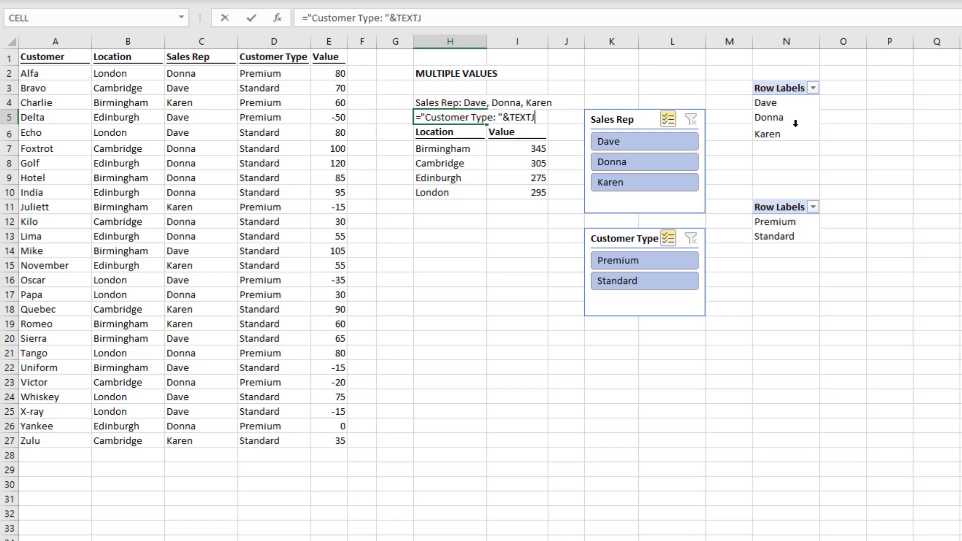
text(OIN()
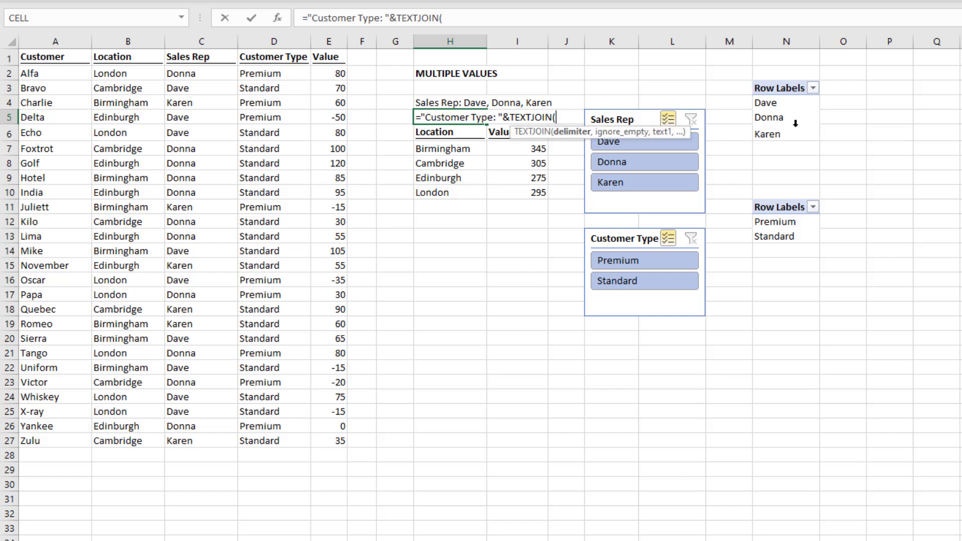
text(", ",TRUE,)
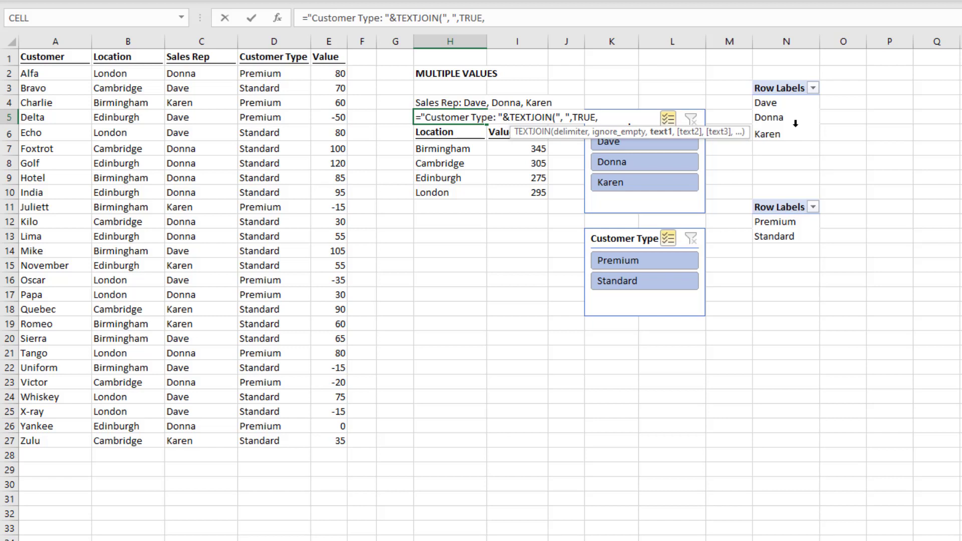
drag(808, 223, 806, 238)
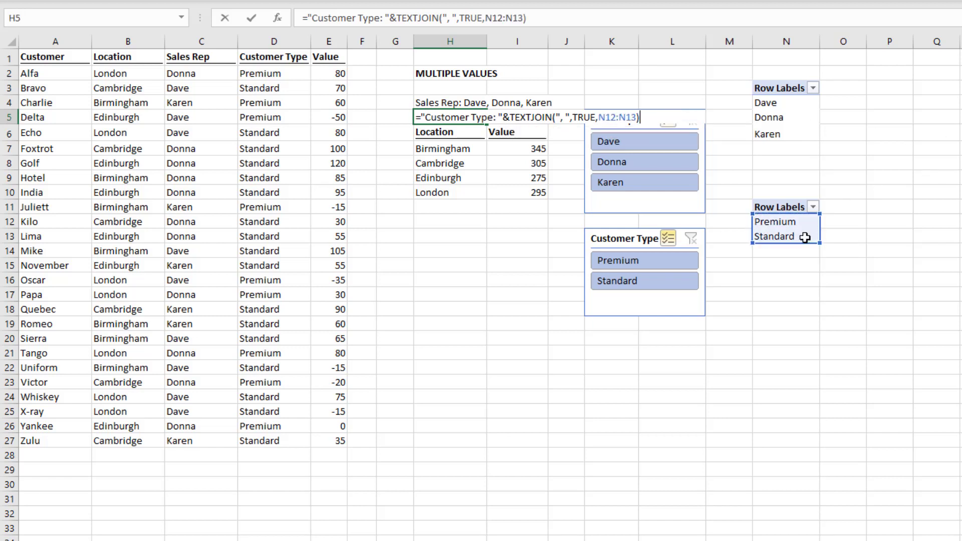
key(Return)
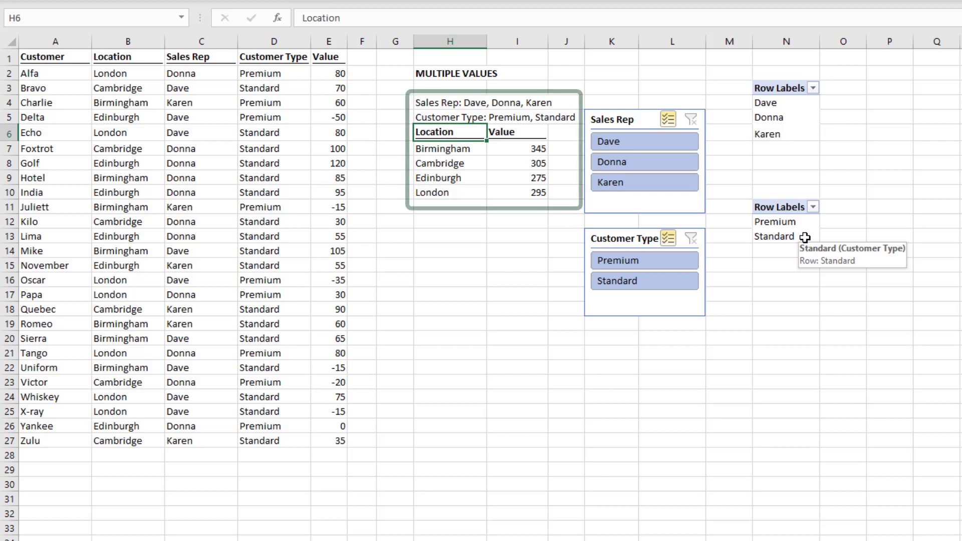
Step: Try different Sales Rep and Customer Type slicer combinations, finishing with only the third sales rep and Standard selected
click(635, 192)
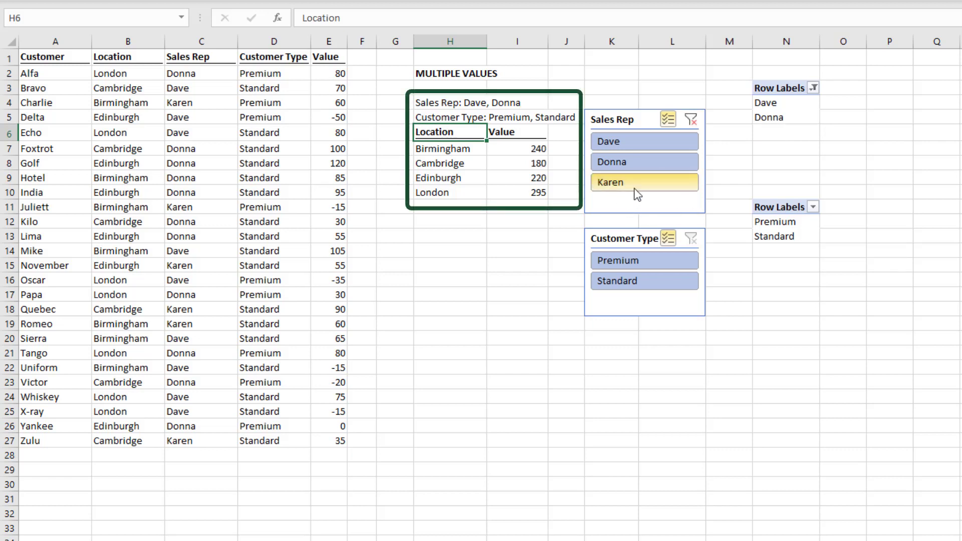
click(638, 261)
click(629, 142)
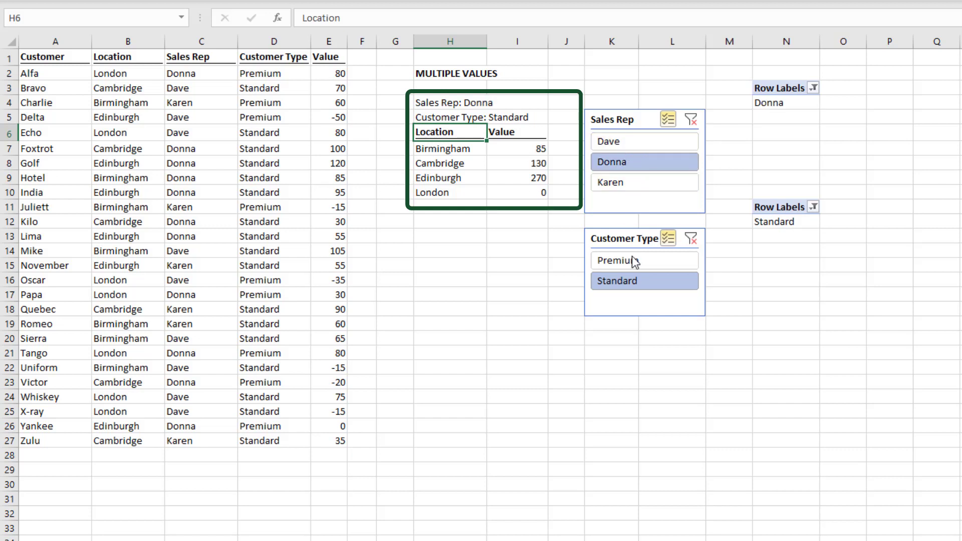
click(639, 260)
click(630, 142)
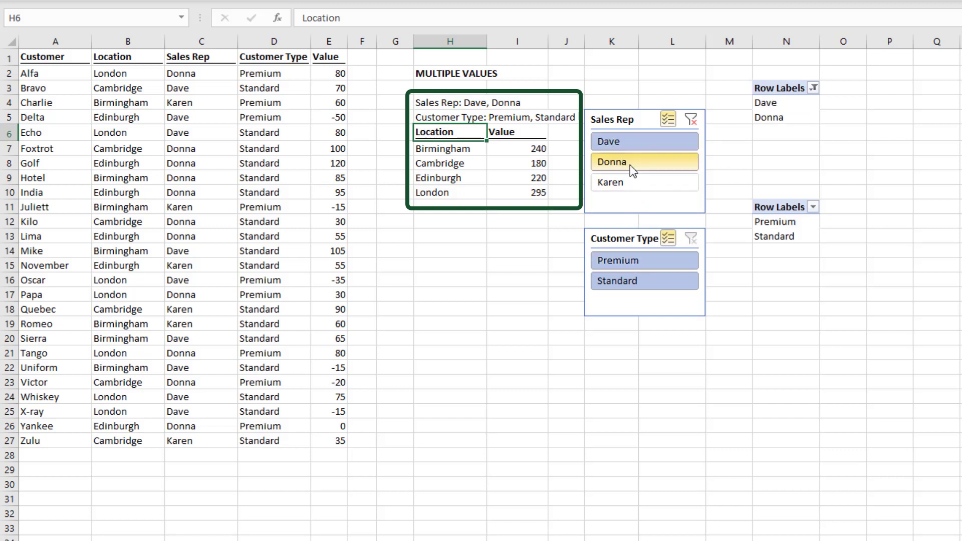
click(633, 183)
click(644, 262)
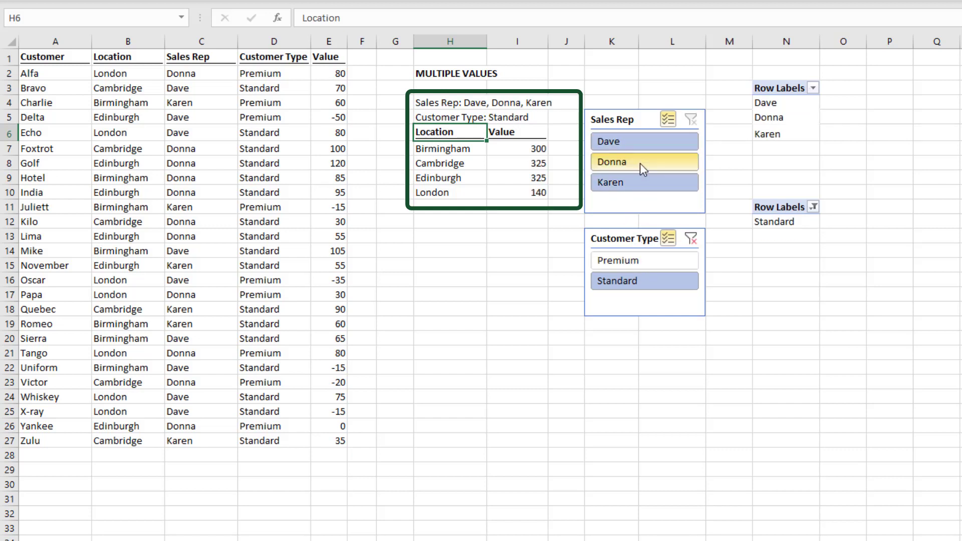
click(640, 164)
click(638, 141)
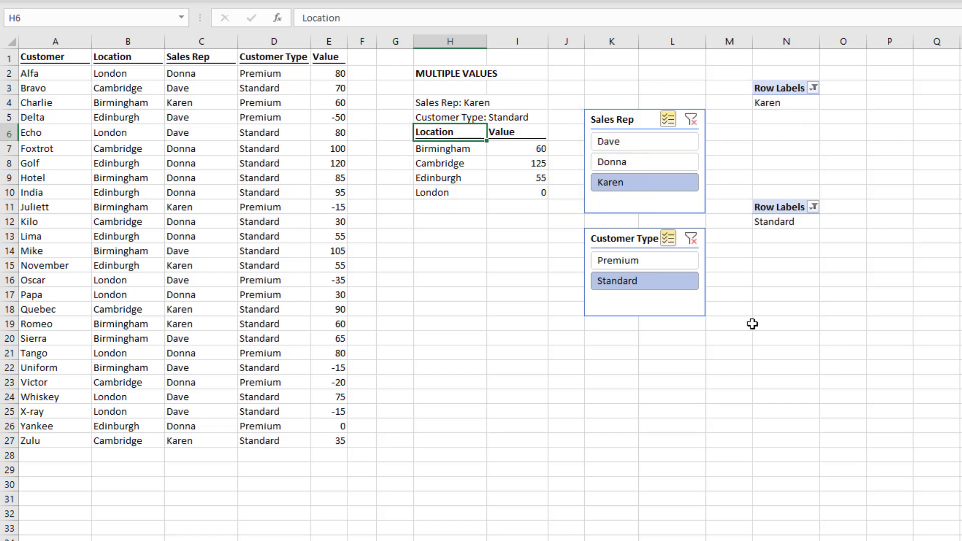